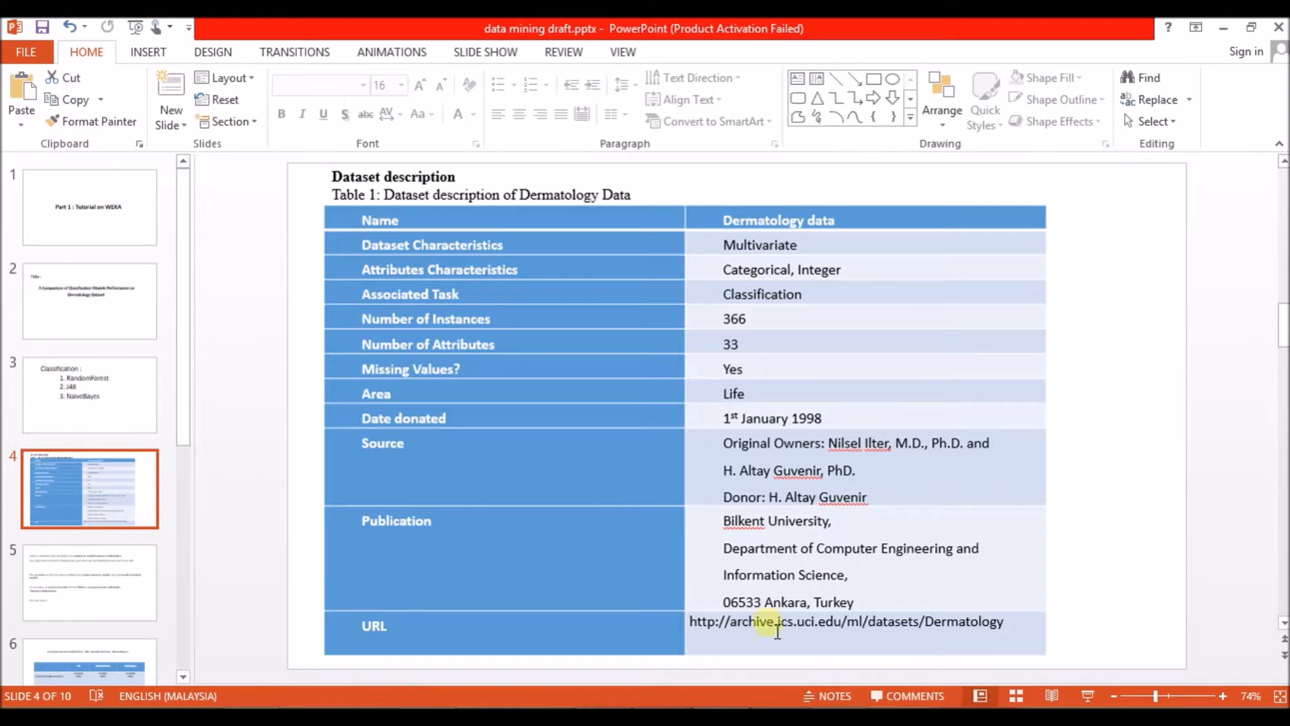
Switch to the Weka GUI Chooser, launch the Explorer and move its window toward the middle of the screen.
click(605, 717)
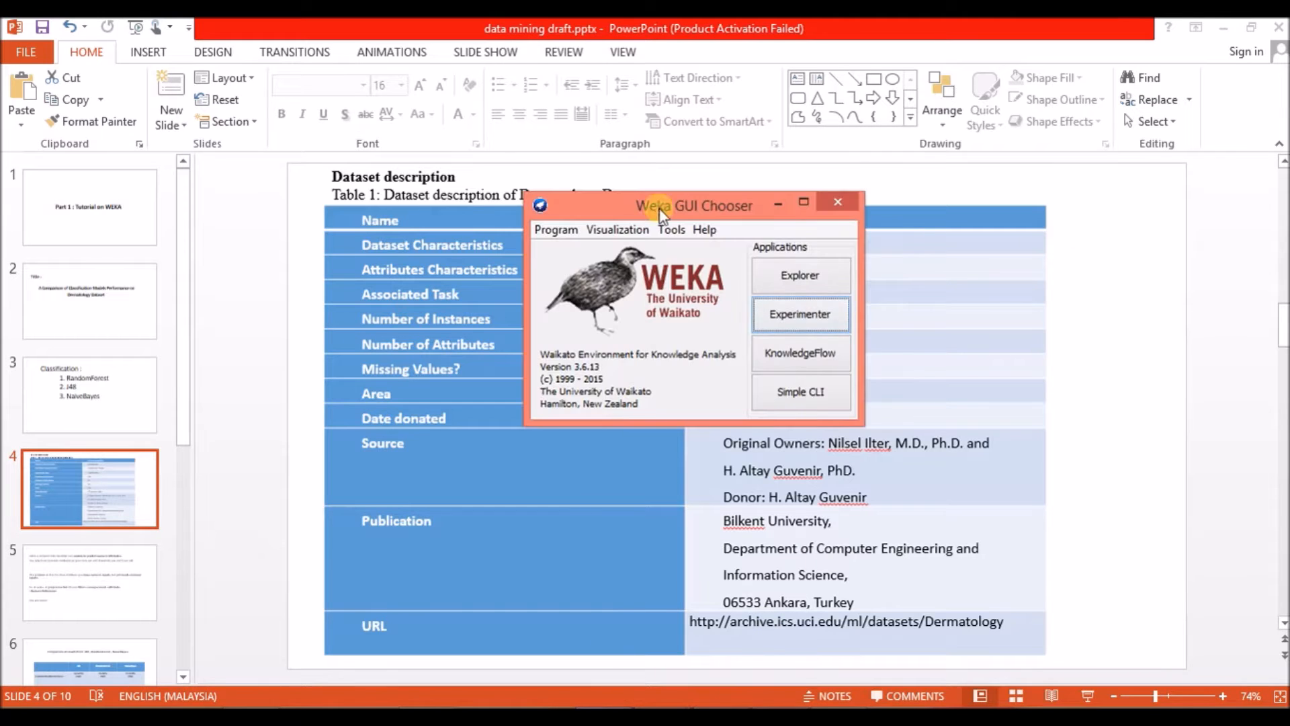
click(801, 281)
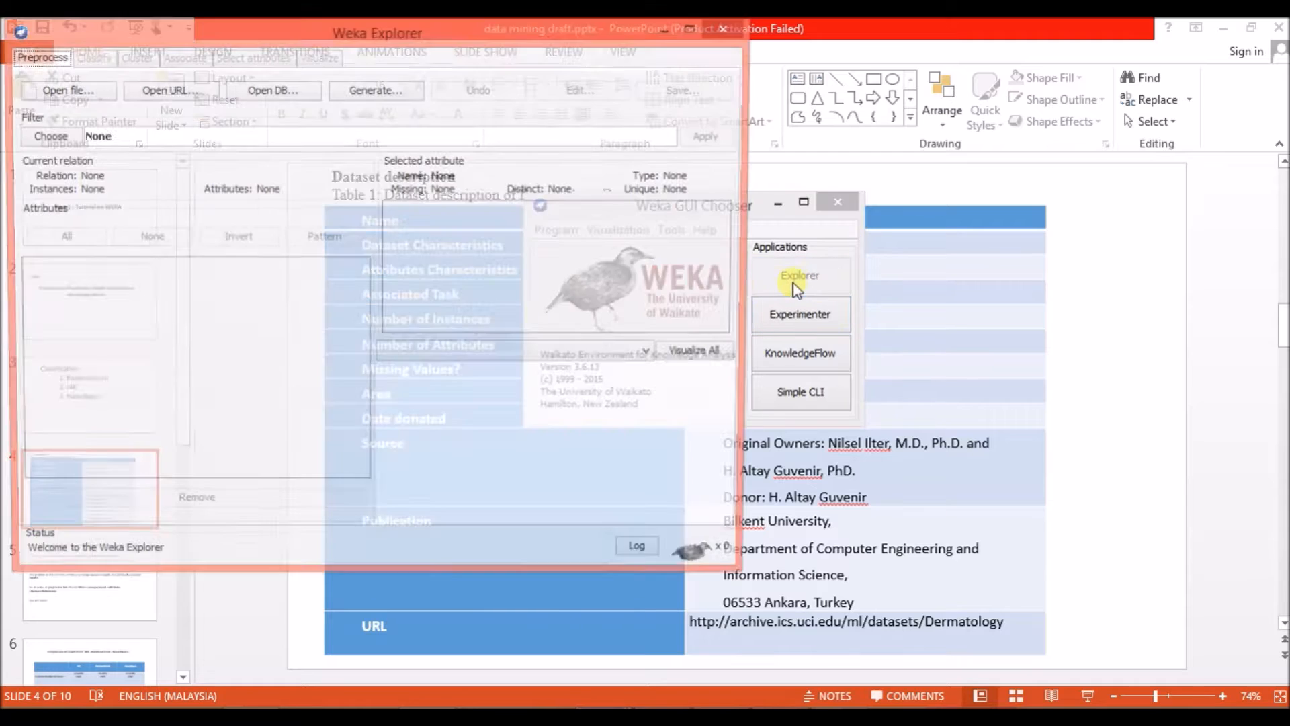
drag(707, 45, 809, 49)
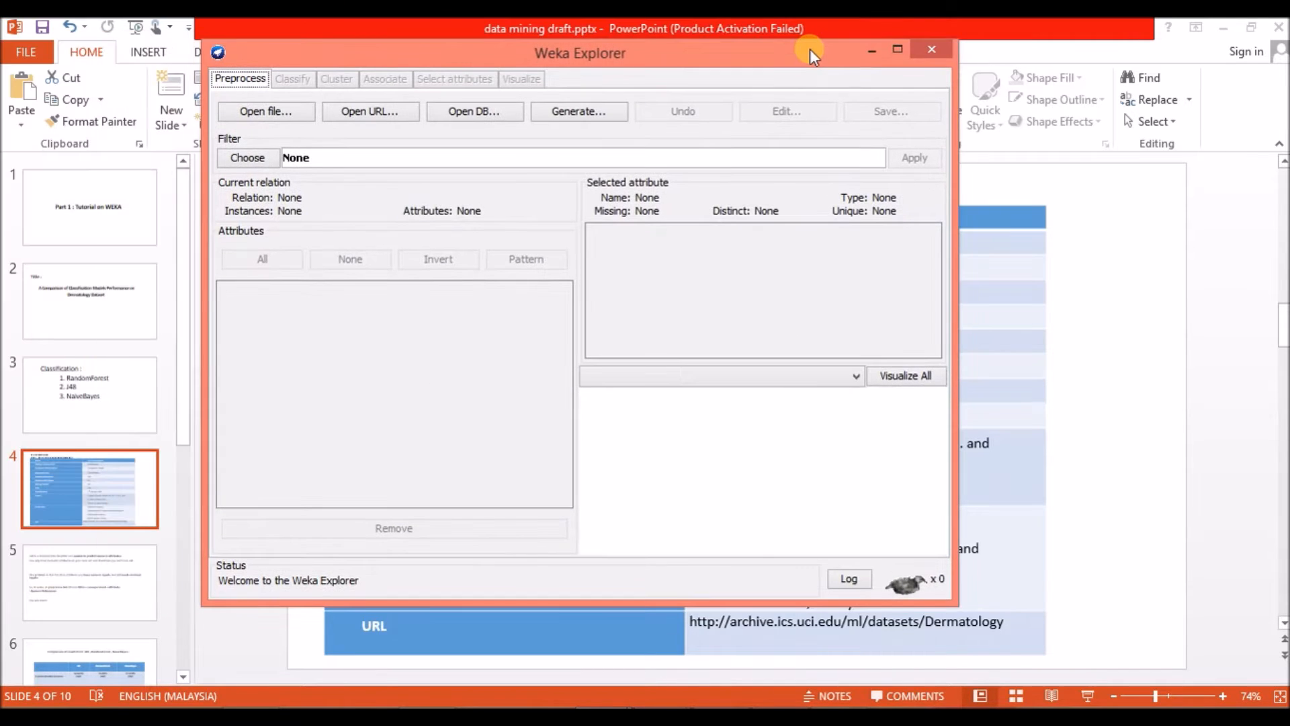
Start opening a data file and browse to Desktop > Data Mining > new file > Personal care_Assignment 1.
click(286, 118)
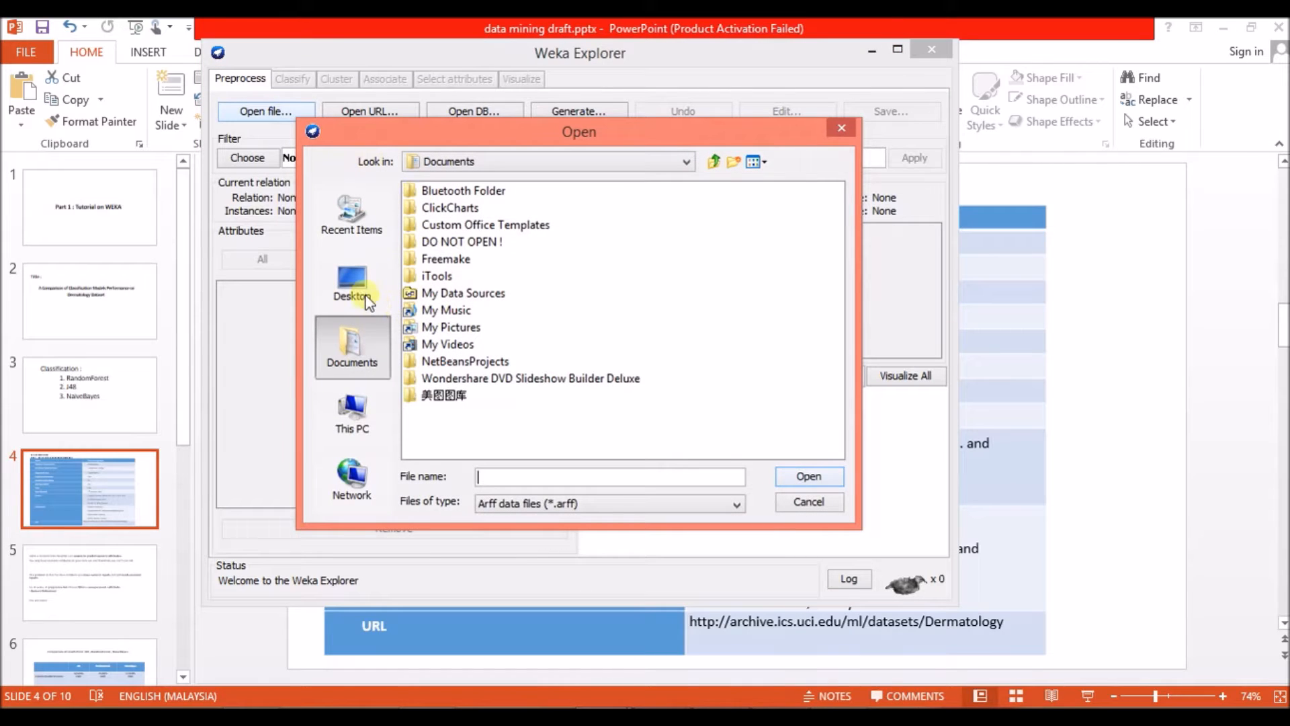
click(364, 298)
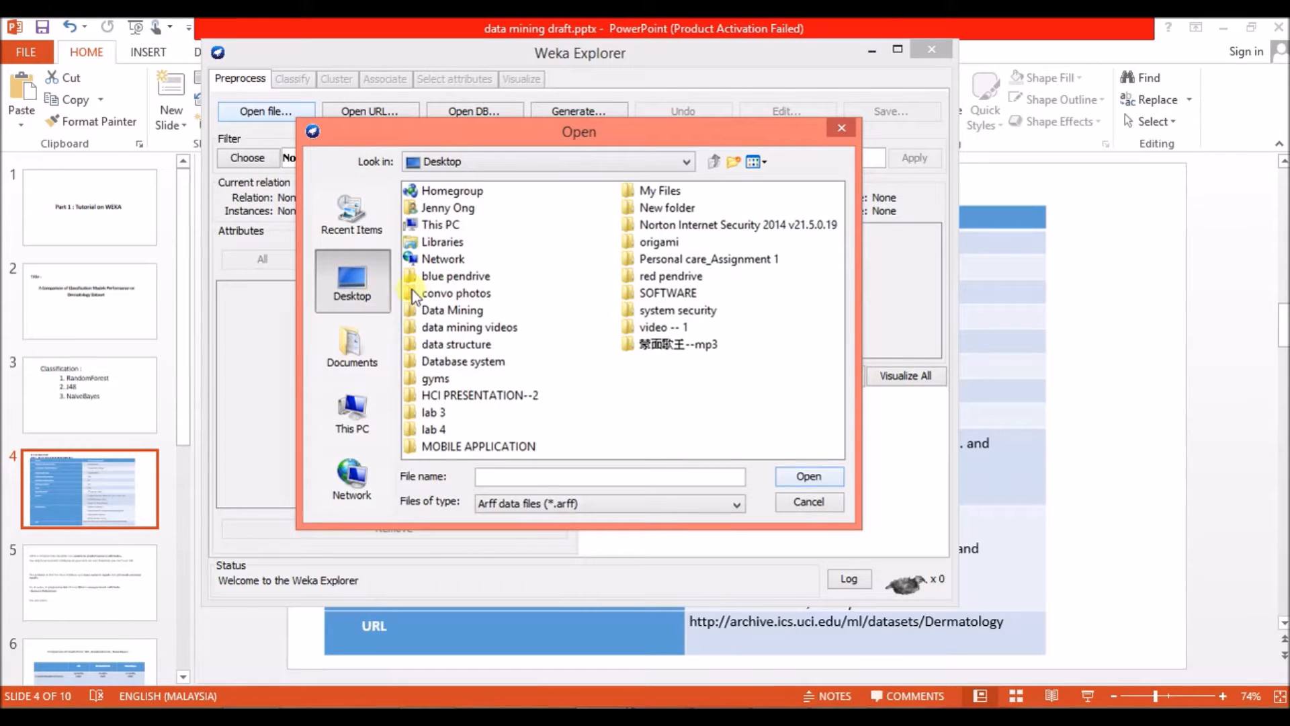
double_click(466, 312)
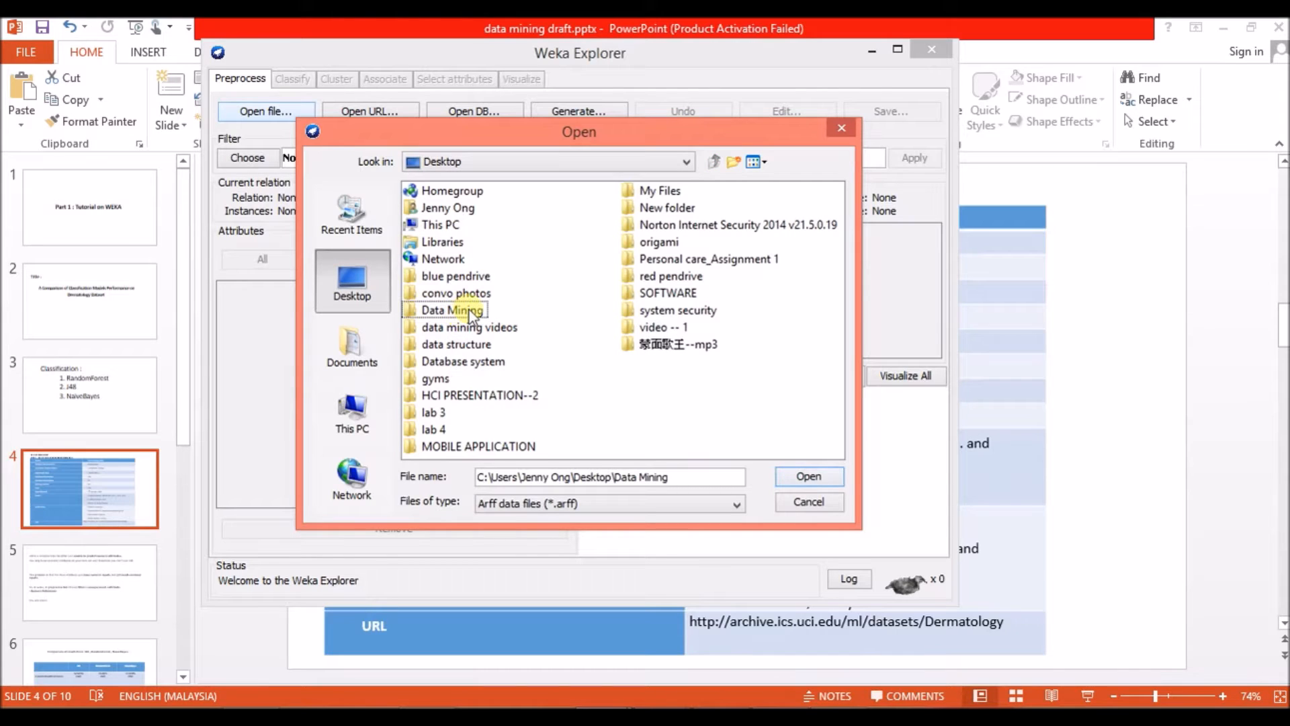
double_click(469, 309)
double_click(462, 313)
double_click(442, 190)
click(447, 192)
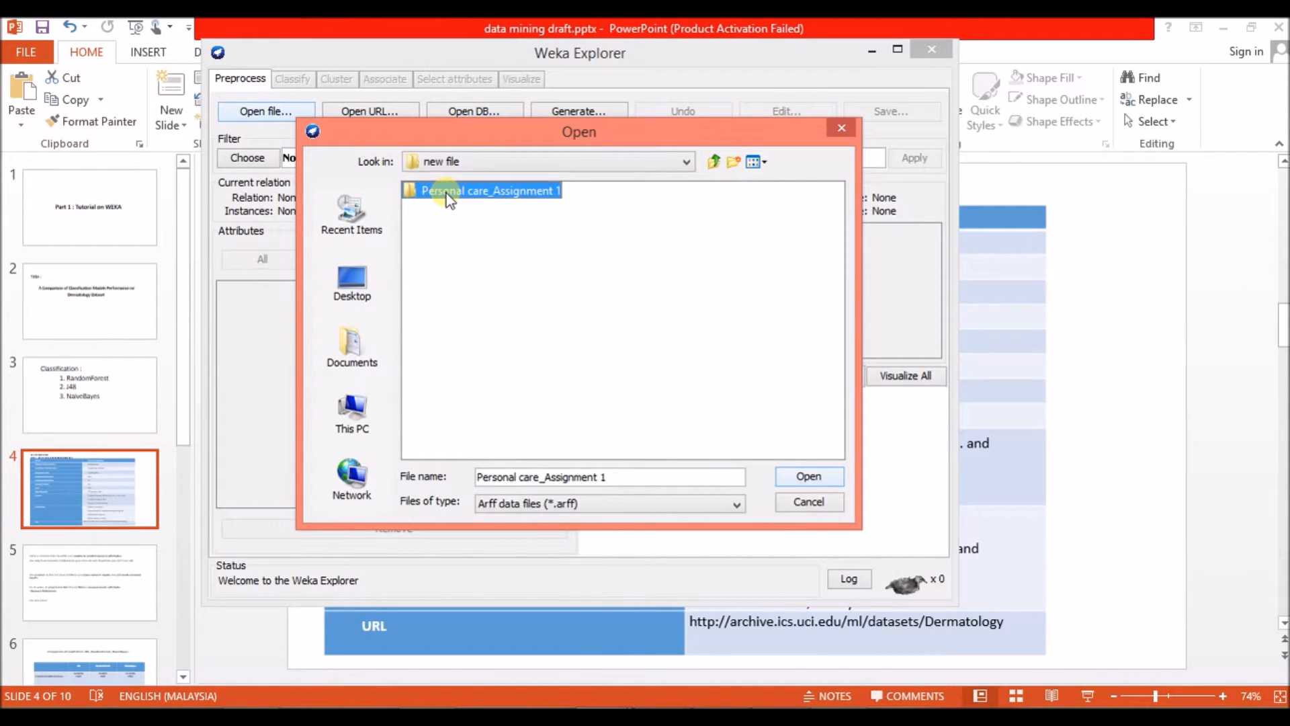
double_click(446, 192)
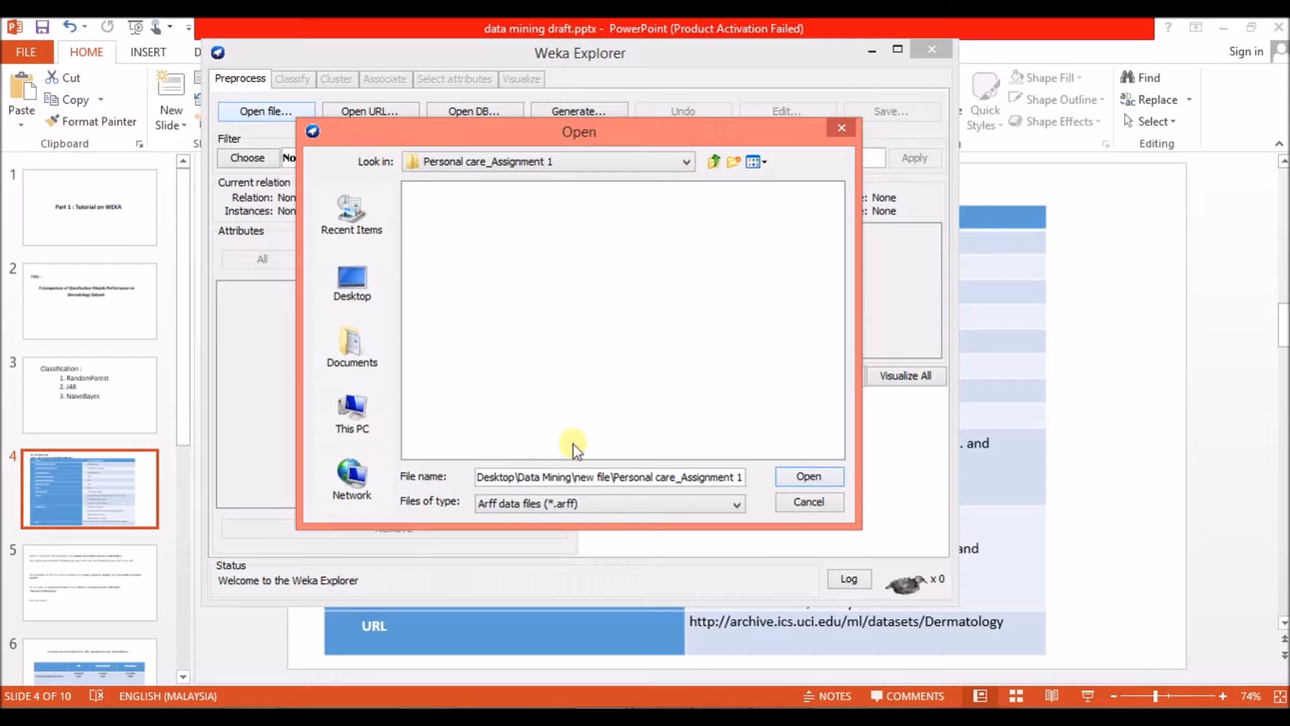
Set the file type to CSV data files and load dermatology dataset.csv.
click(538, 505)
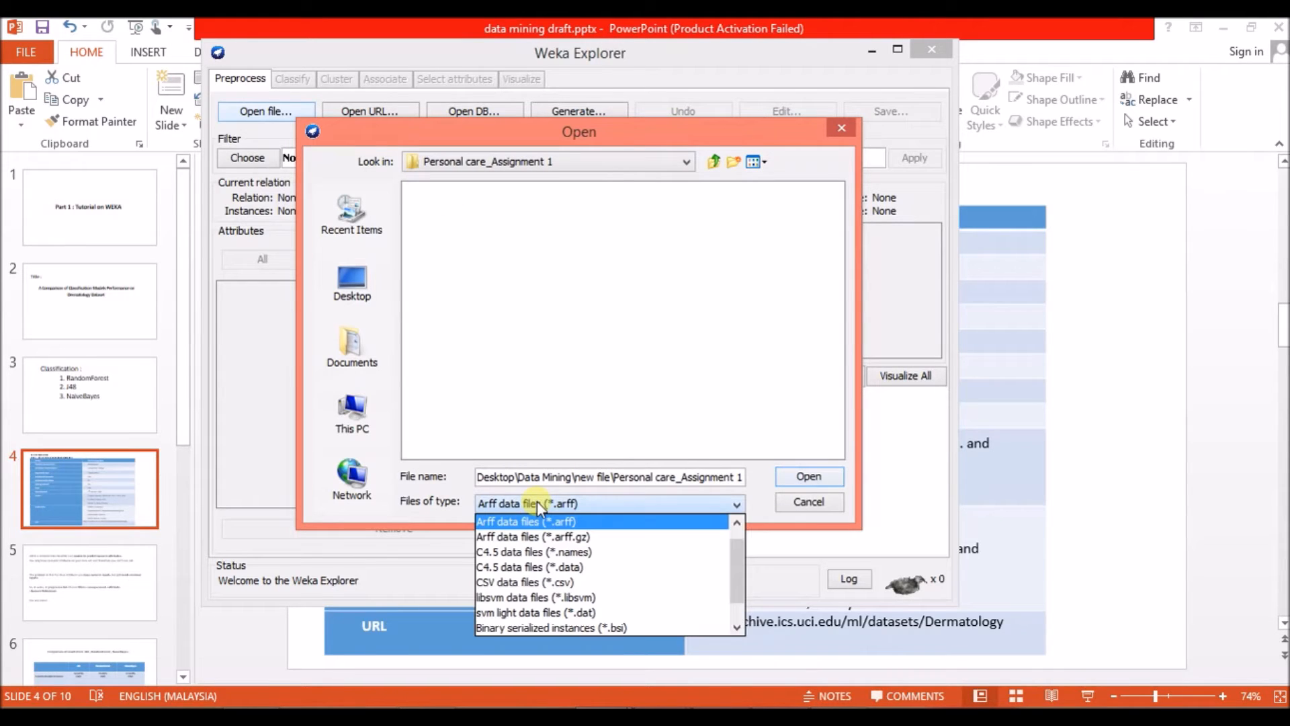
click(555, 584)
click(519, 192)
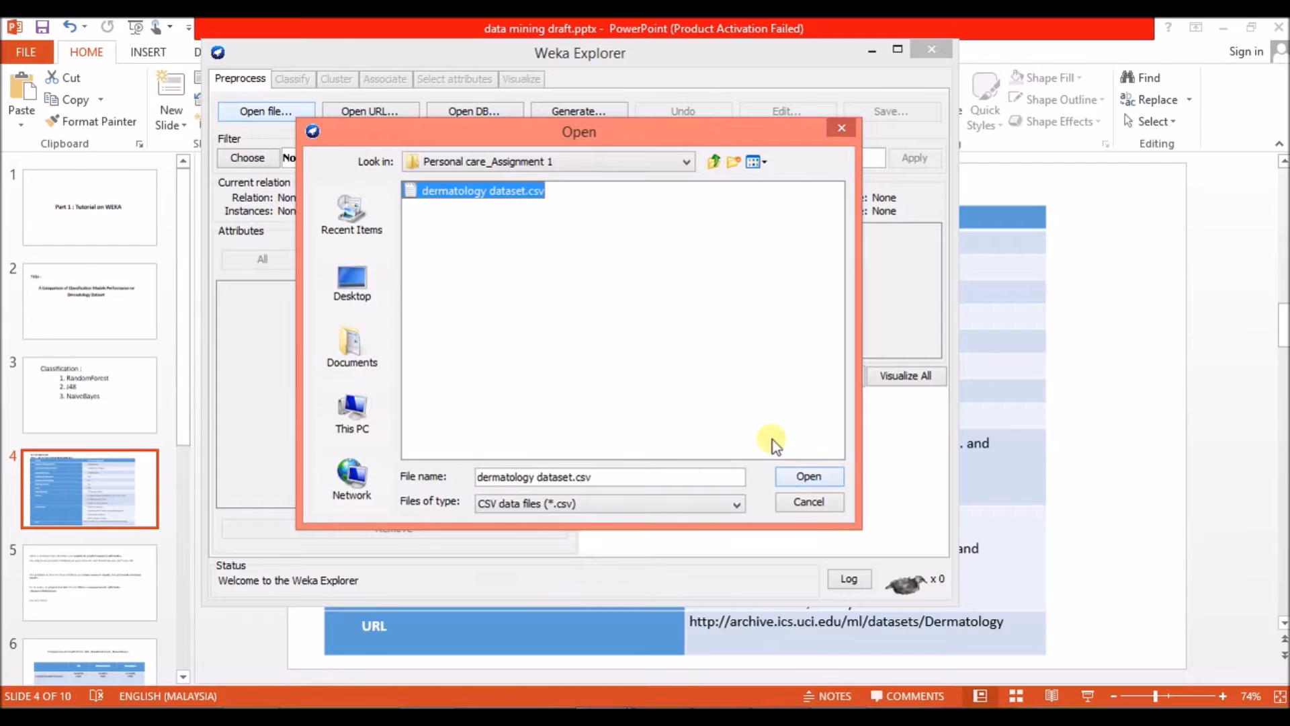
click(796, 474)
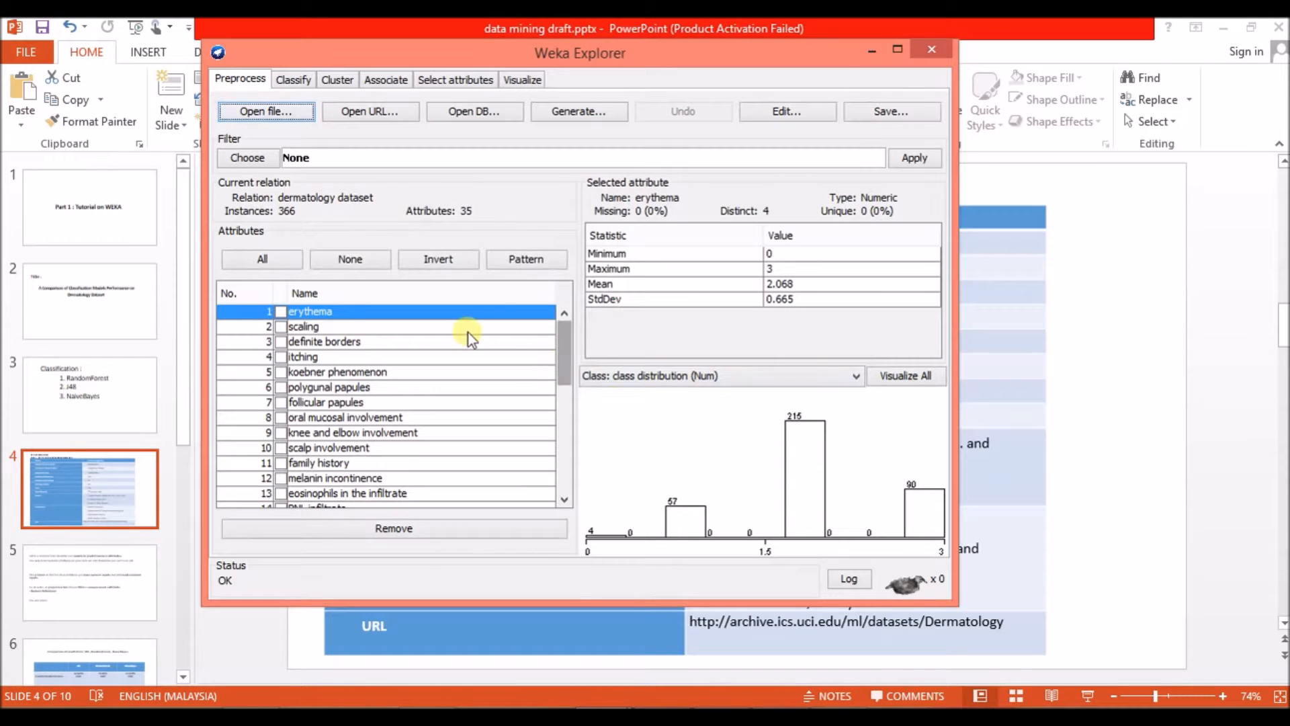
Remove the erythema, scaling and definite borders attributes from the dataset, and undo the removal.
drag(563, 333, 458, 288)
mouse_move(566, 346)
mouse_down()
mouse_move(546, 484)
mouse_move(550, 332)
mouse_up()
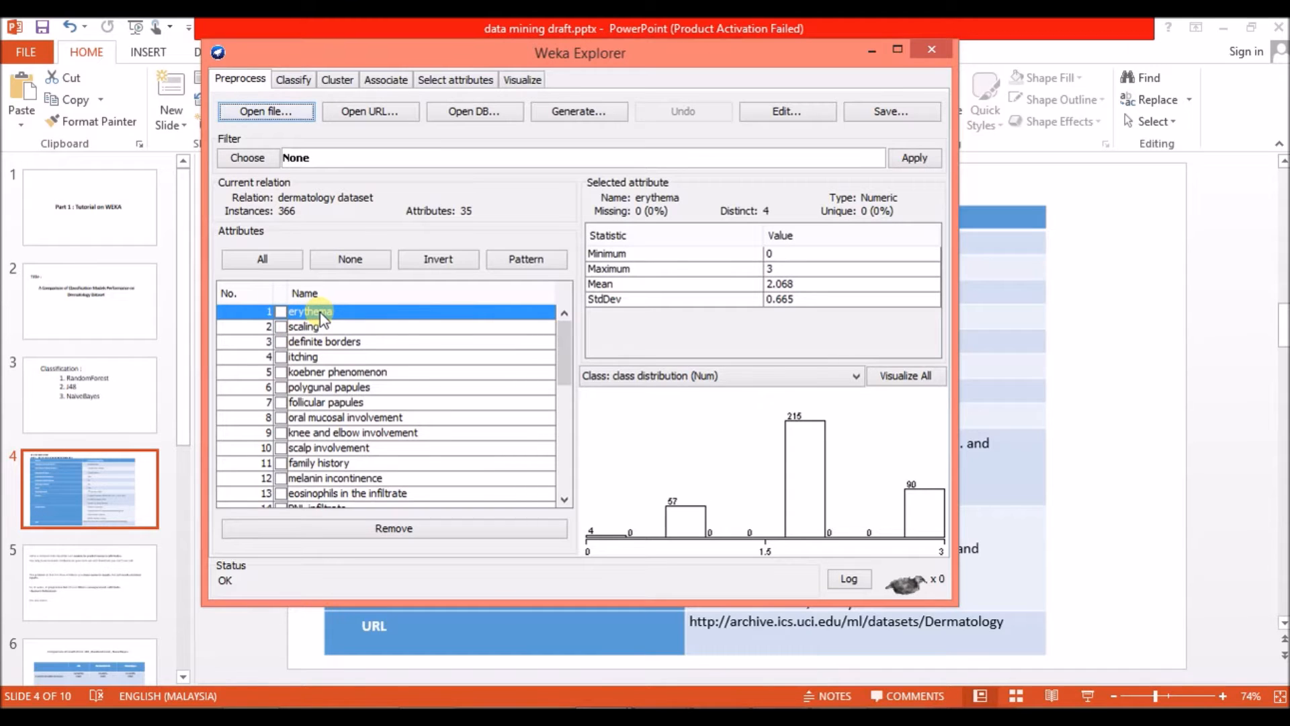
click(281, 311)
click(281, 326)
click(281, 341)
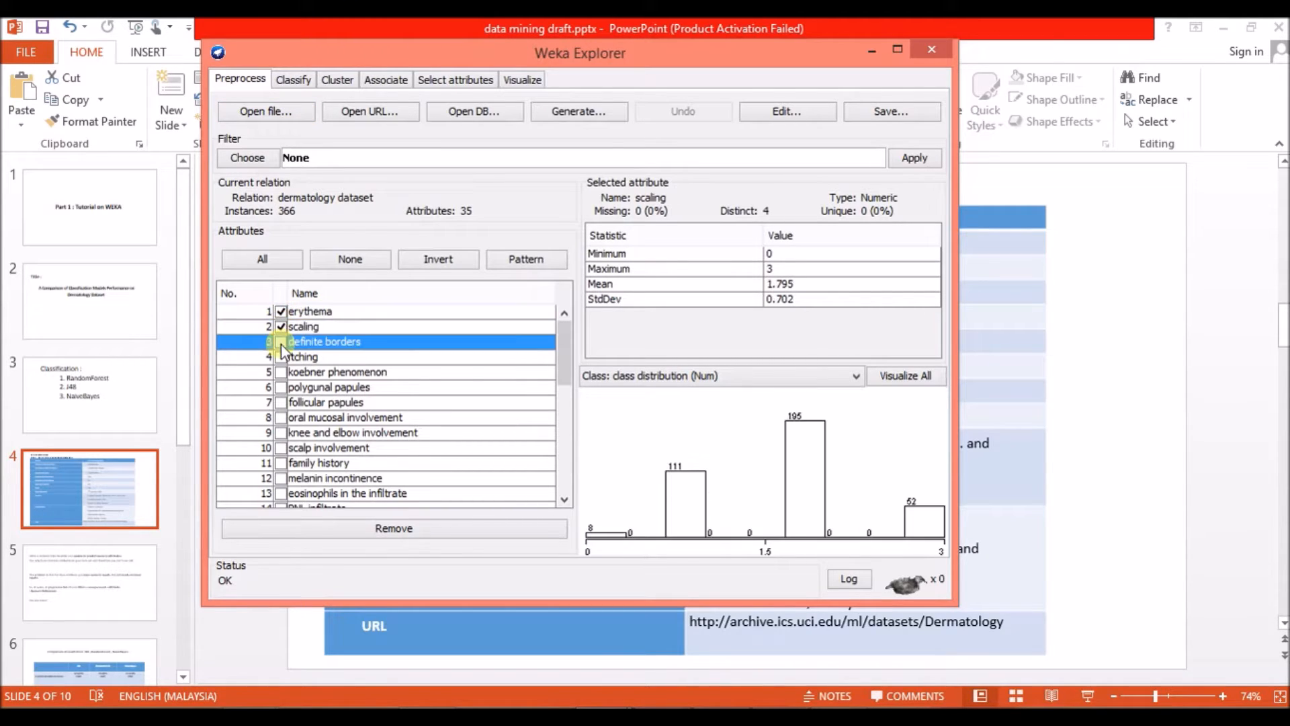
click(441, 527)
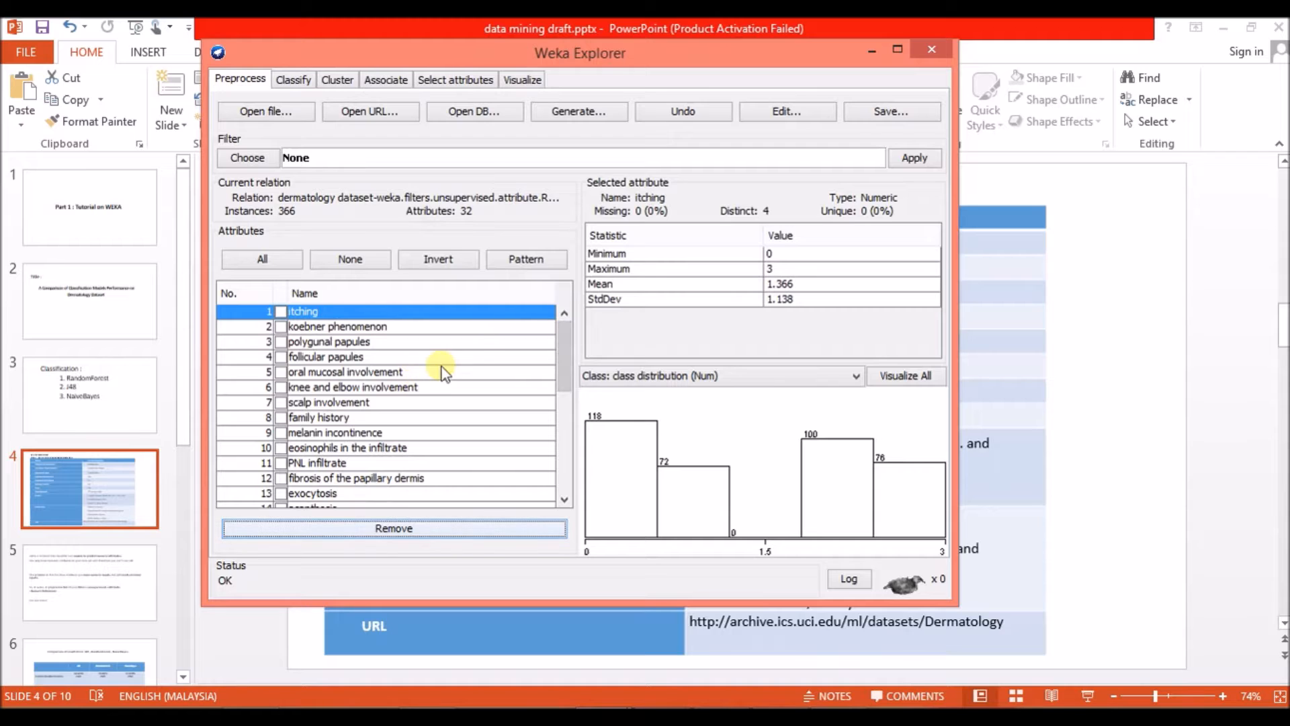
click(696, 118)
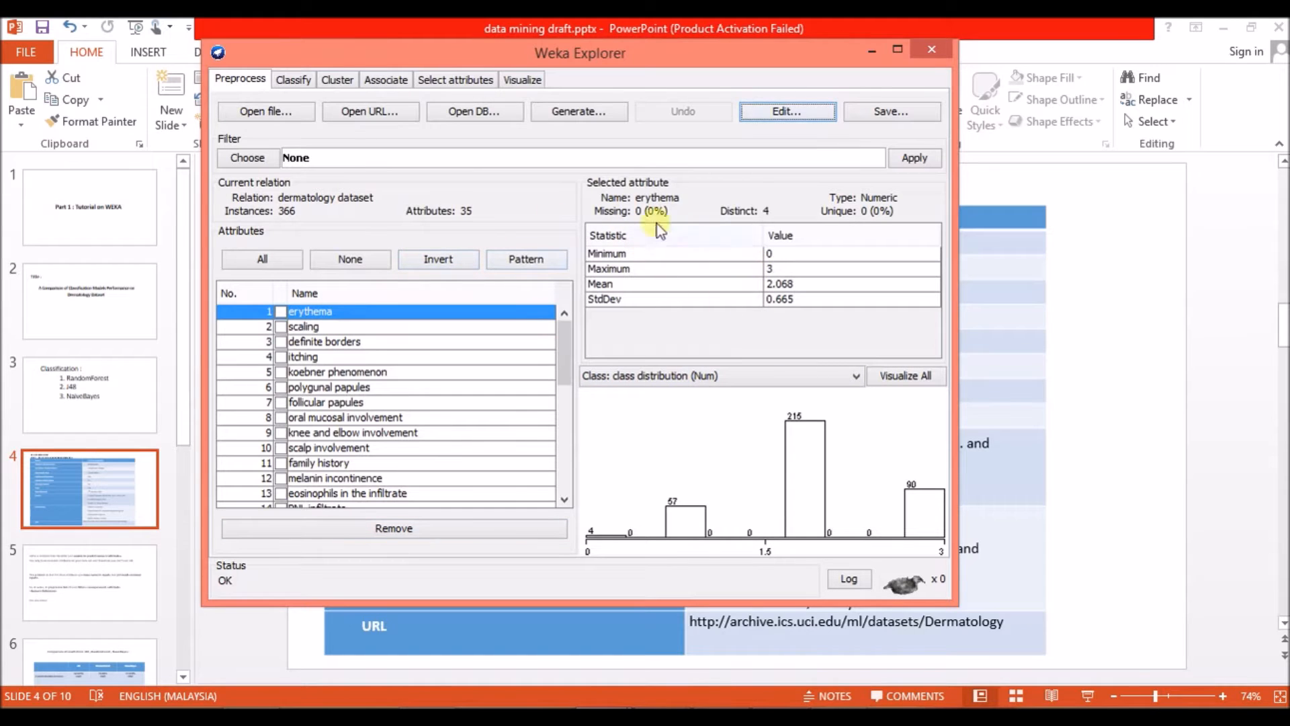
Examine the statistics and histograms of individual attributes, including scaling, erythema, definite borders, itching, polygunal papules and scalp involvement.
click(399, 328)
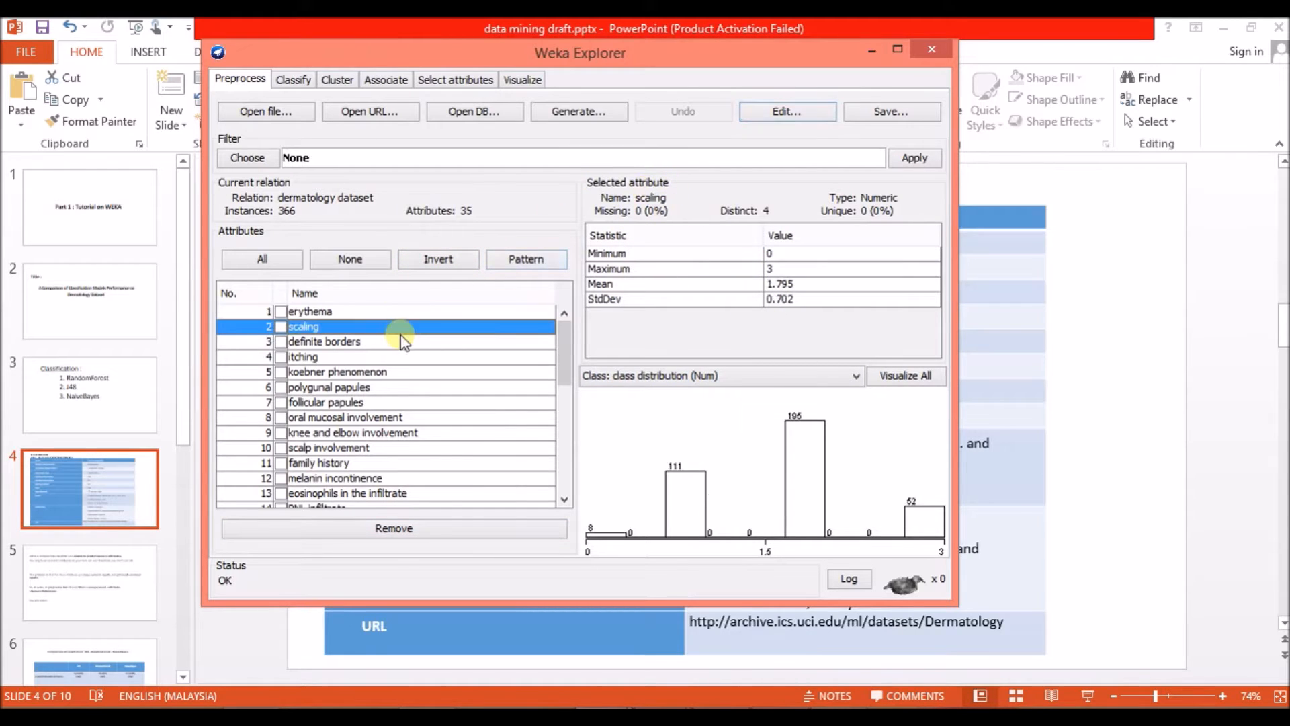
click(431, 311)
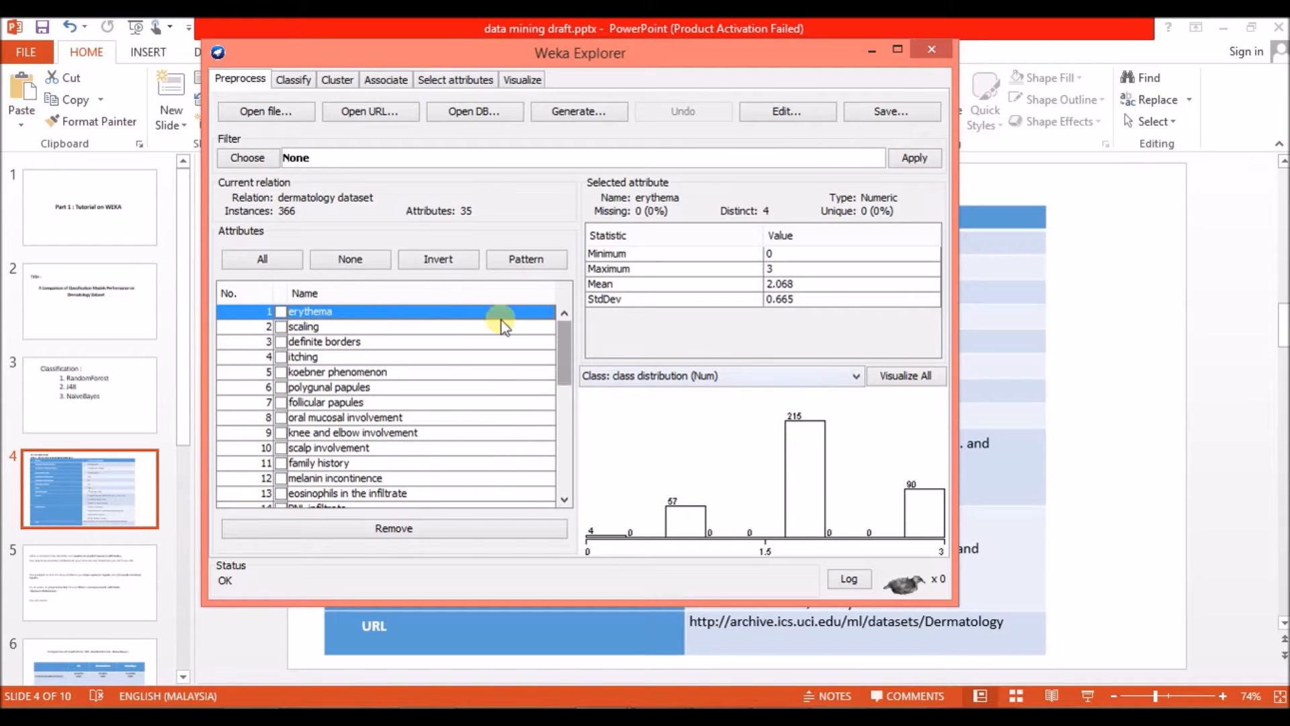
click(461, 326)
click(447, 341)
click(438, 356)
click(457, 388)
click(470, 447)
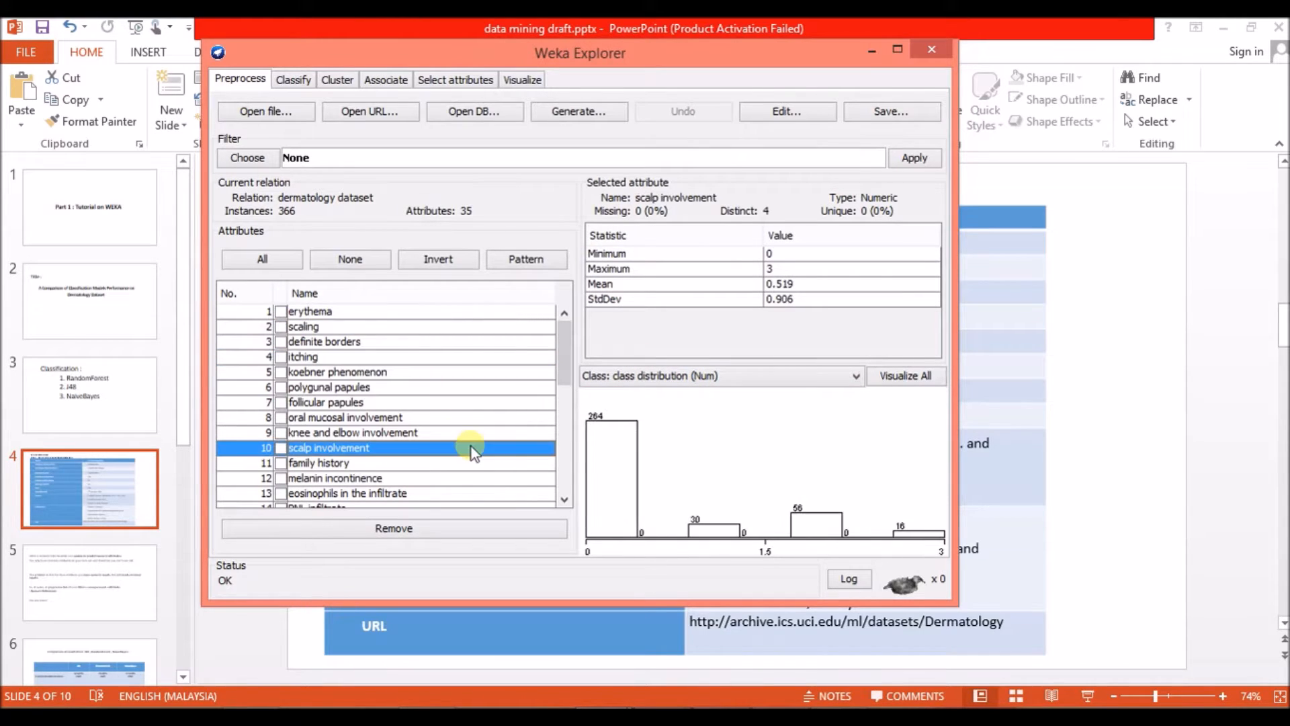
Visualize all attribute histograms in a maximized window, look through them and close the window.
click(913, 381)
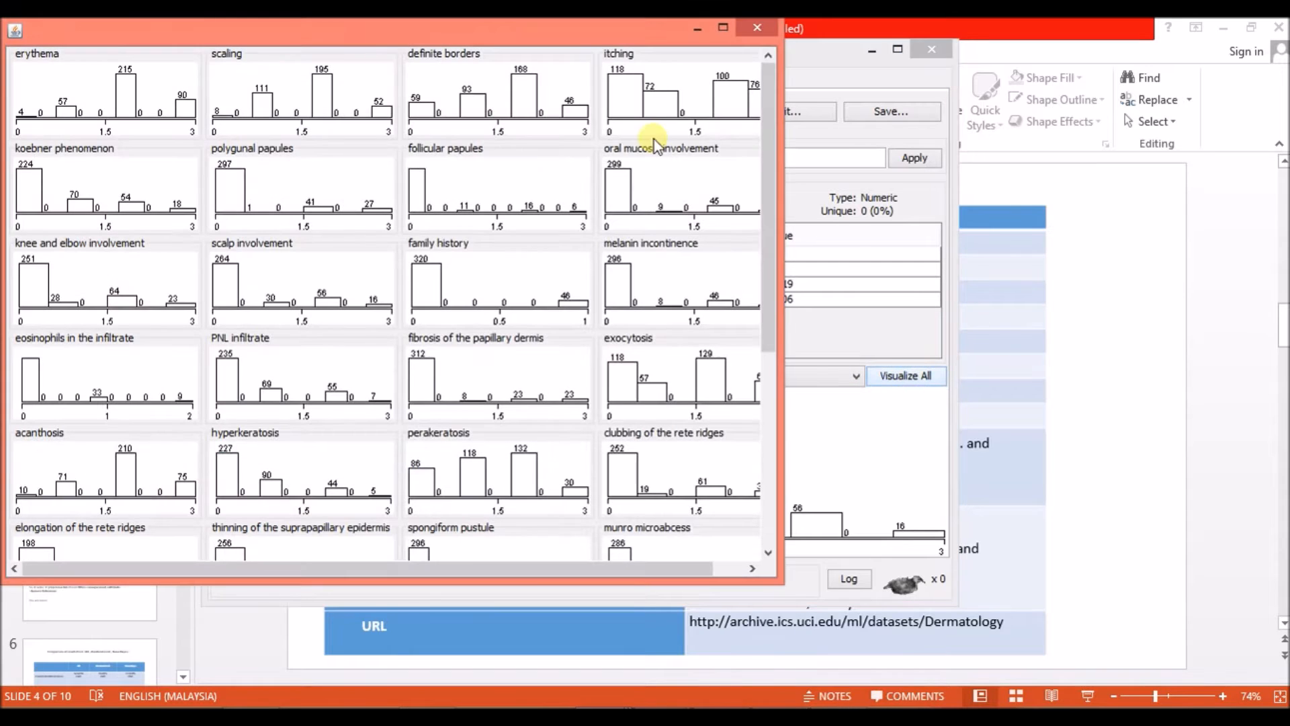
click(723, 28)
drag(1280, 135, 1278, 388)
drag(1280, 254, 1280, 114)
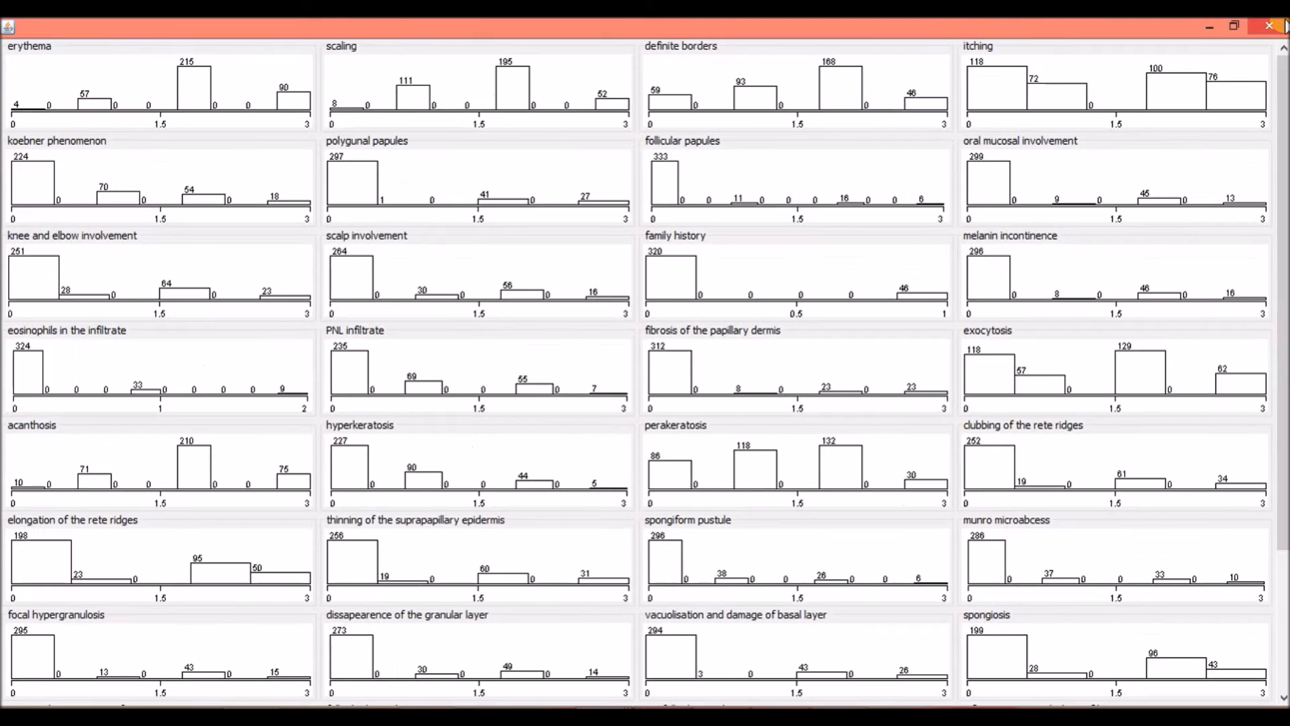
click(1268, 26)
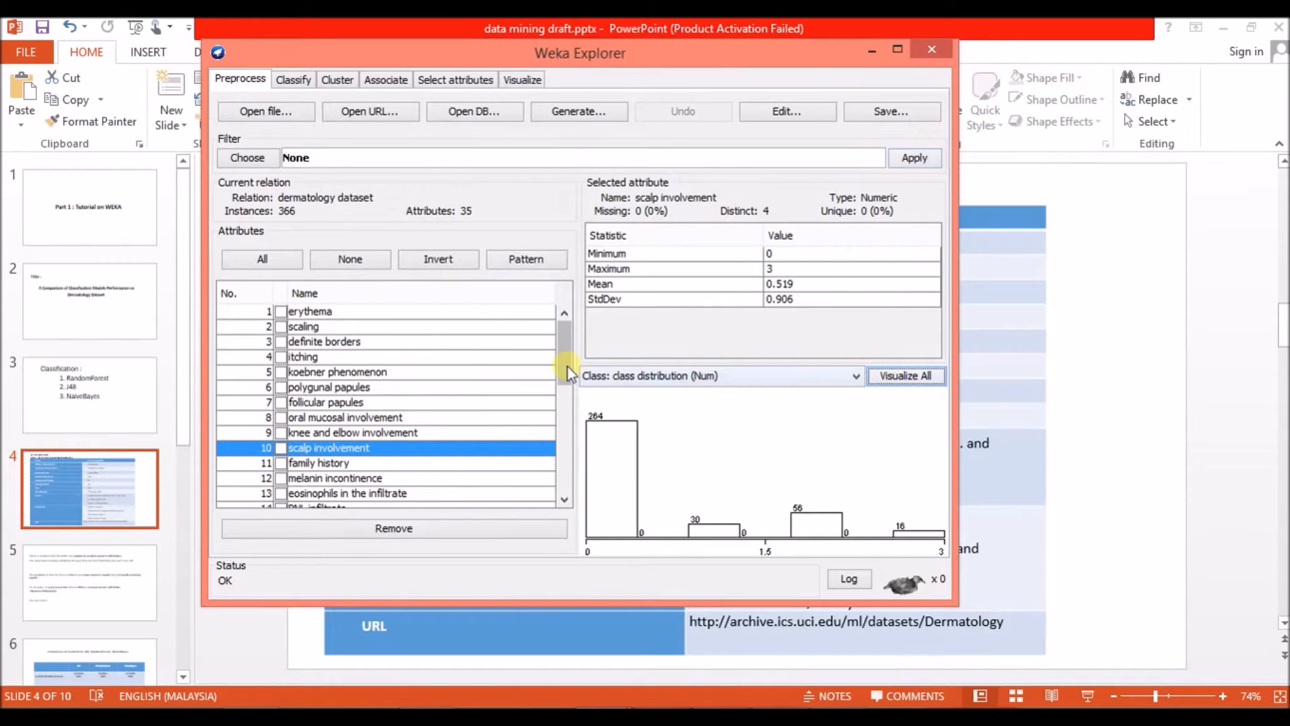
click(291, 80)
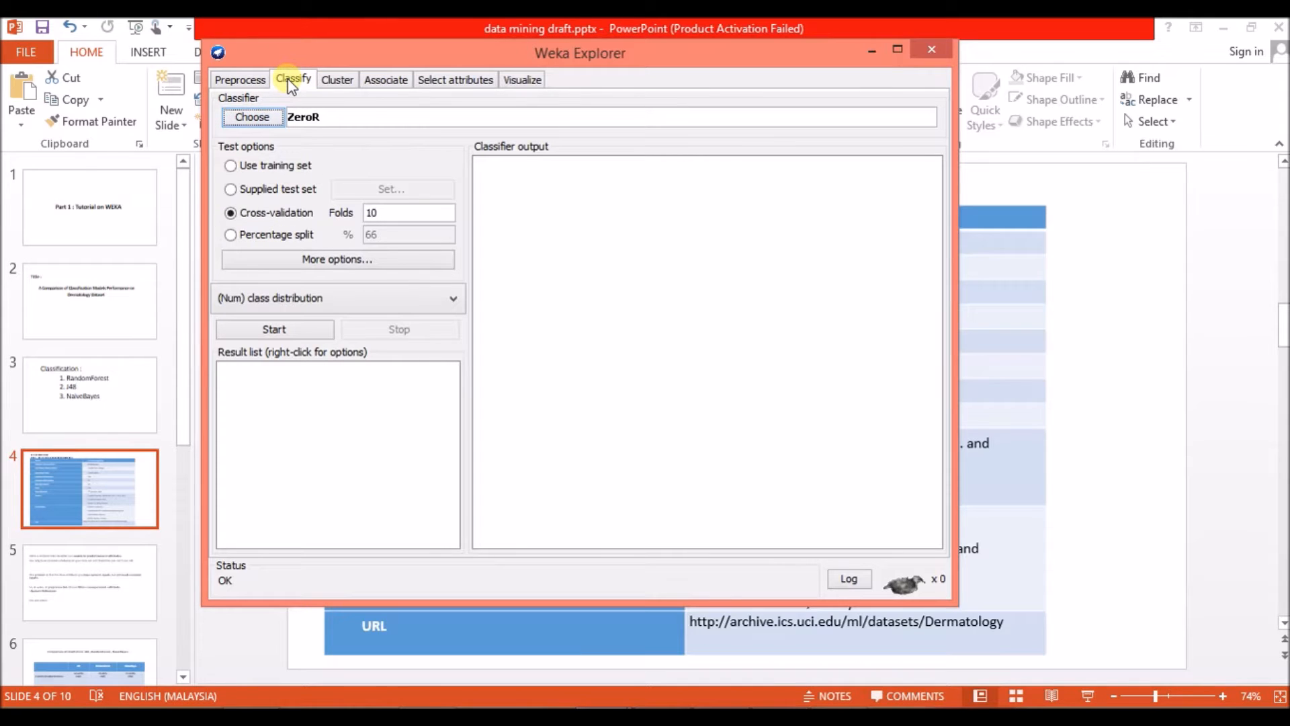
click(242, 80)
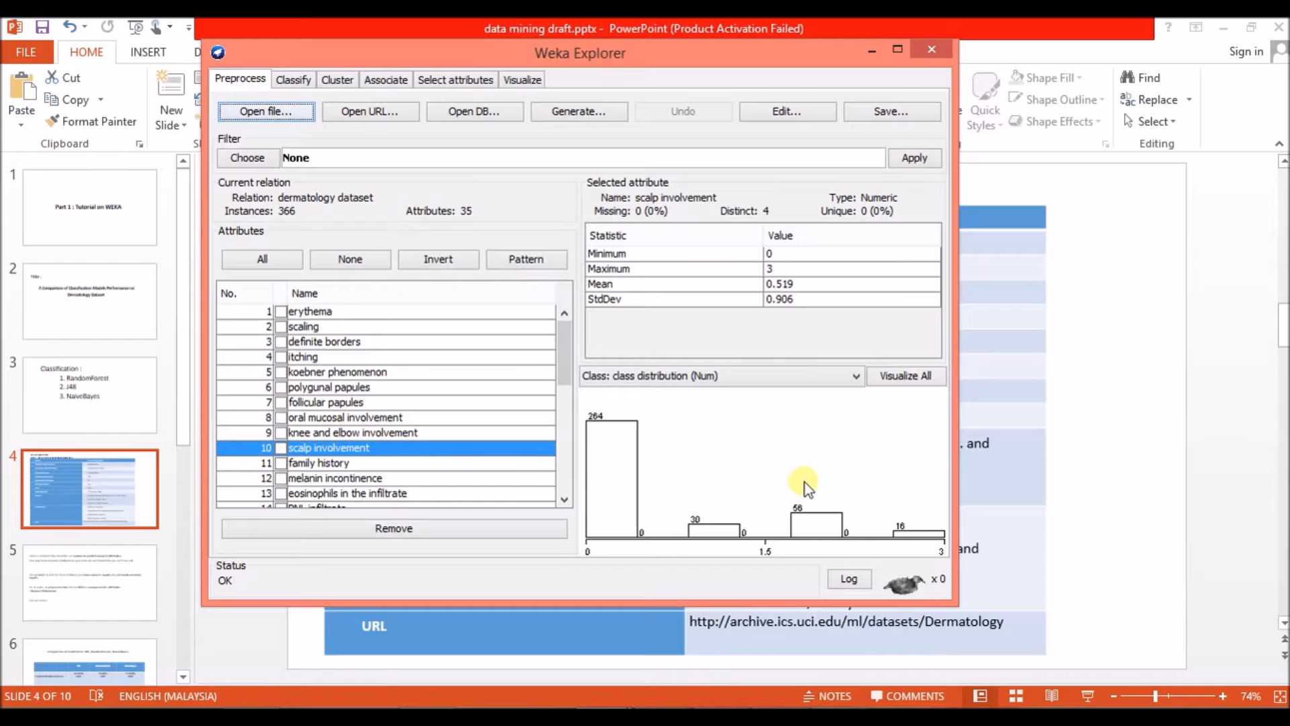
Switch to PowerPoint, view slide 5 about J48 needing nominal inputs as a slide show, and end the show.
click(98, 570)
click(102, 573)
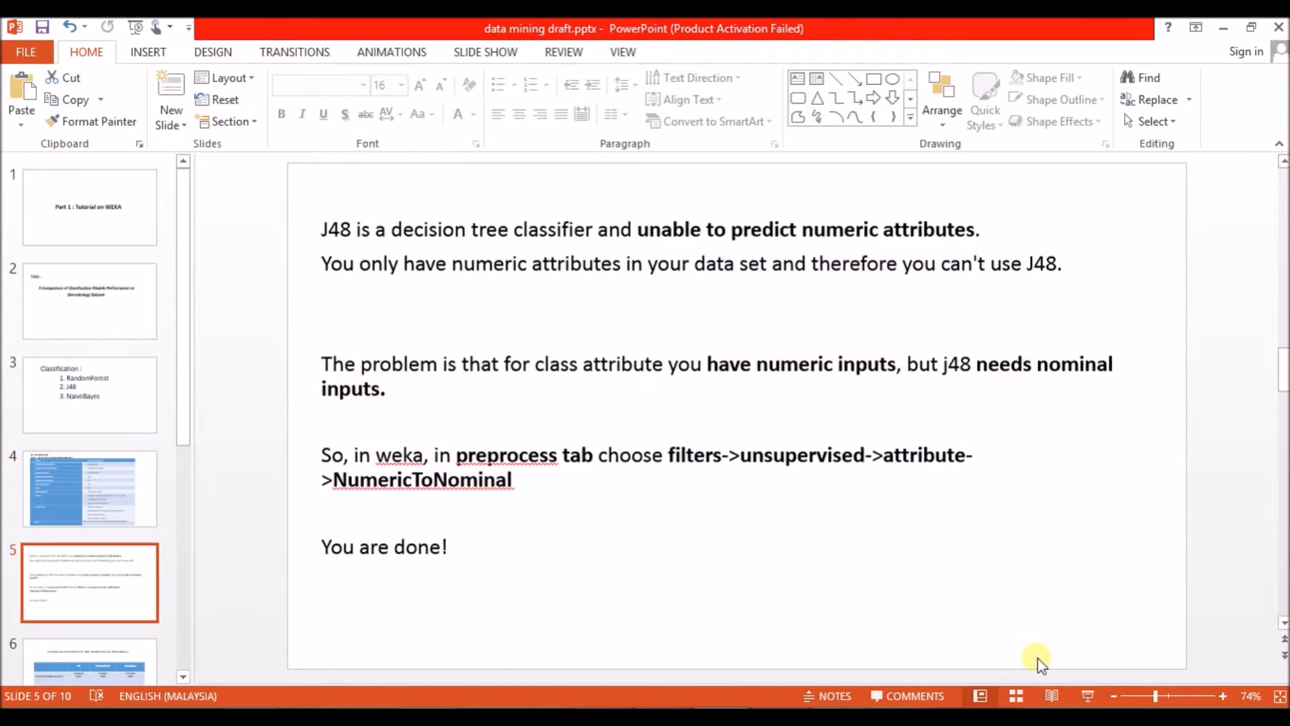
click(1088, 695)
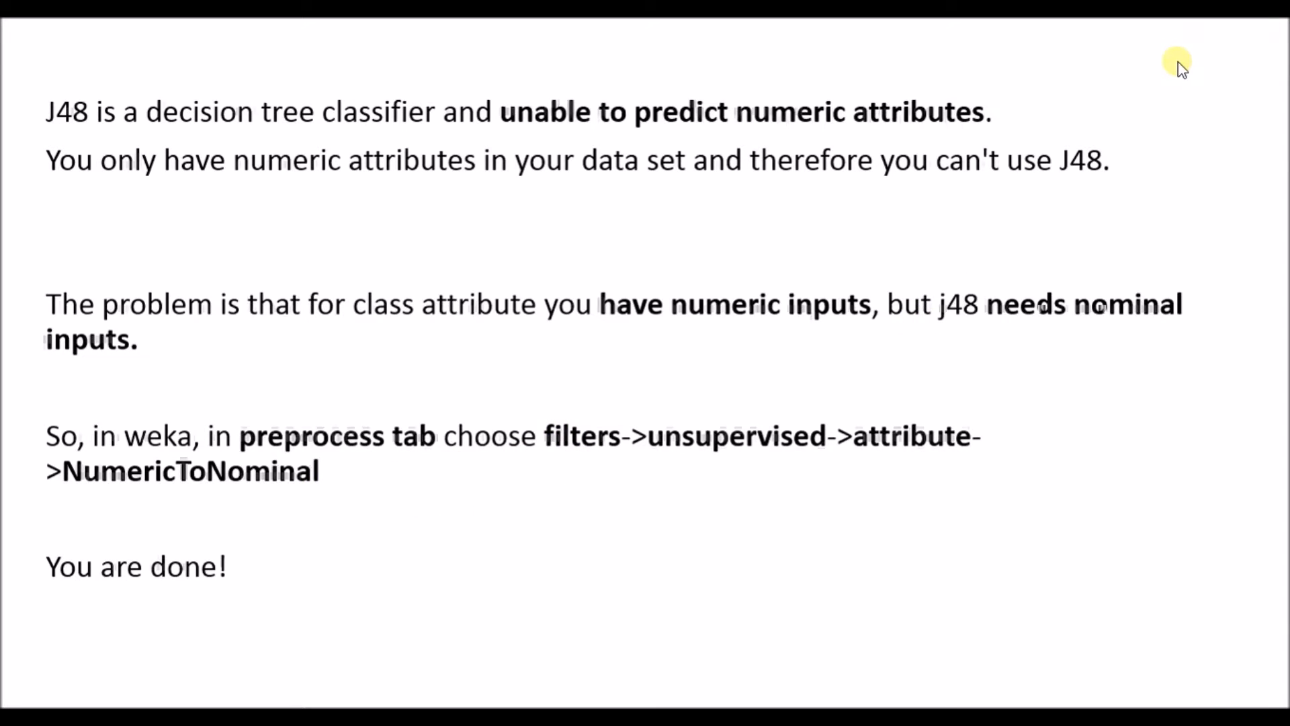
key(Escape)
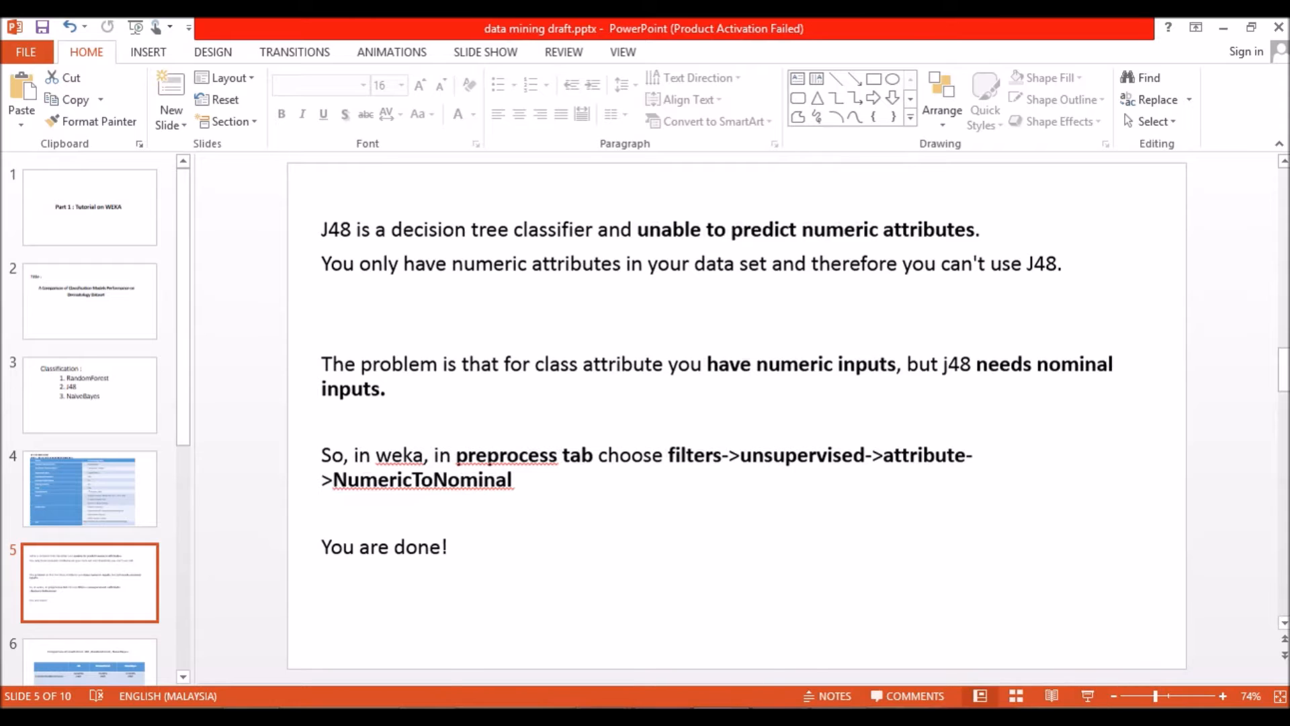
Switch back to the Weka Explorer and apply the unsupervised attribute filter NumericToNominal to all attributes of the dermatology dataset.
mouse_move(603, 715)
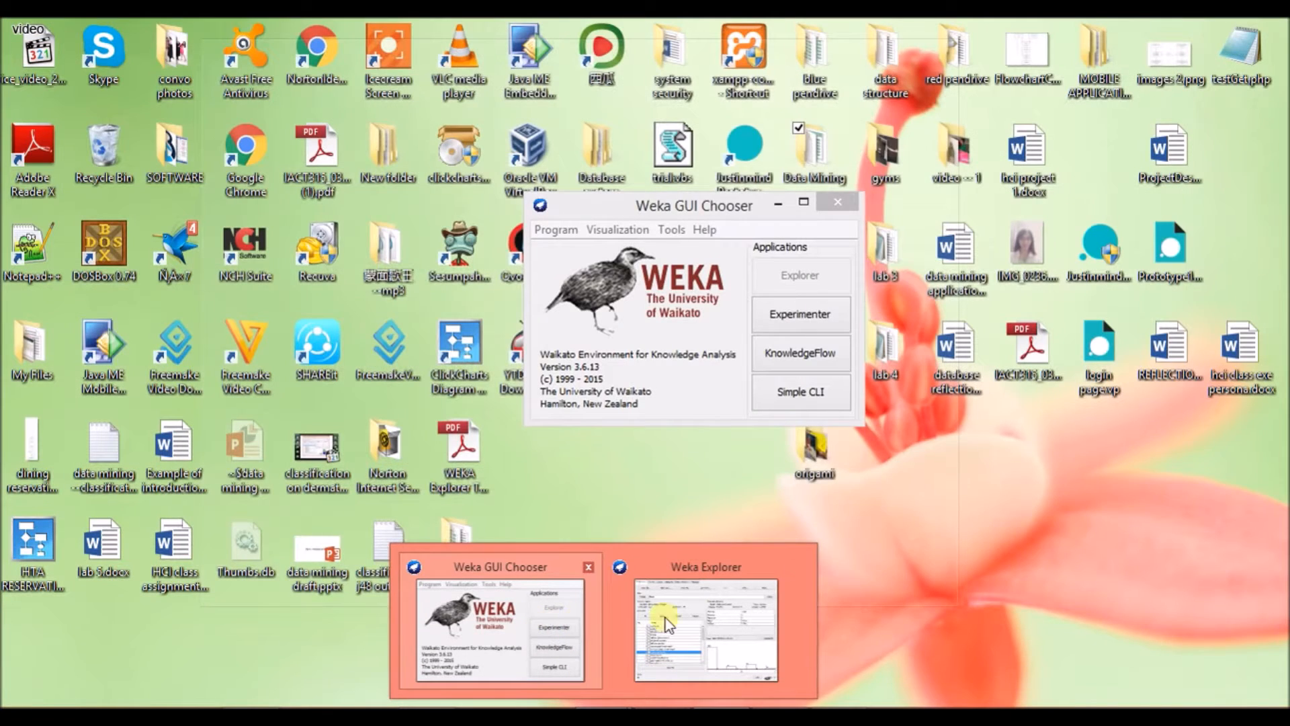
click(665, 618)
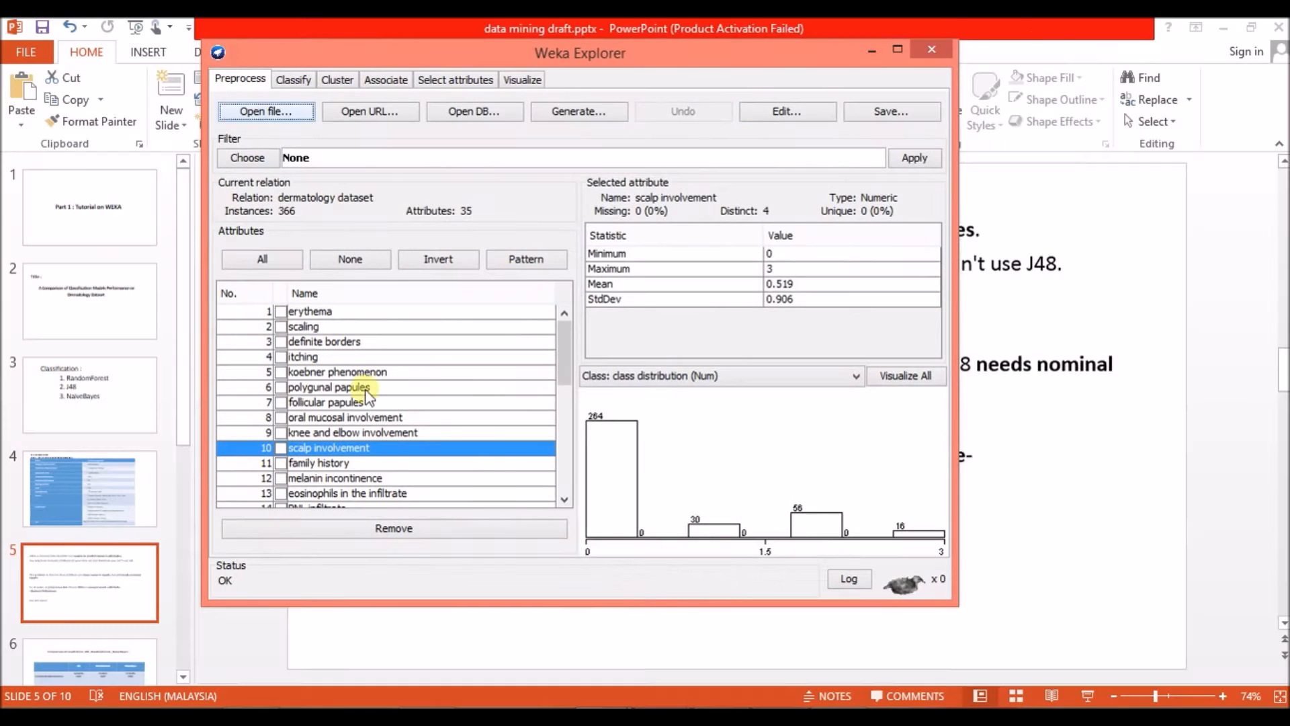
click(255, 159)
click(227, 174)
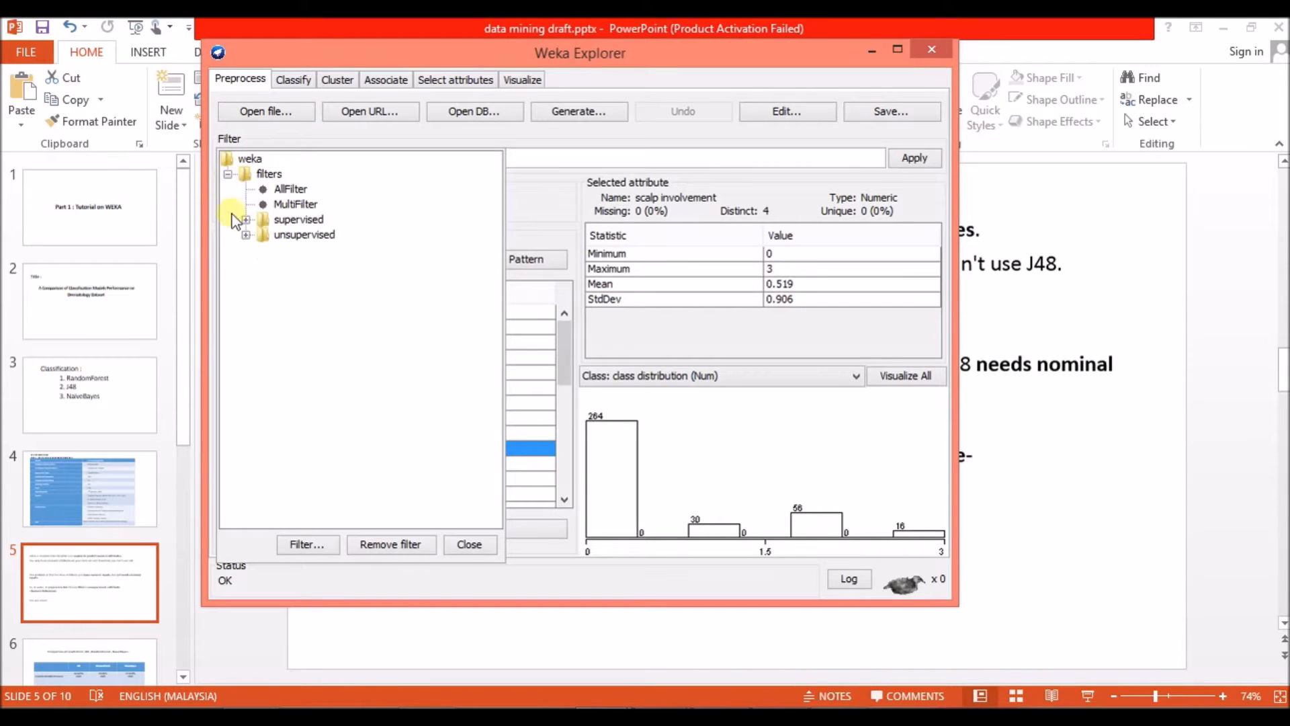
click(244, 235)
click(264, 250)
drag(490, 239, 501, 363)
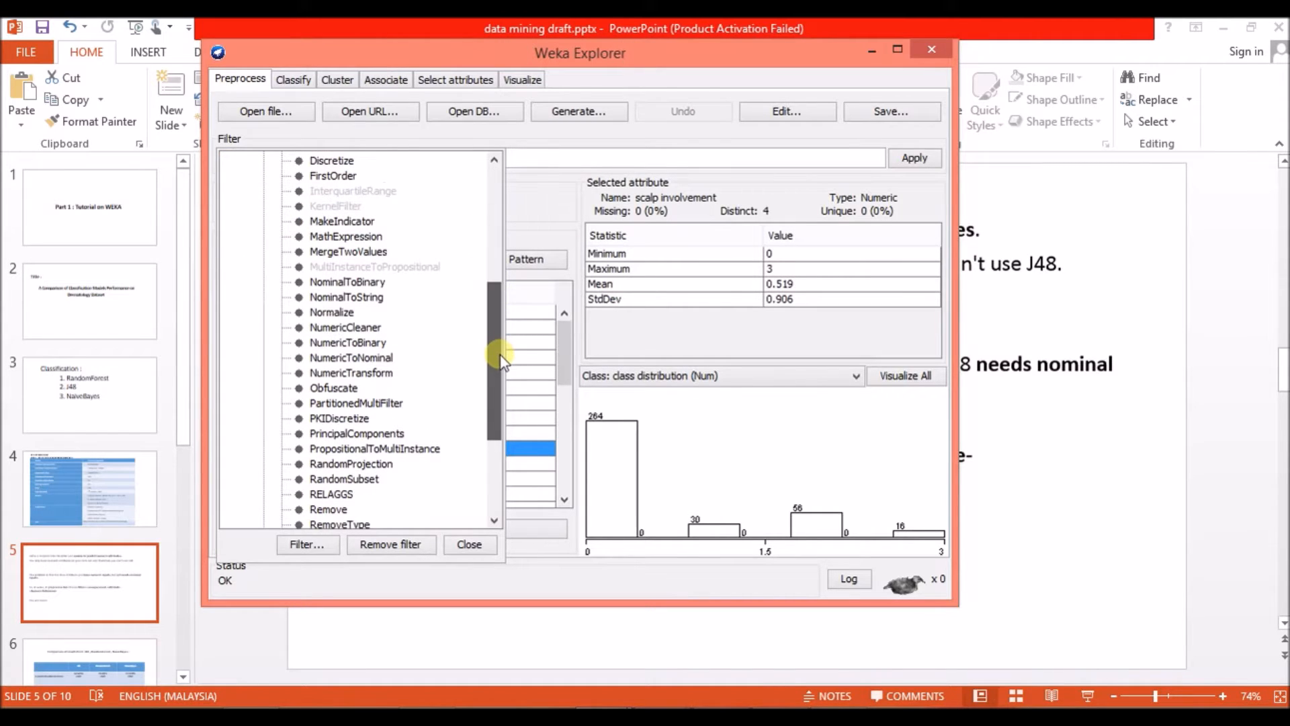
click(375, 359)
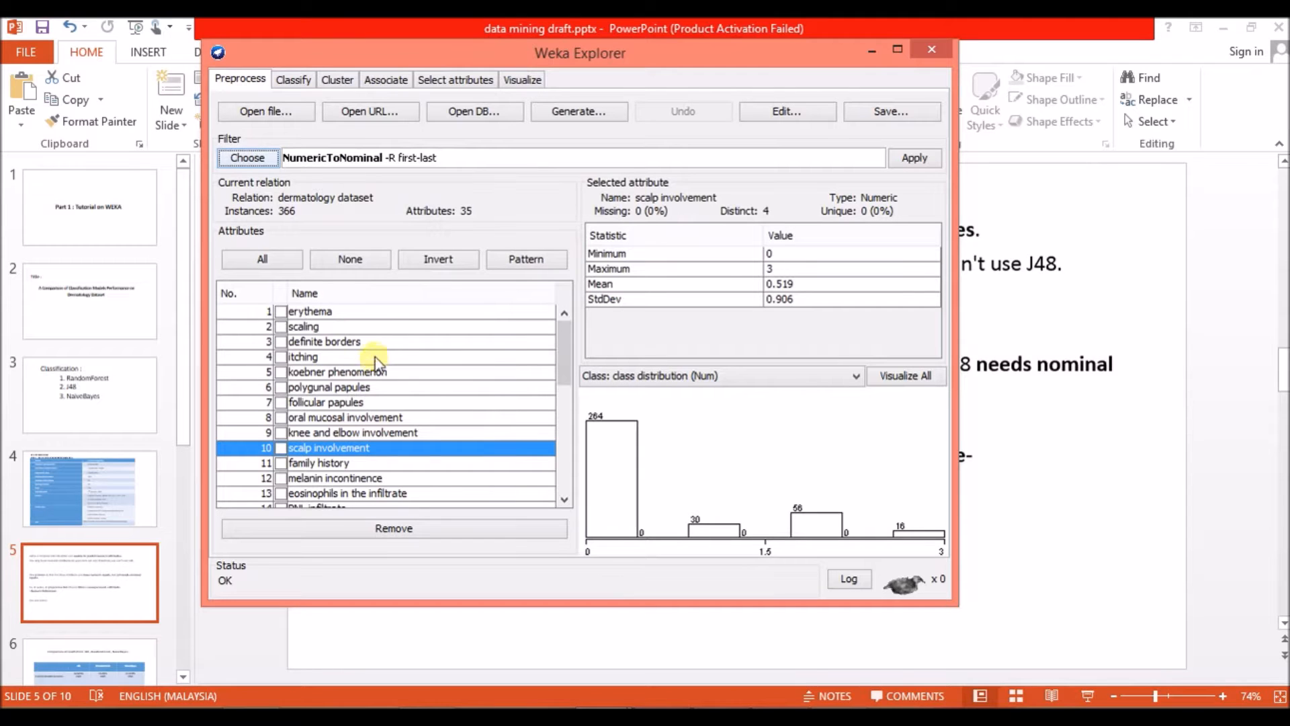
click(934, 161)
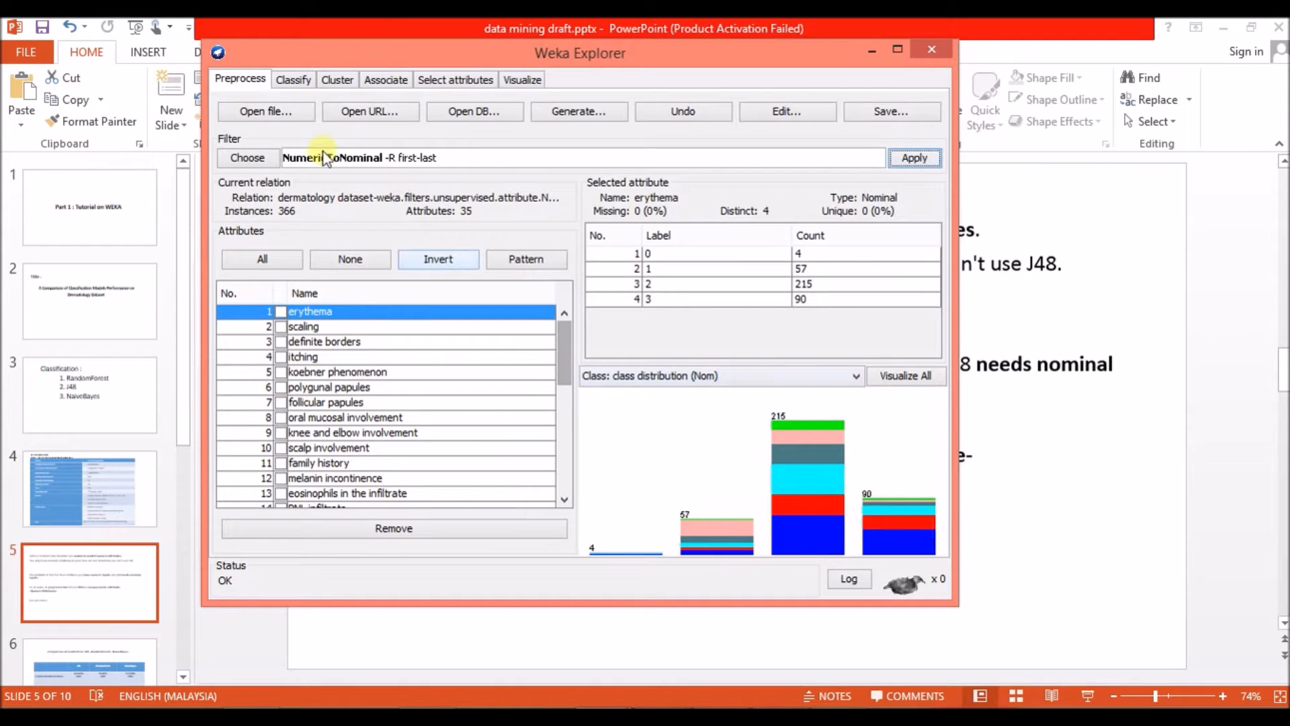
Classify the dermatology data with the J48 tree classifier, using 10-fold cross-validation and class distribution as the class.
click(293, 81)
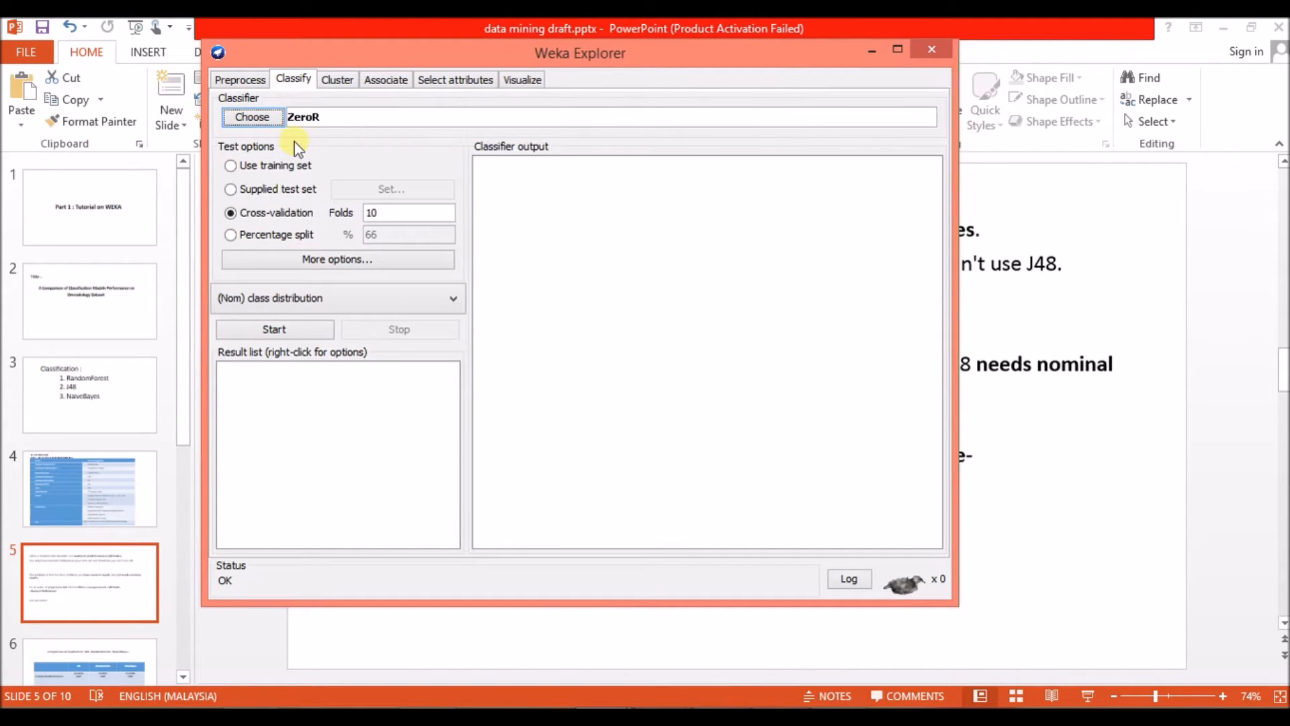
click(266, 118)
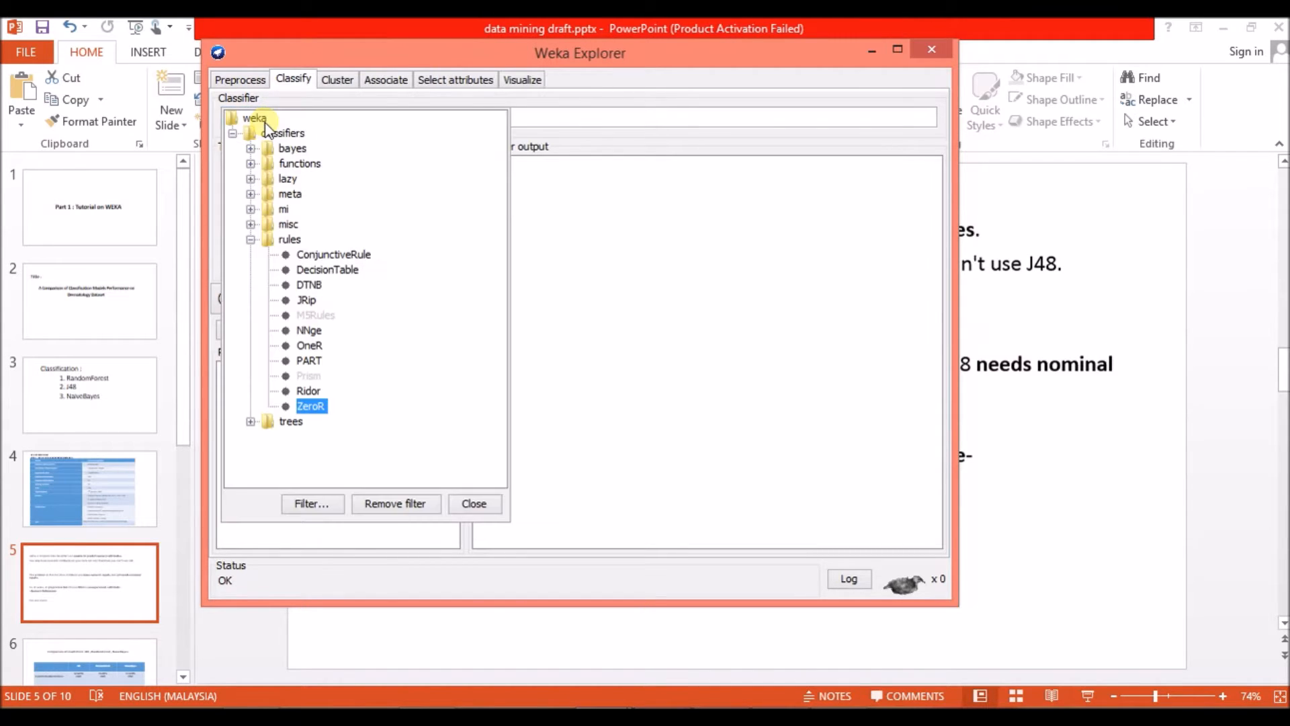
click(249, 422)
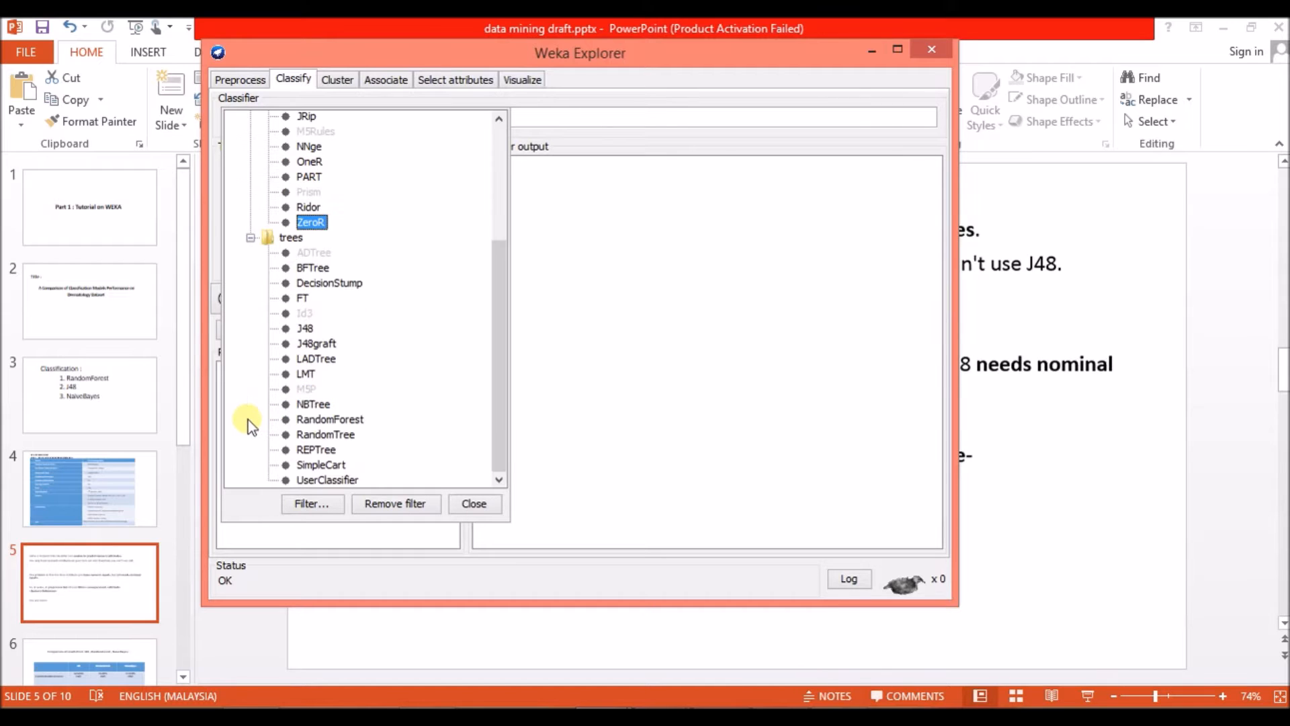
click(304, 329)
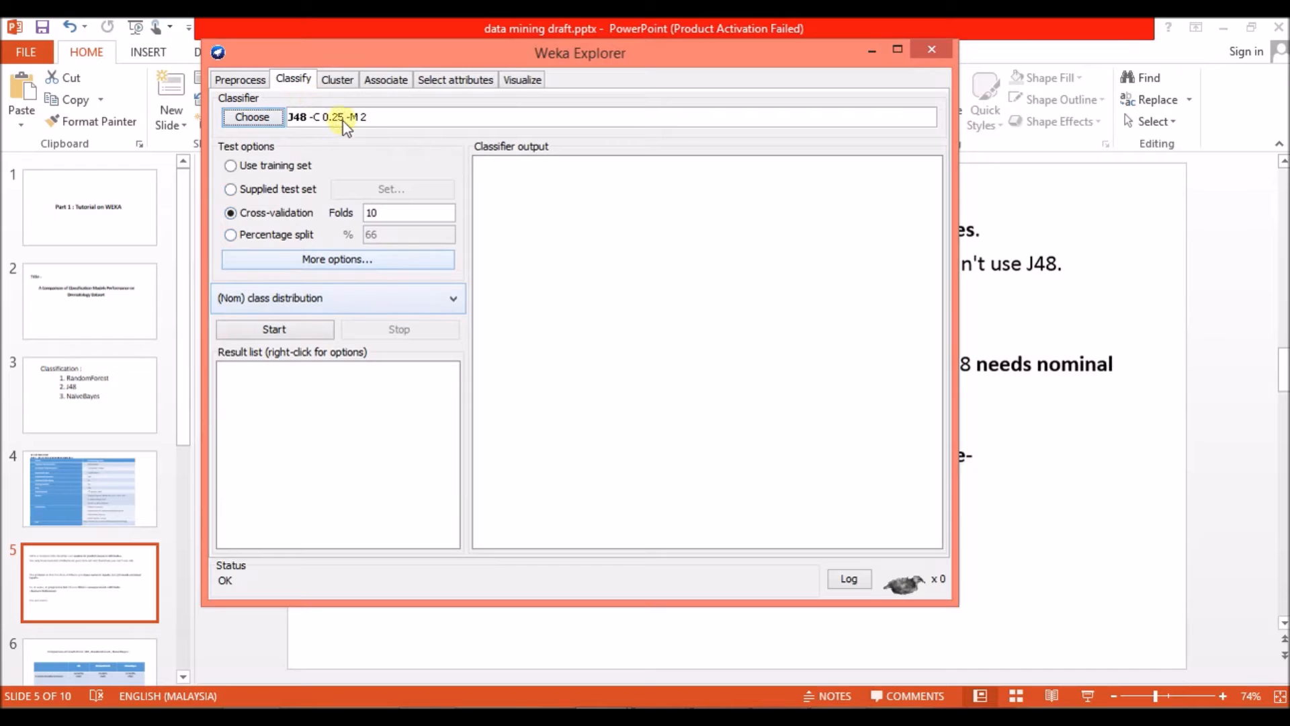
click(306, 332)
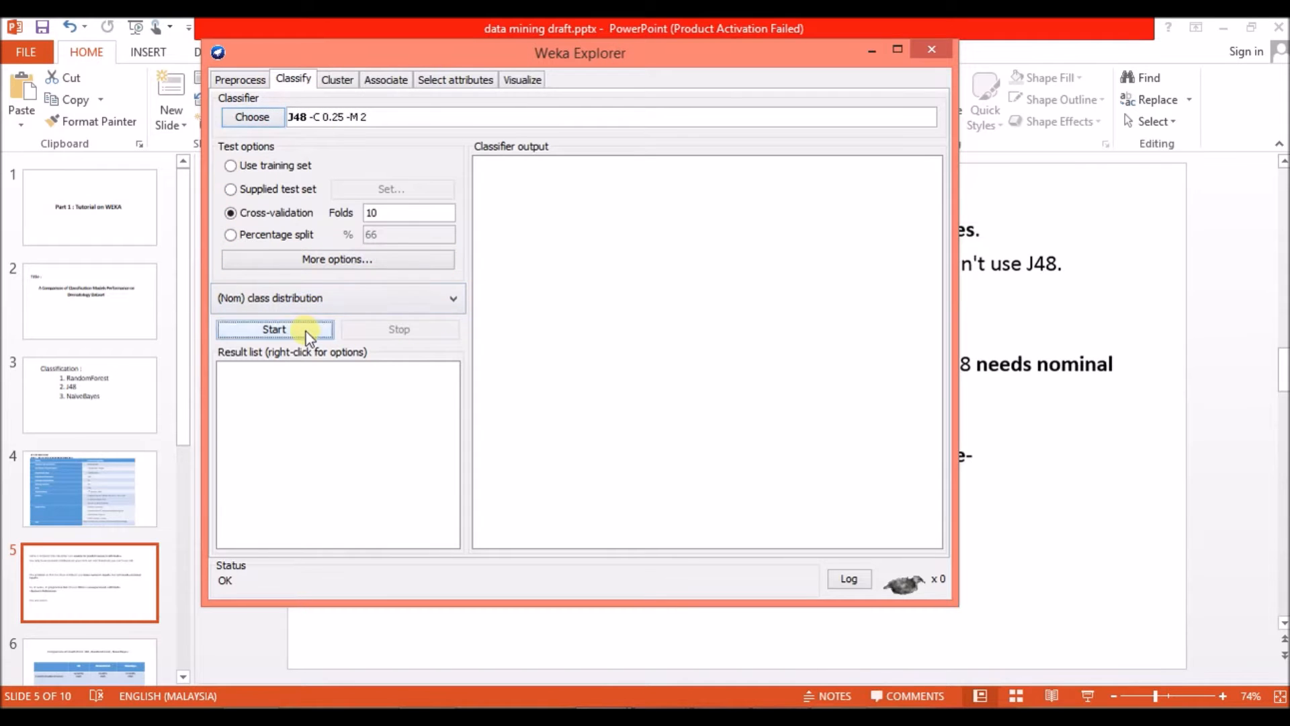
Maximize the Explorer window and examine the J48 output, covering run information, pruned tree, cross-validation summary, accuracy by class and confusion matrix.
click(899, 53)
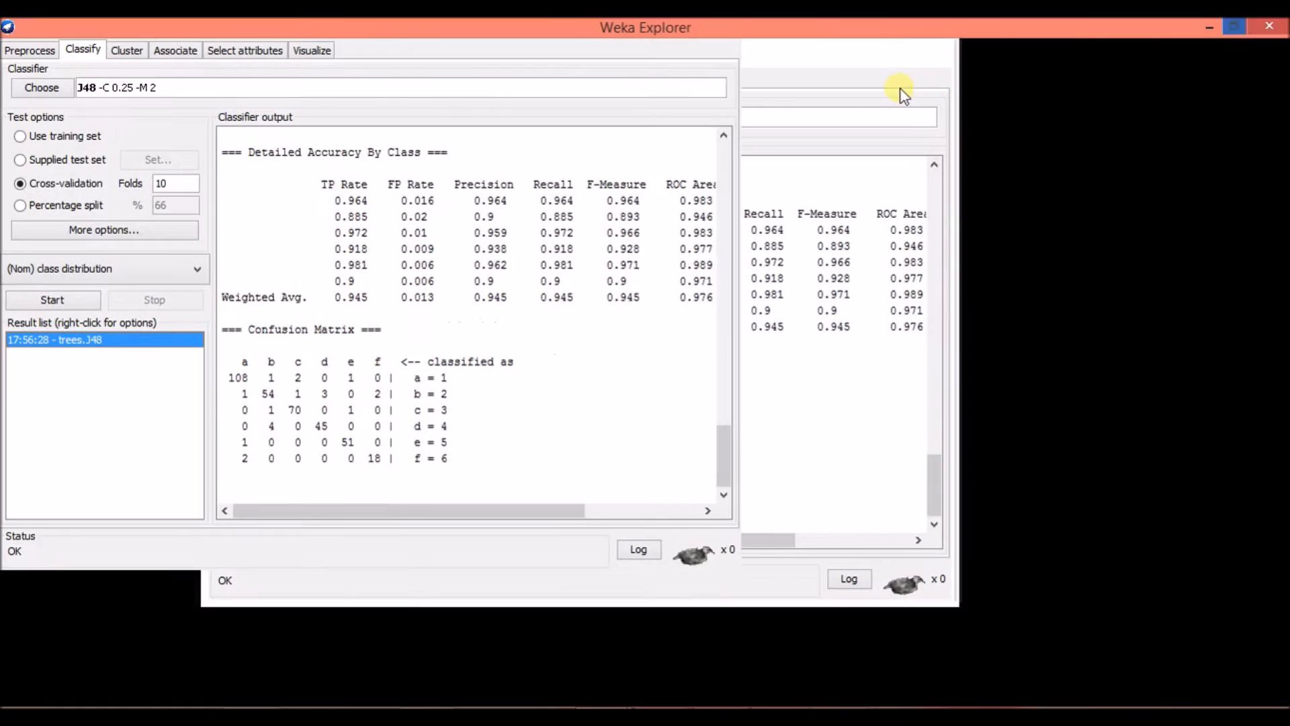
scroll(572, 373, up, 20)
drag(1275, 393, 1274, 209)
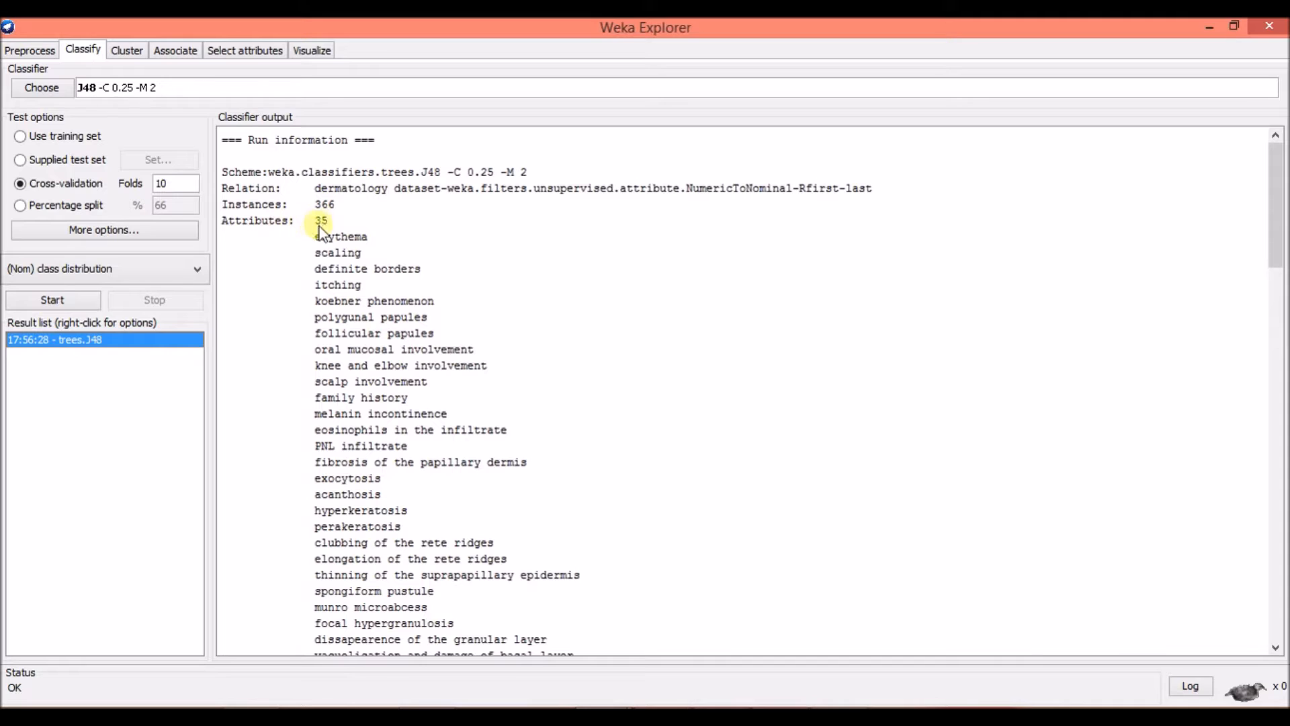
scroll(365, 265, down, 15)
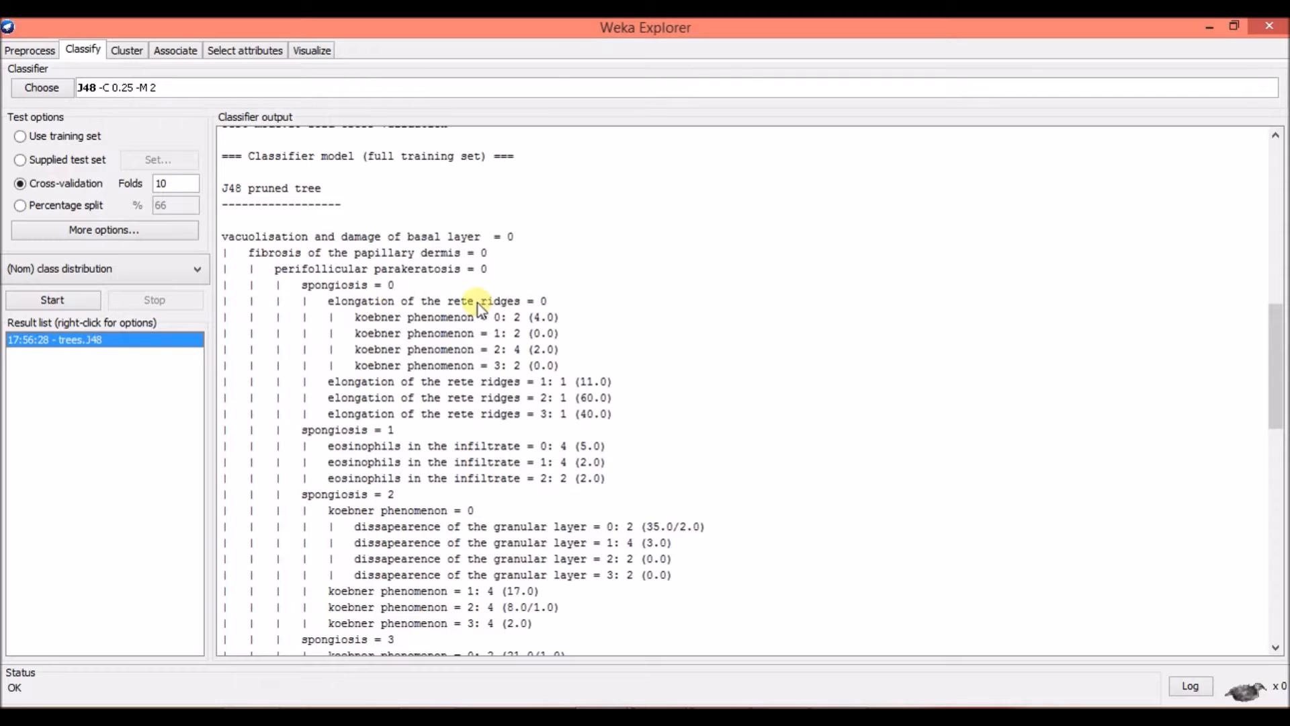
scroll(481, 382, down, 12)
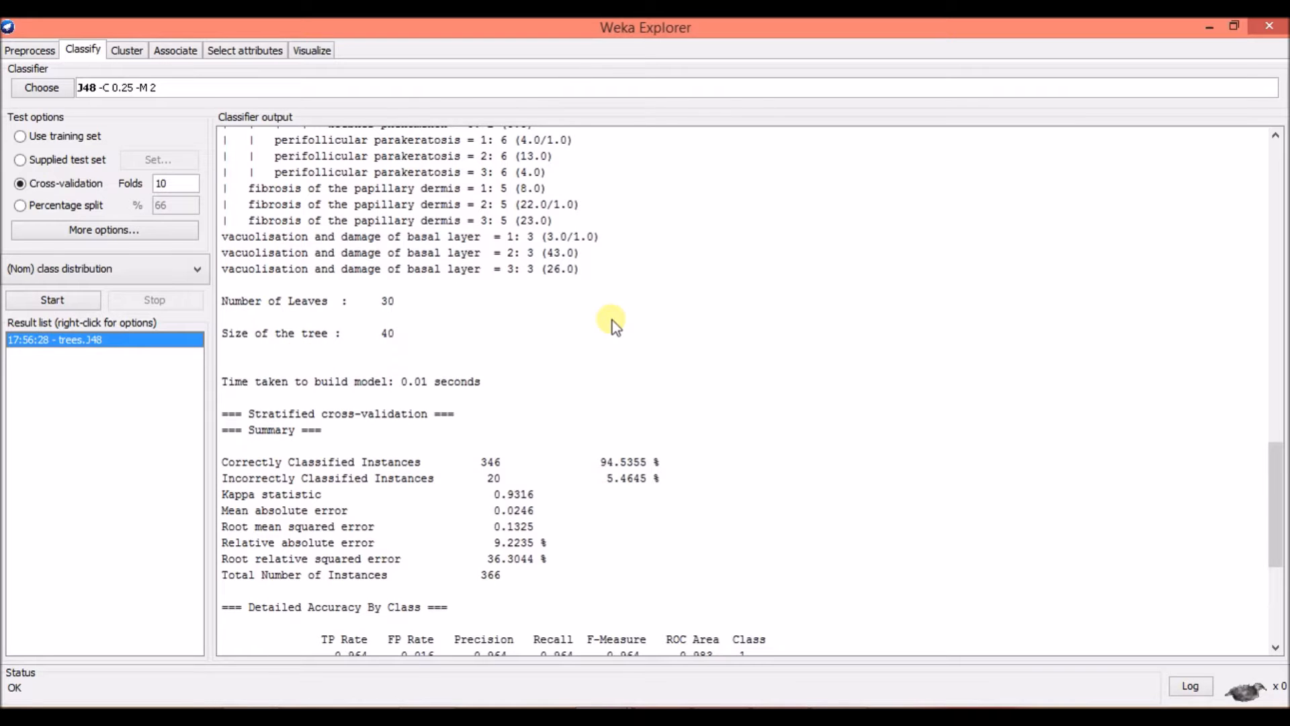
scroll(612, 320, down, 1)
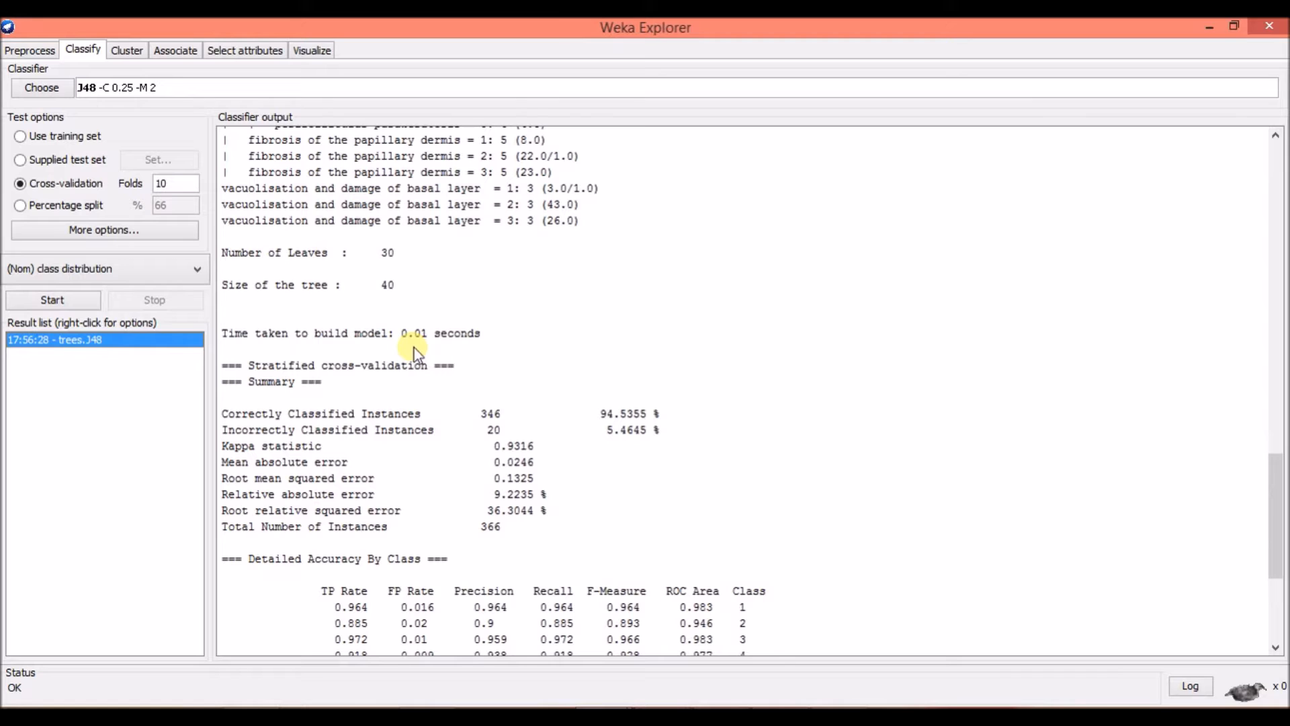
scroll(441, 336, down, 1)
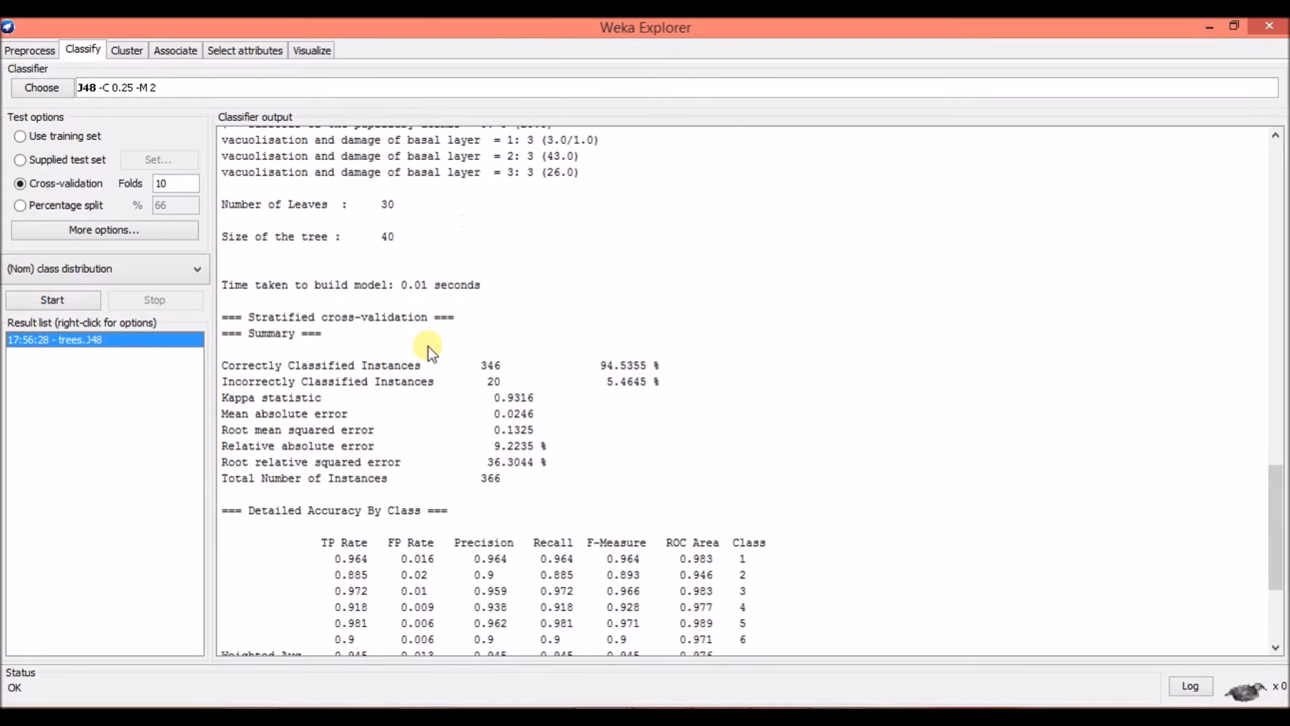
scroll(427, 347, down, 2)
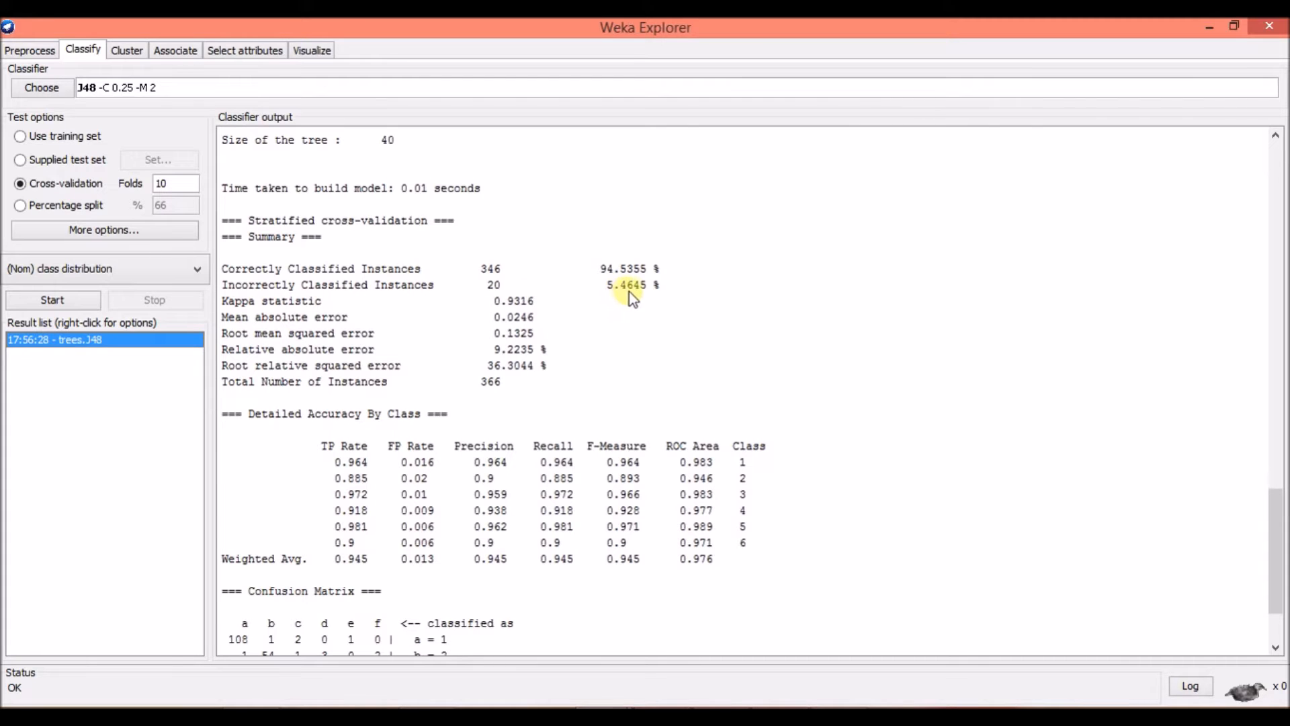
scroll(622, 304, down, 1)
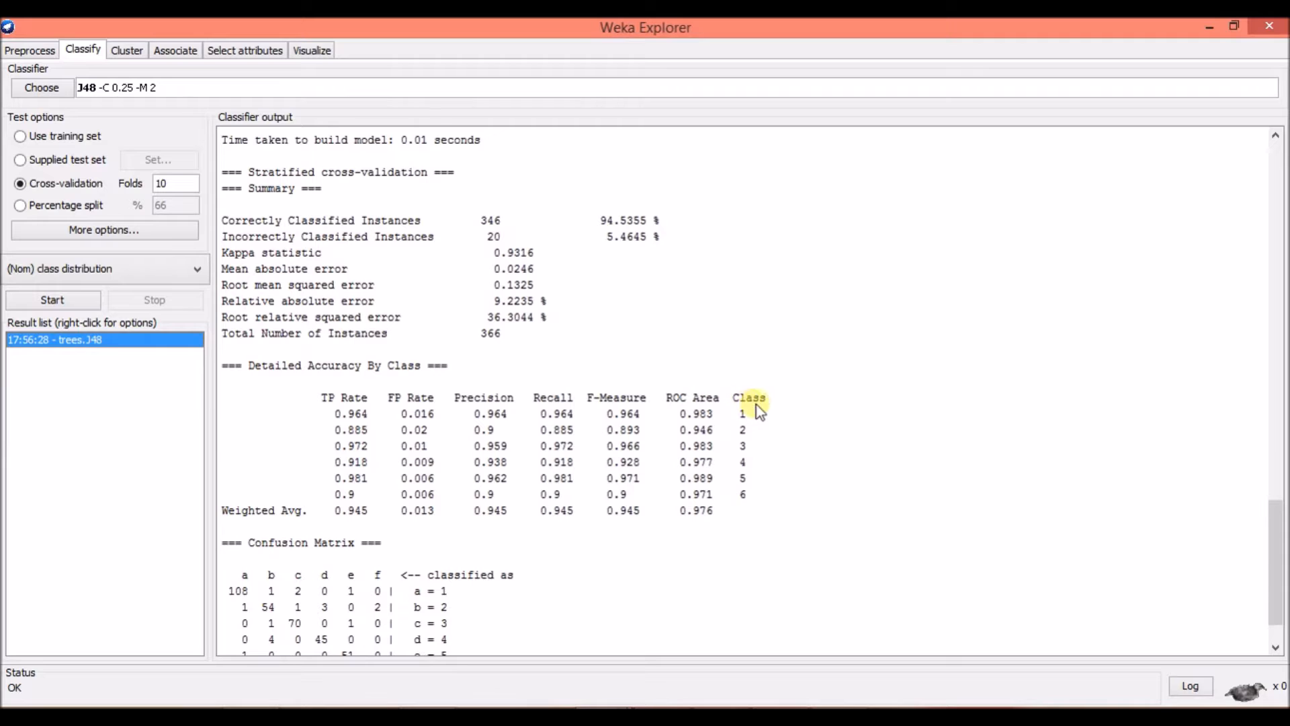
scroll(910, 450, down, 1)
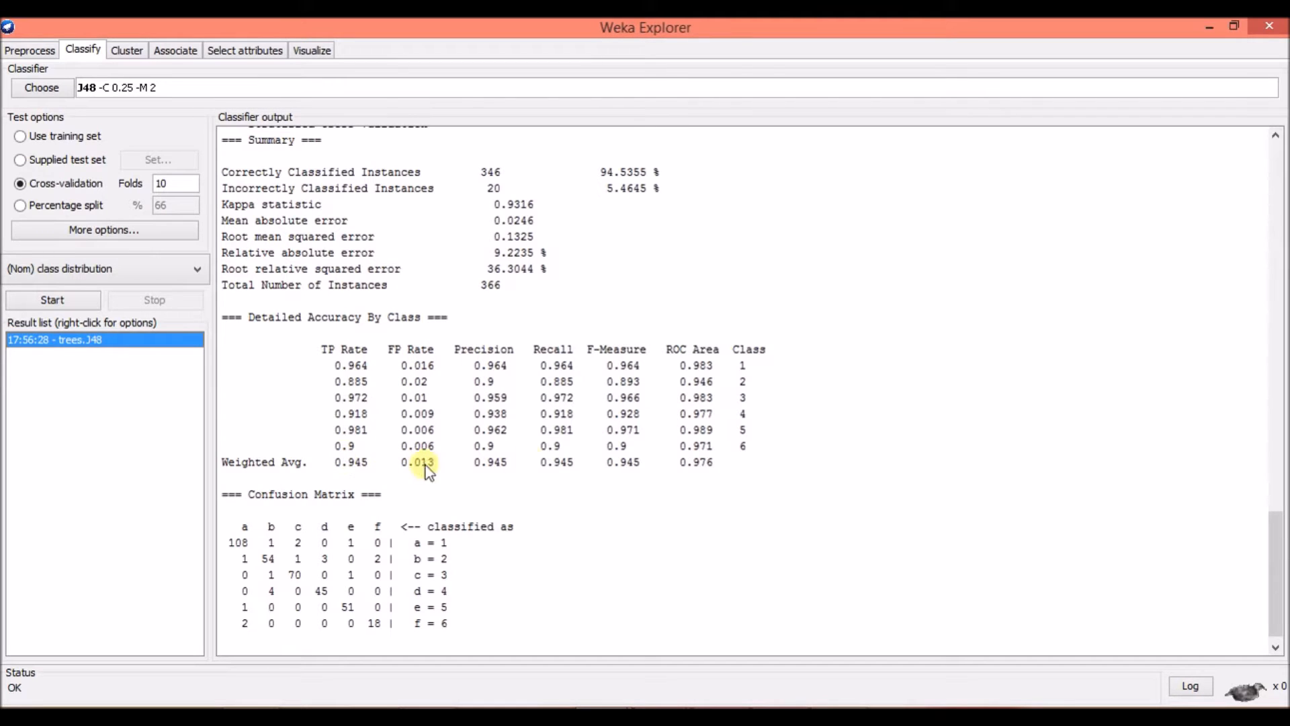
scroll(732, 475, down, 1)
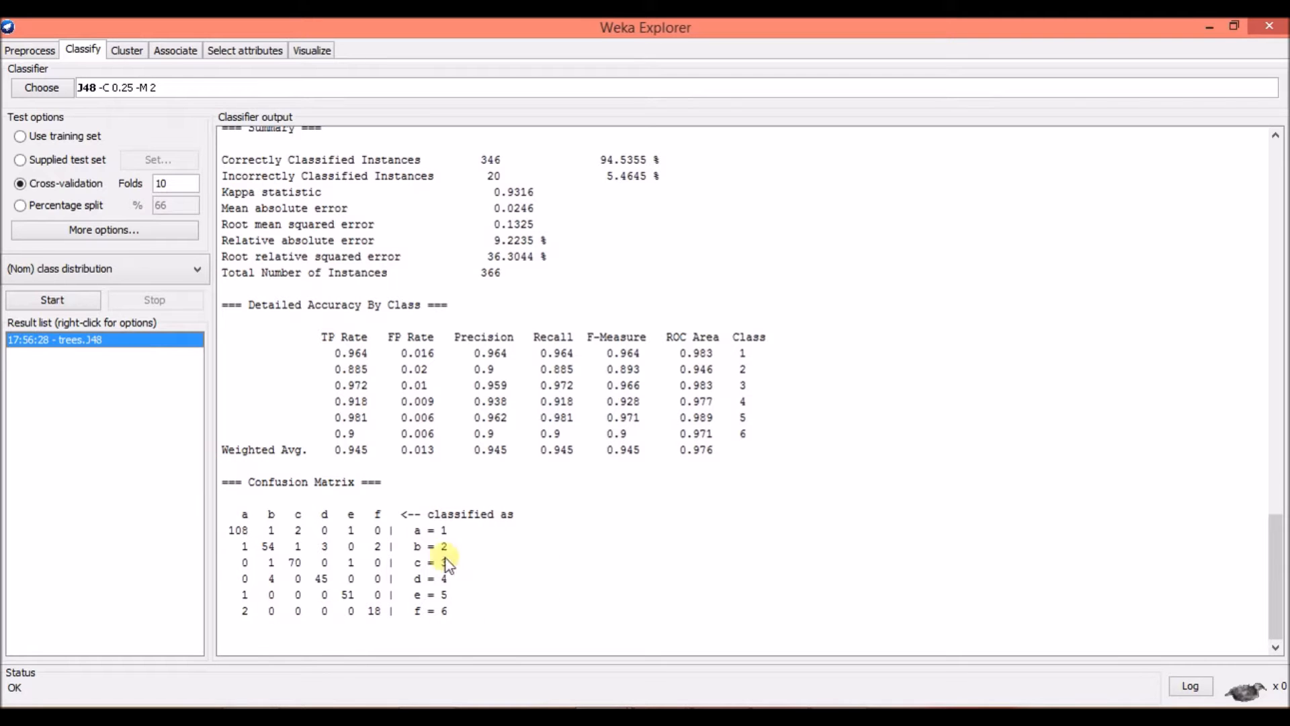
scroll(494, 389, up, 9)
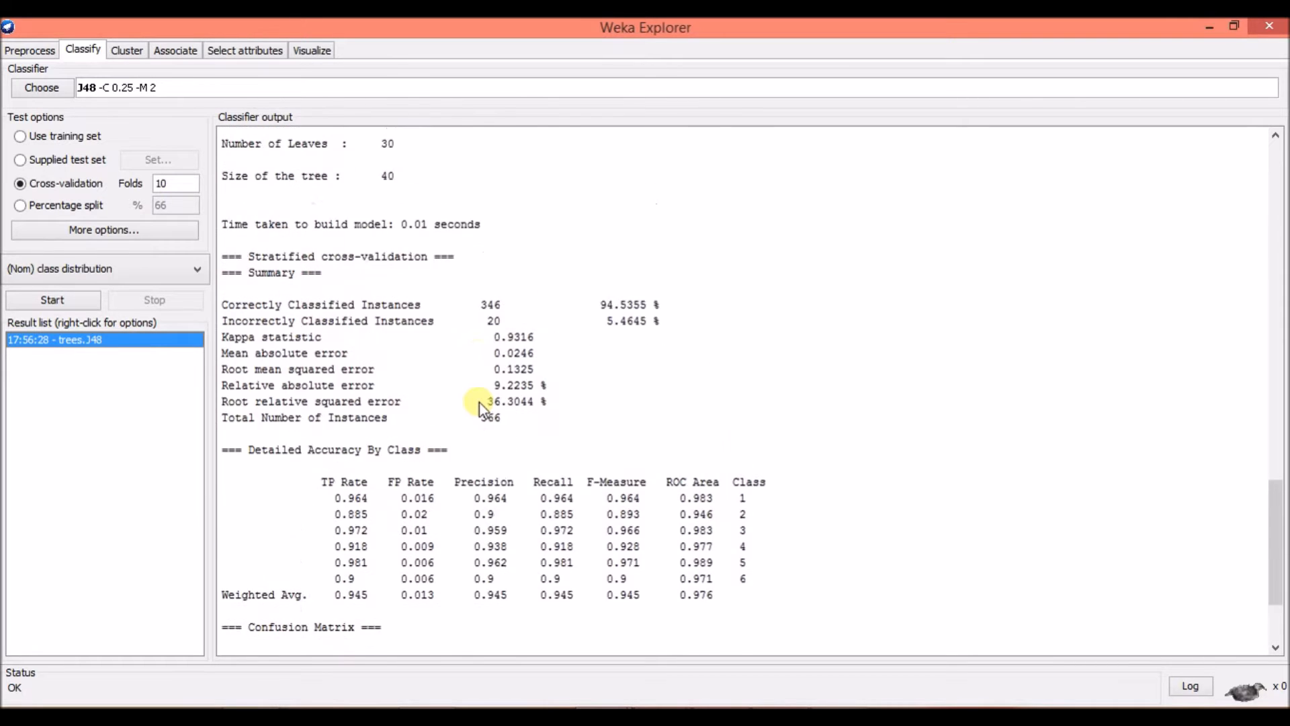
scroll(477, 417, up, 11)
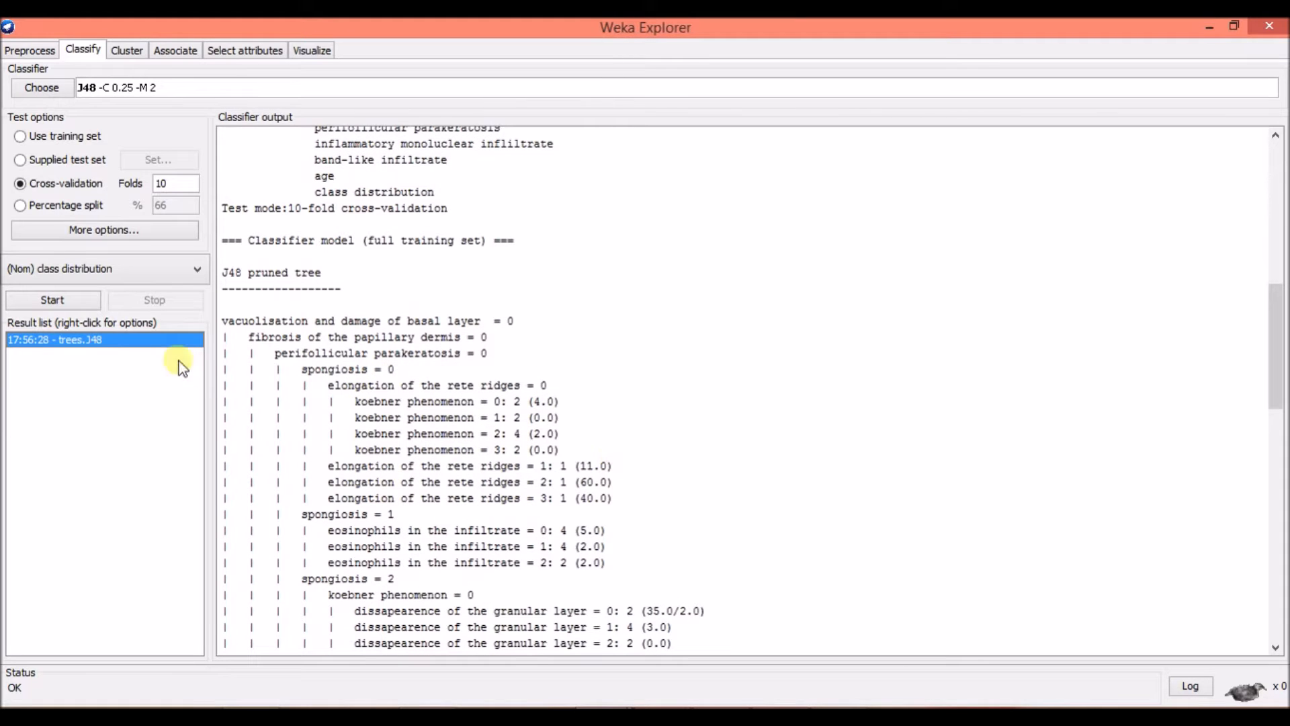
Visualize the J48 result's decision tree in a maximized window, fit it to the screen, and close the visualizer.
right_click(163, 339)
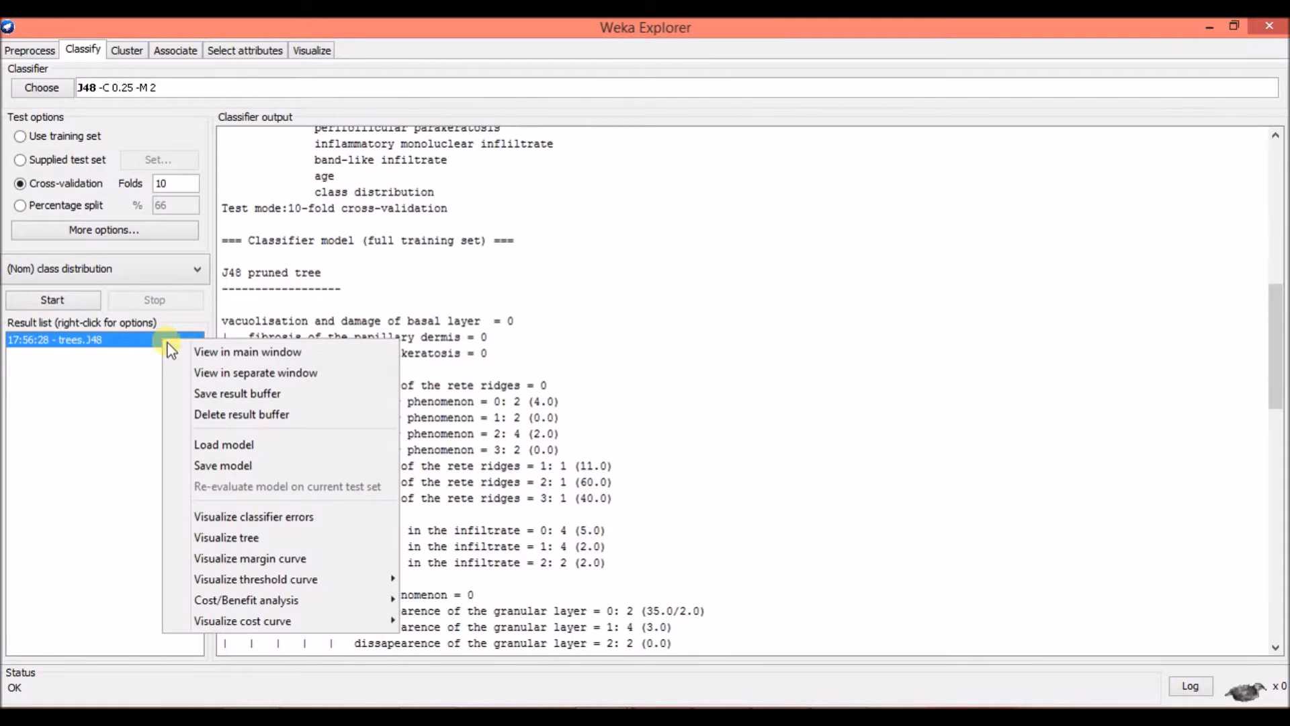
right_click(130, 344)
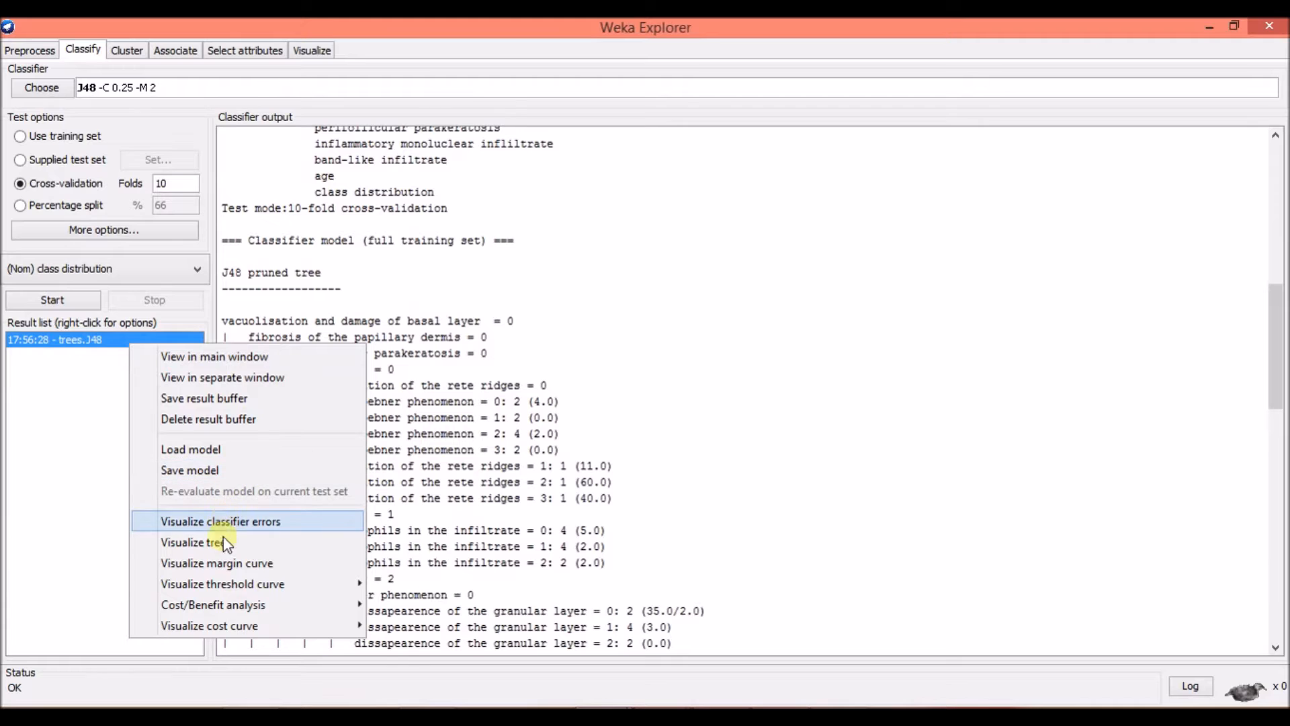
click(195, 542)
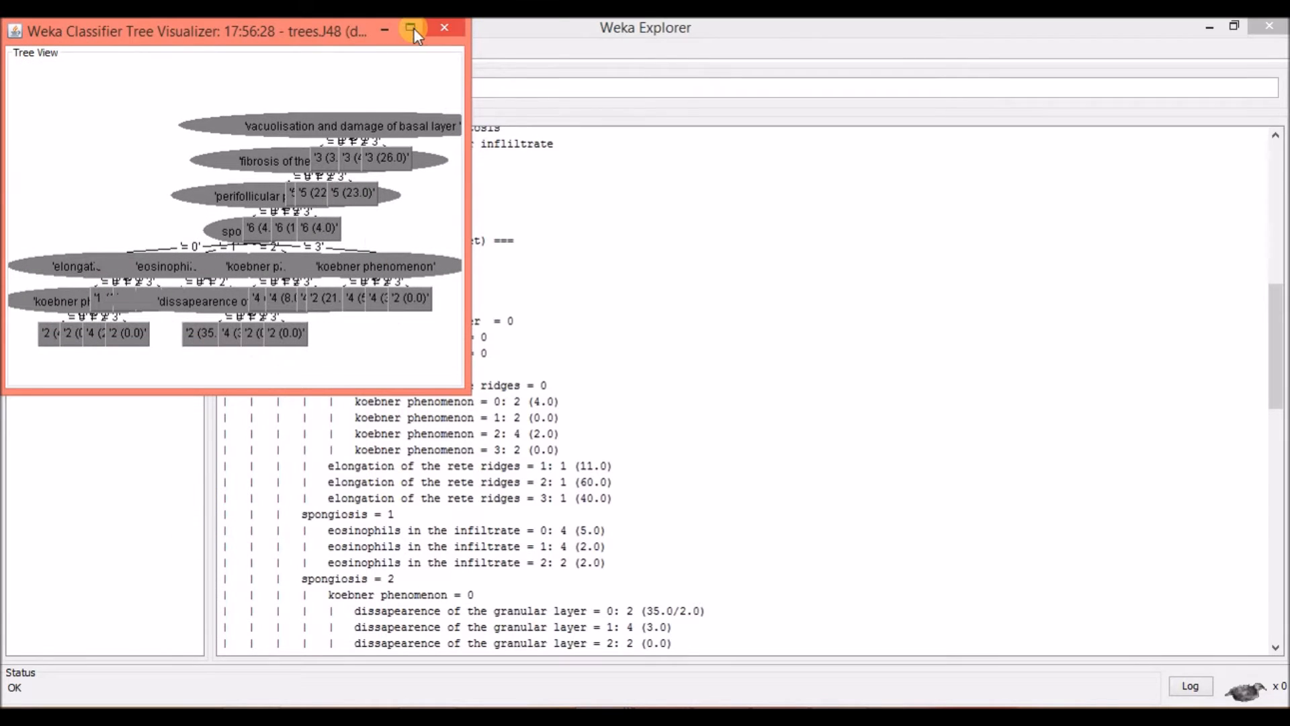
click(411, 28)
right_click(612, 238)
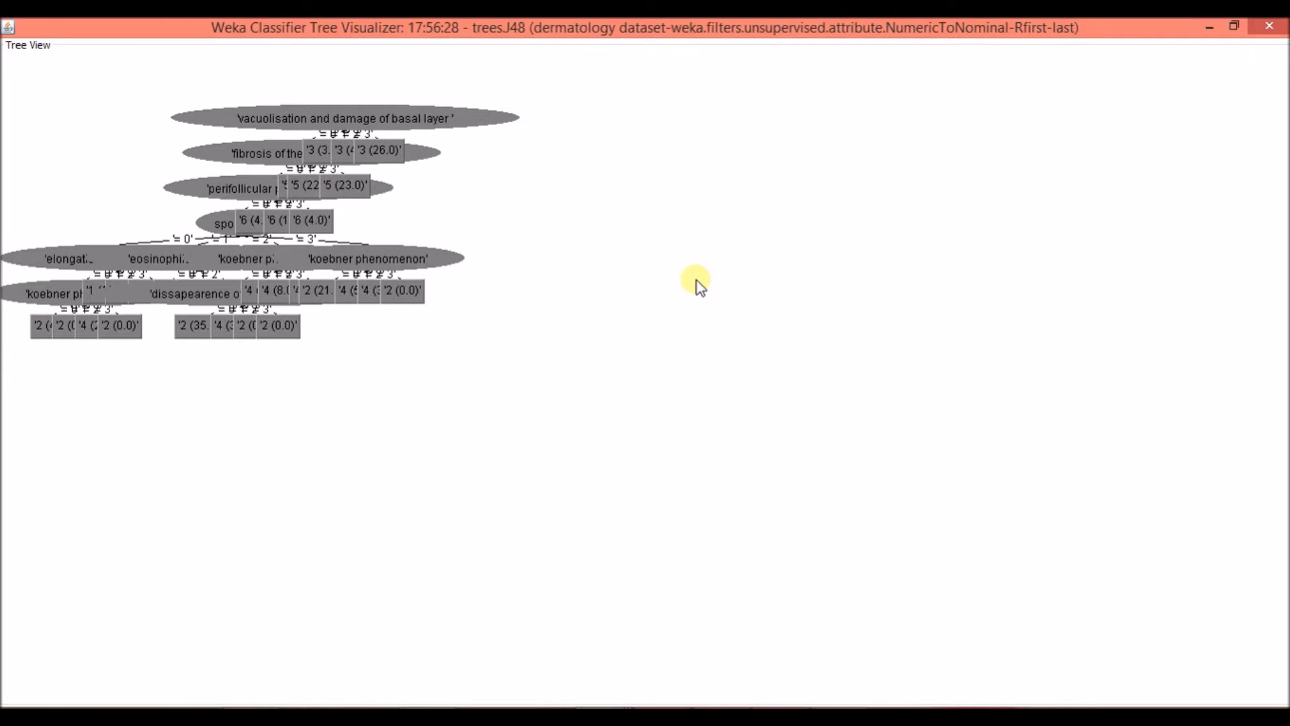
click(697, 281)
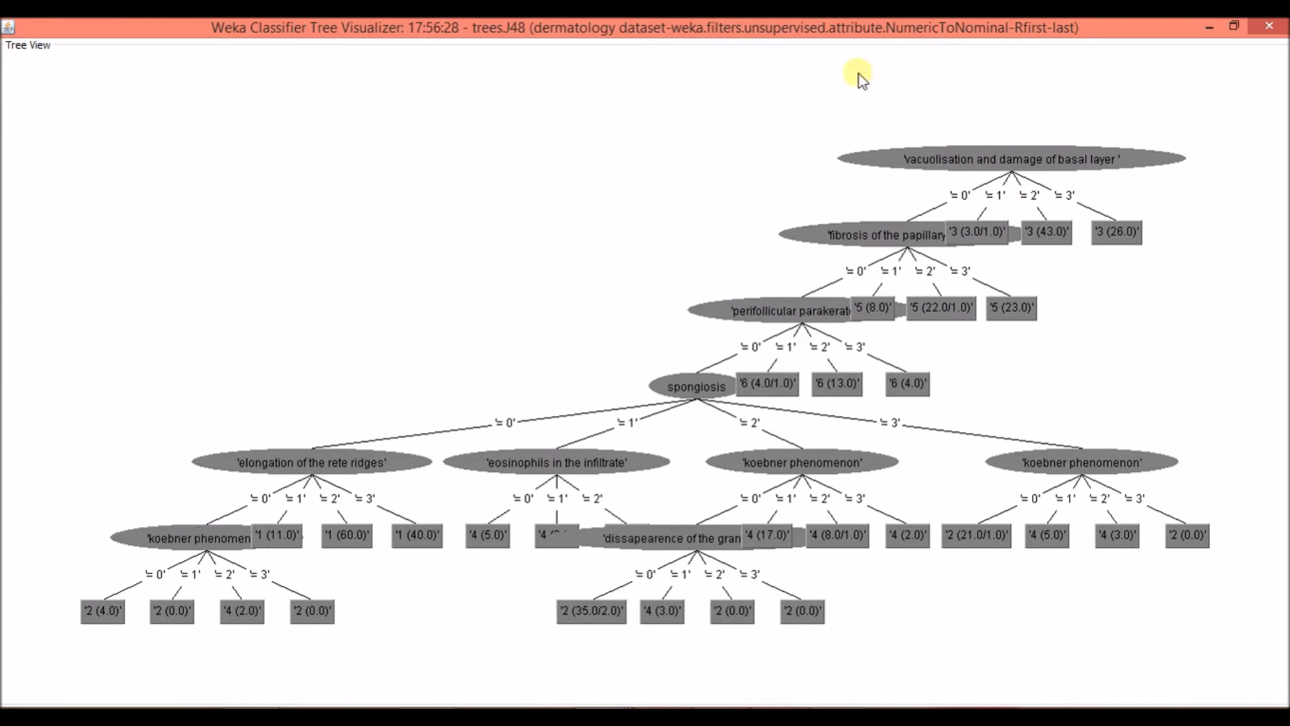
click(1268, 26)
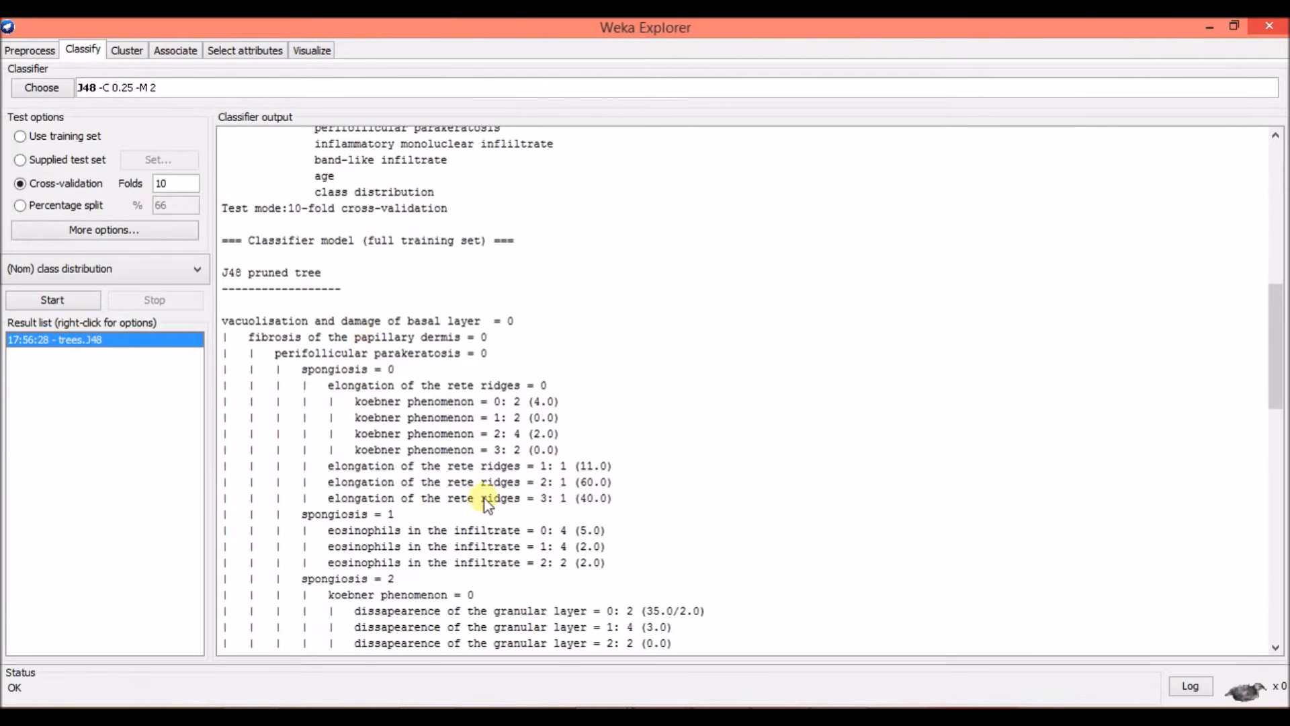
Classify the dermatology data with the RandomForest tree classifier, using 10-fold cross-validation.
scroll(485, 499, down, 15)
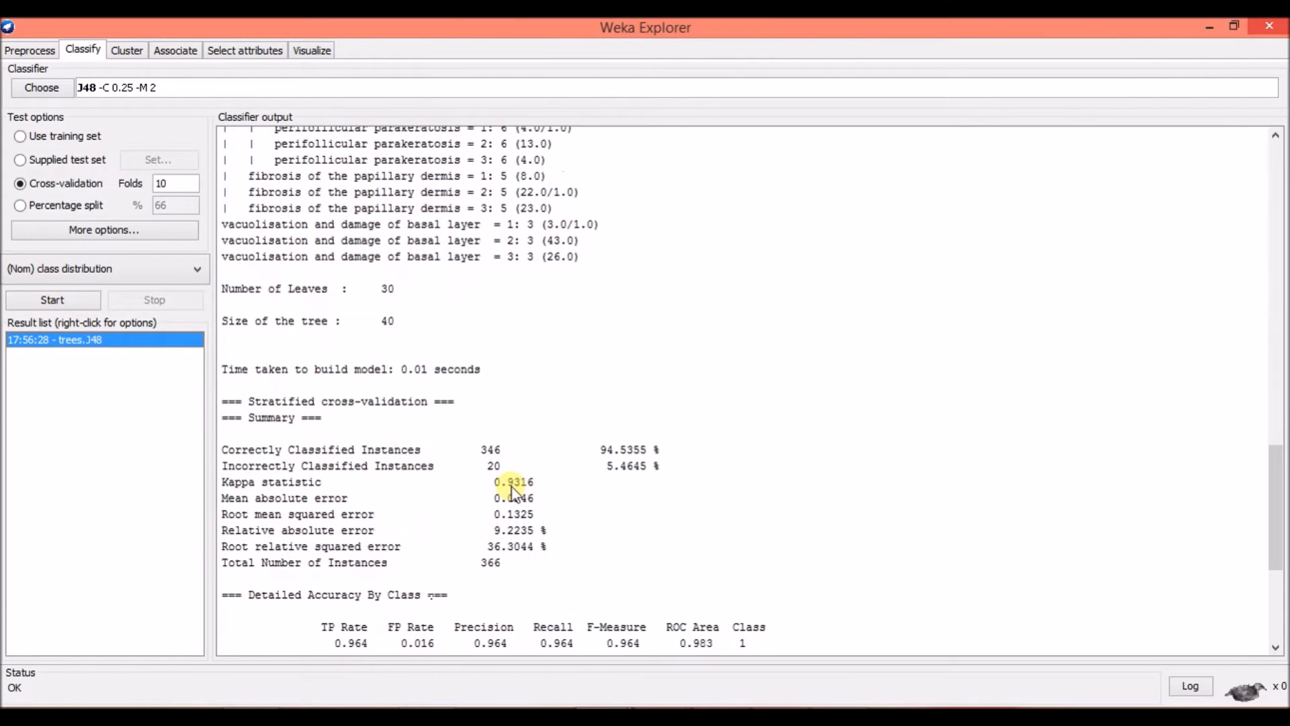
click(57, 85)
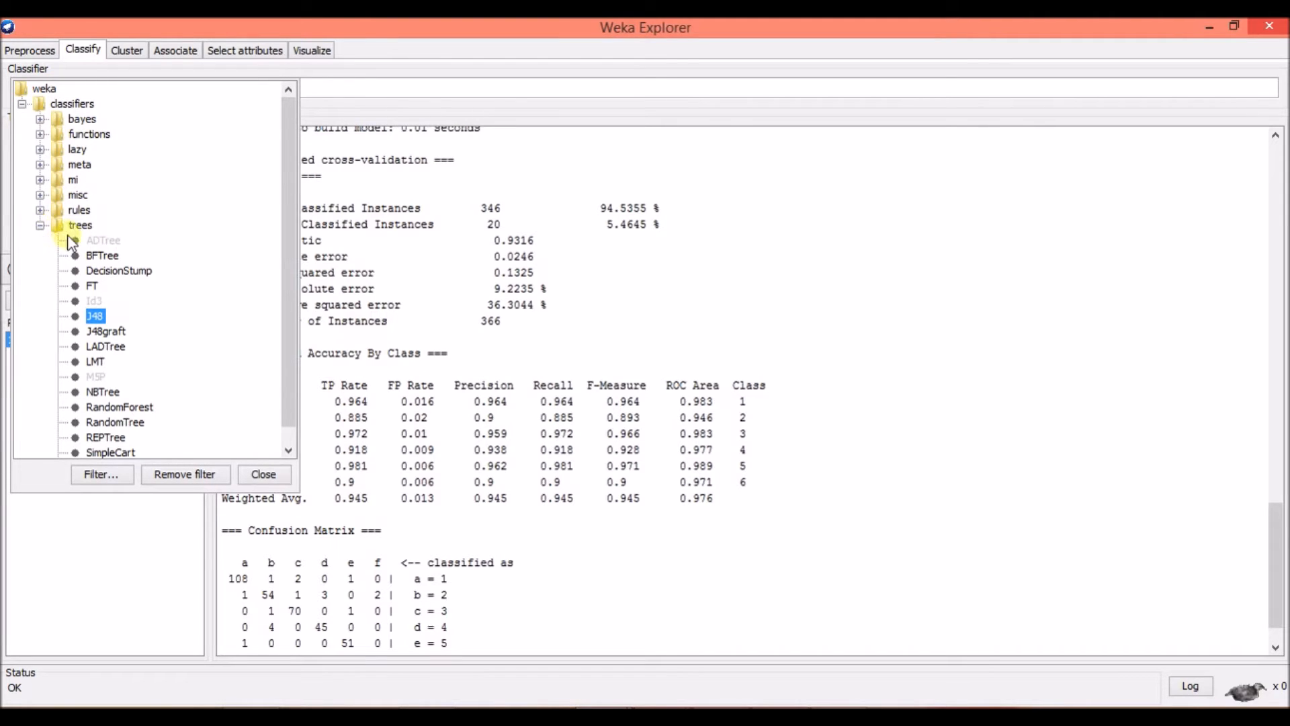
scroll(94, 252, down, 1)
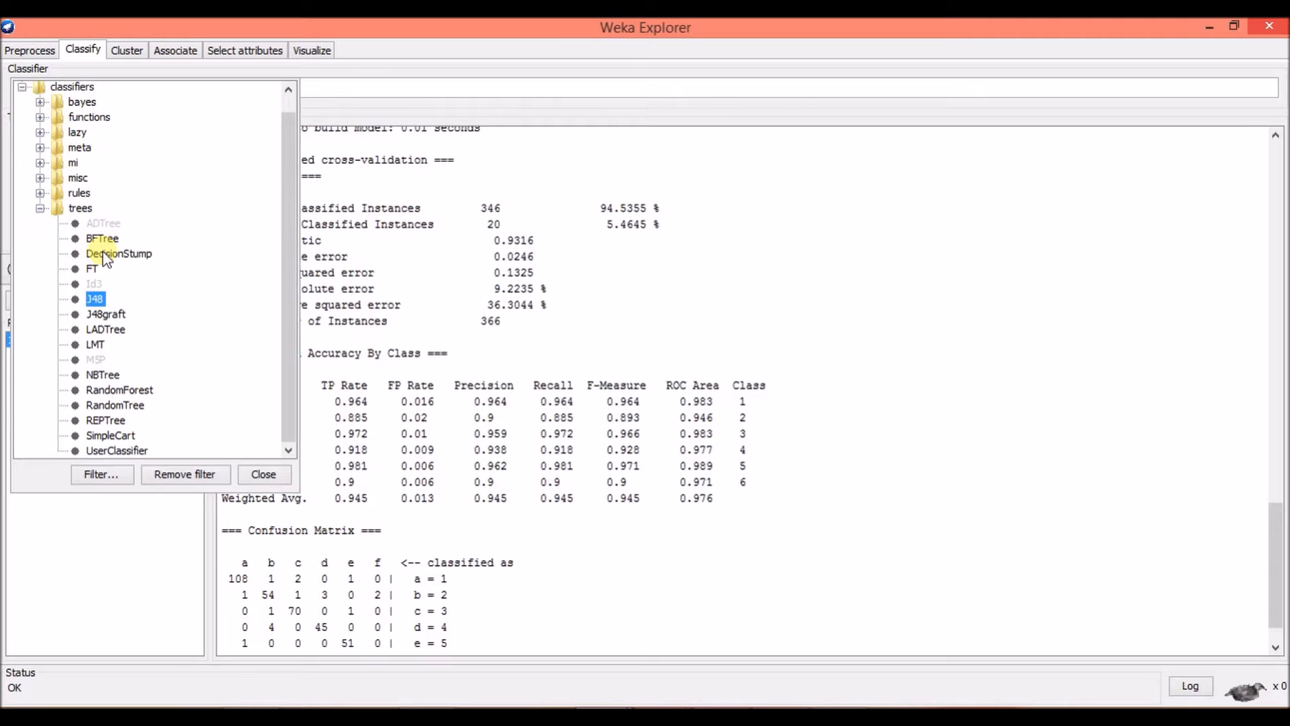
click(138, 390)
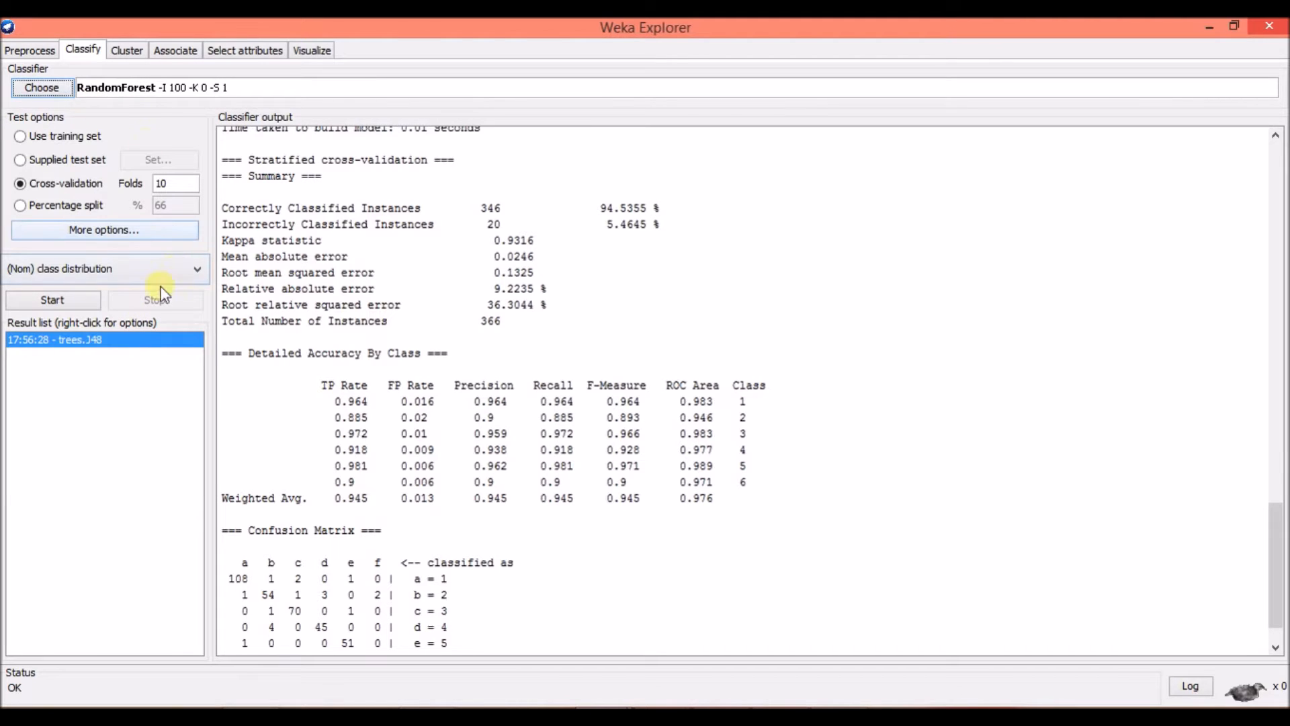
click(79, 302)
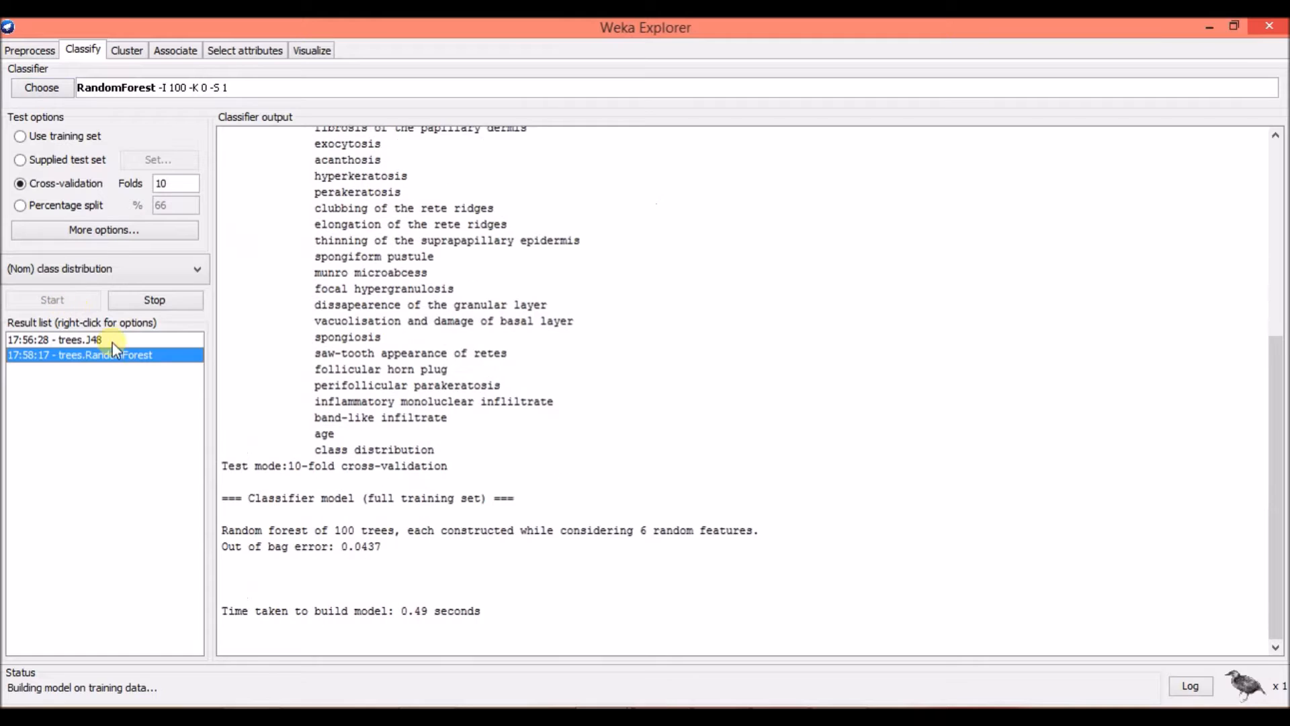
Examine the RandomForest output from the run information through the model build time, cross-validation summary, accuracy by class and confusion matrix.
scroll(649, 429, up, 9)
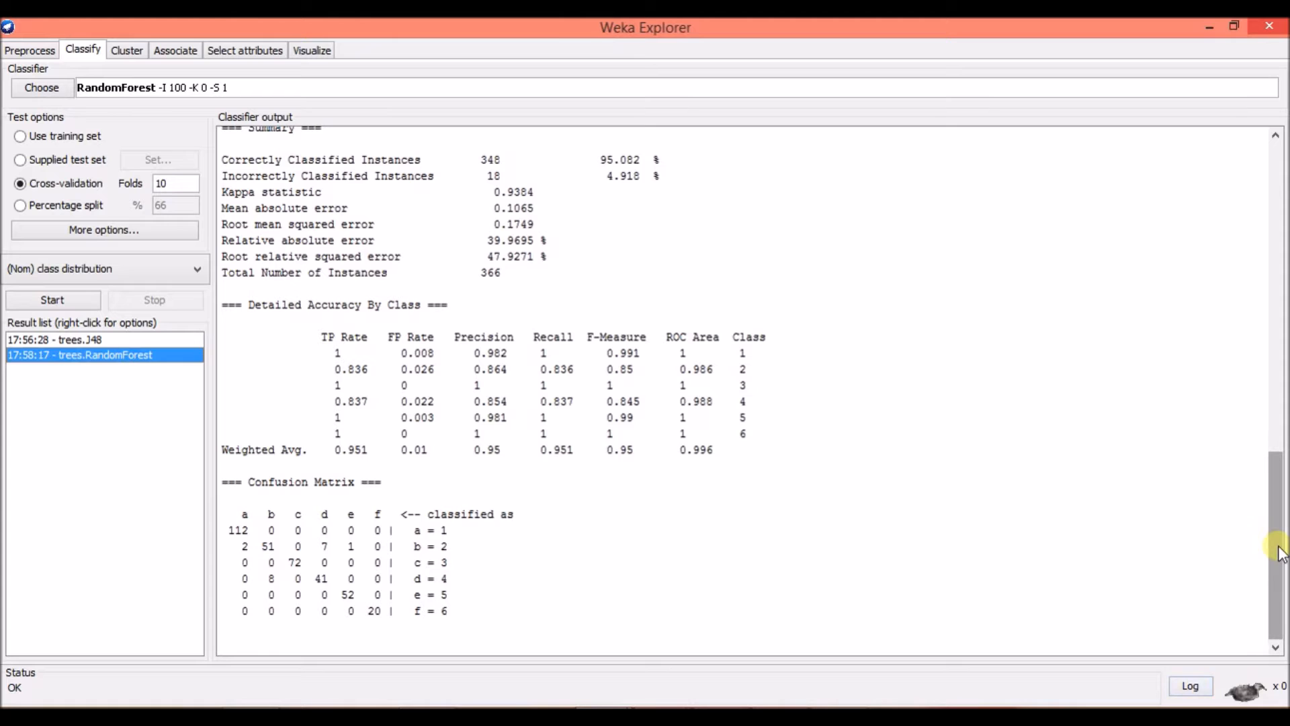
drag(1279, 550, 1272, 222)
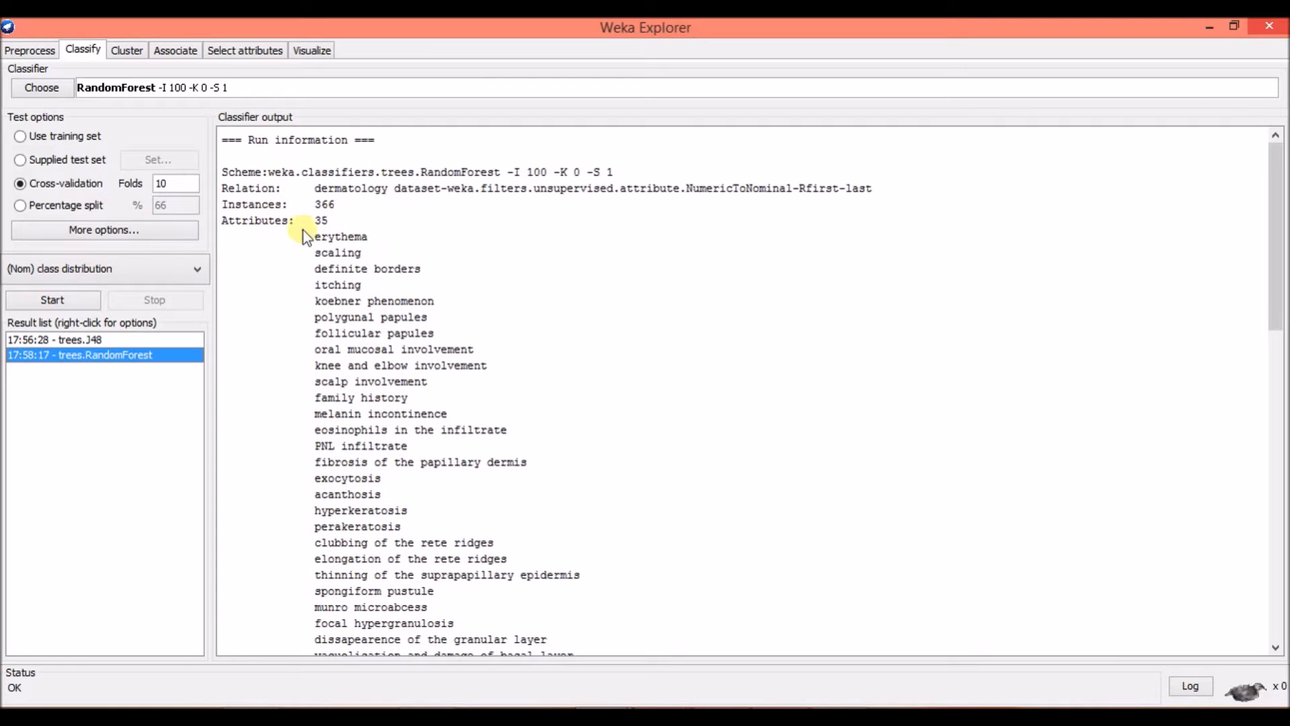
scroll(374, 452, down, 6)
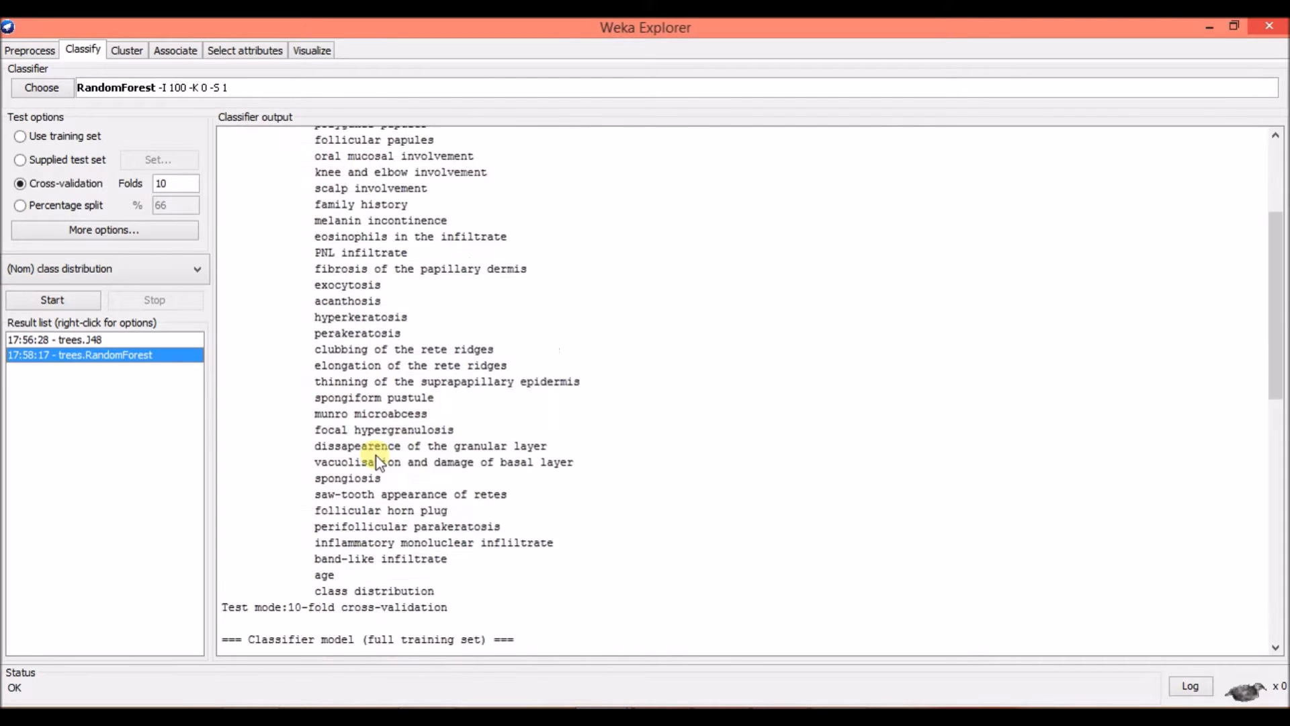
scroll(459, 388, down, 7)
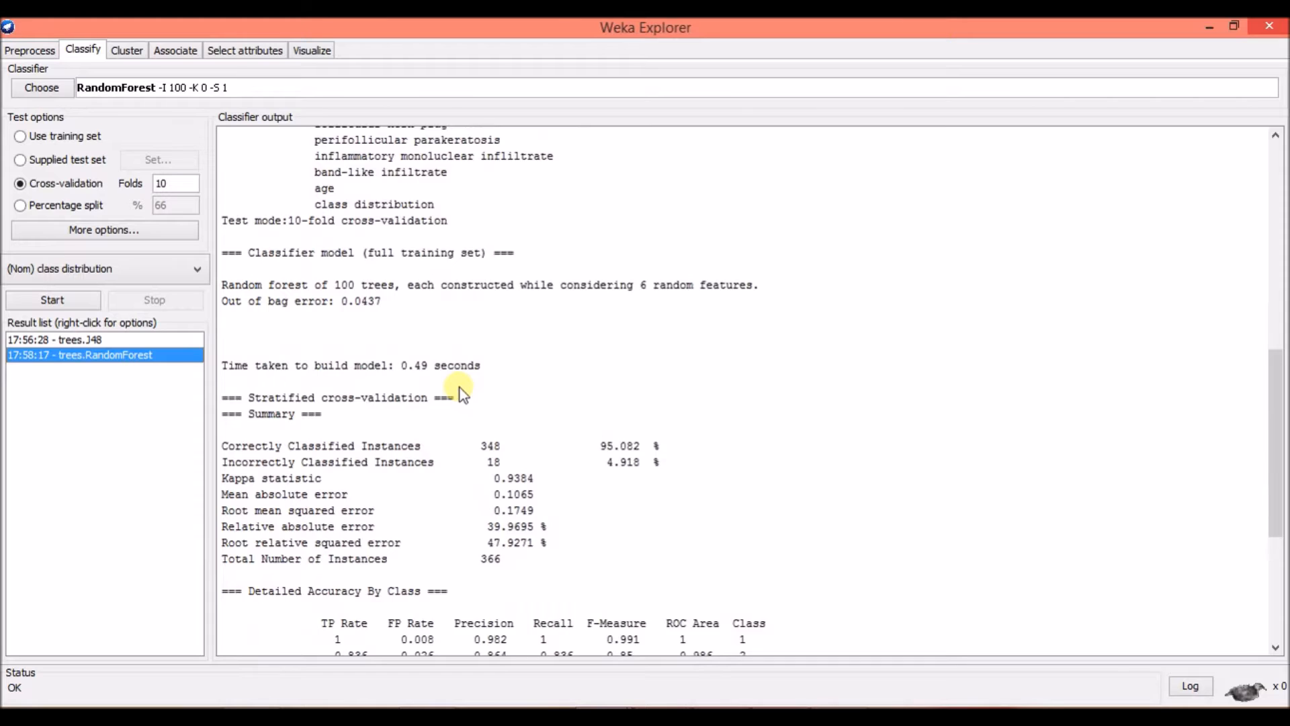
scroll(460, 388, down, 2)
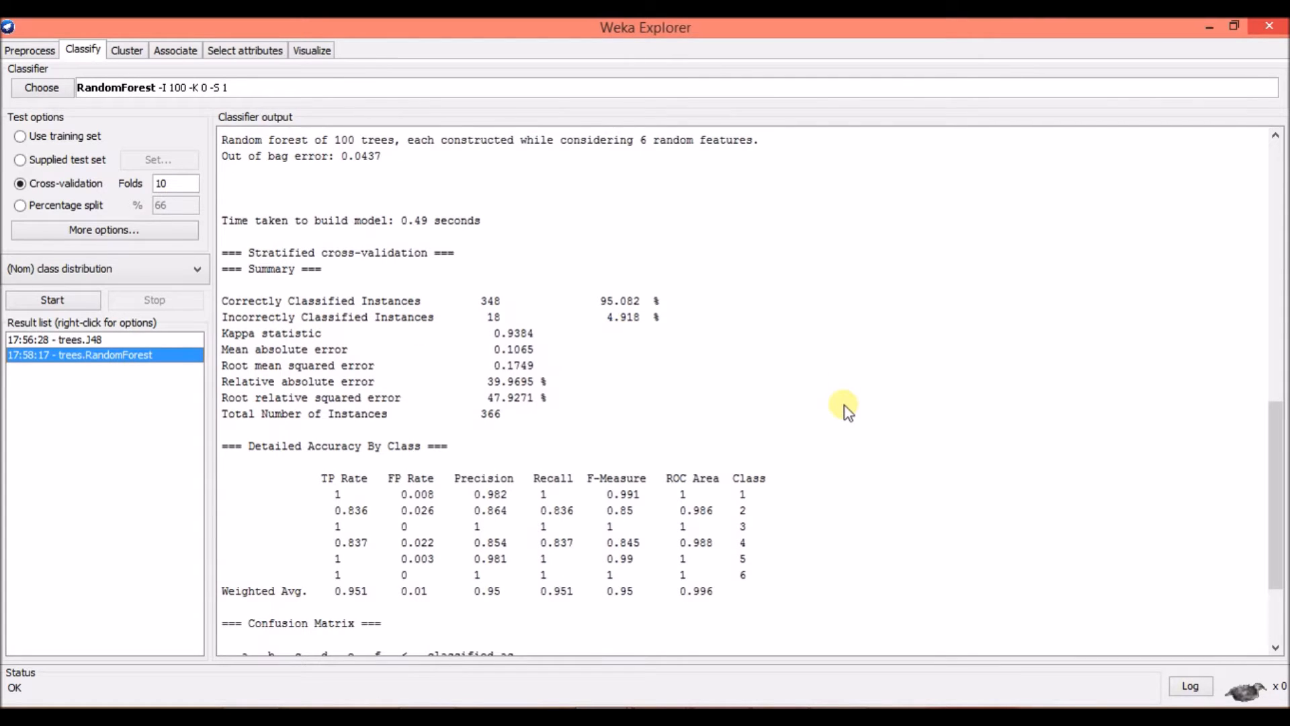
scroll(845, 406, down, 3)
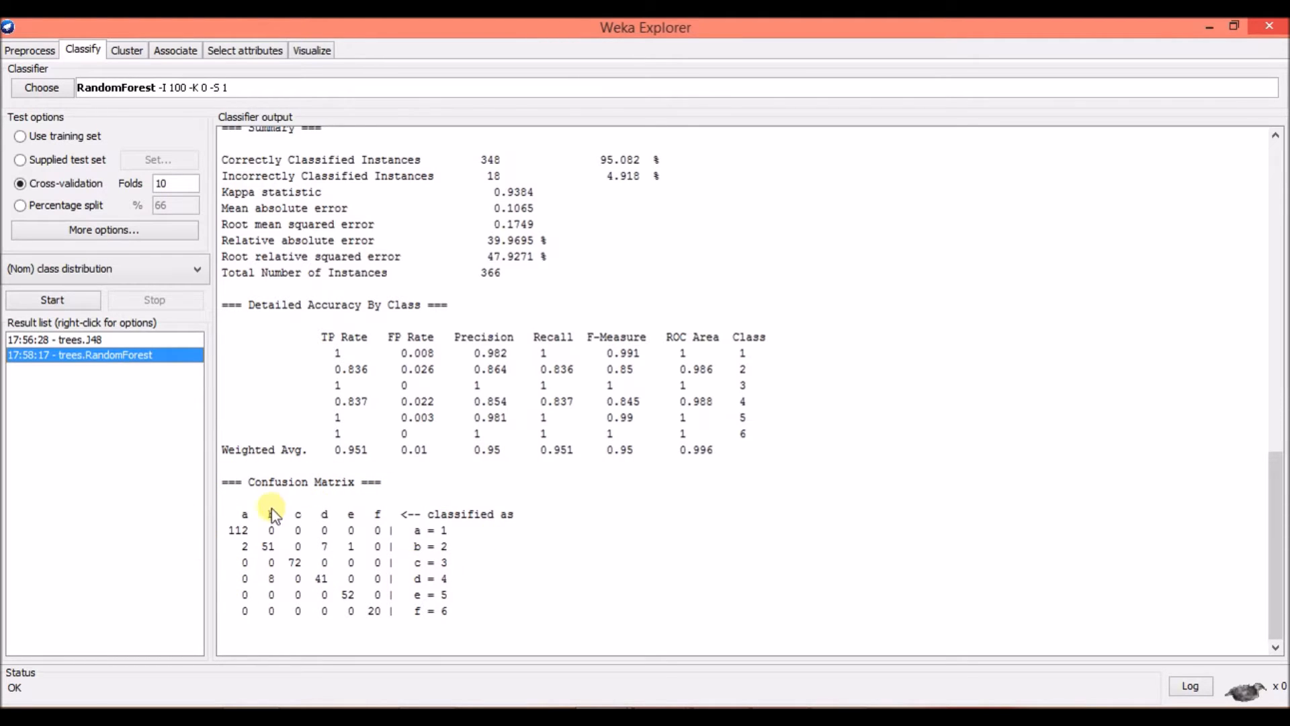
Visualize the RandomForest result's classifier errors in a maximized window and inspect the instance of class 2 predicted as class 5.
right_click(111, 358)
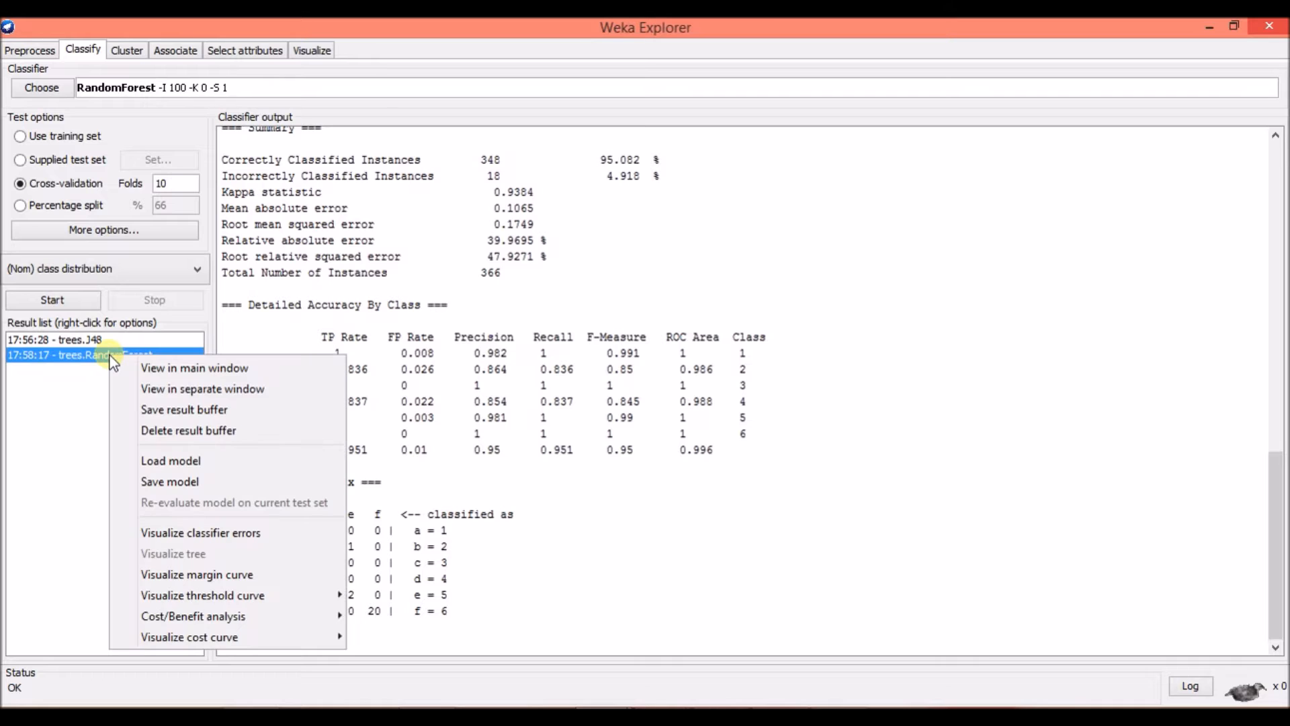
click(244, 535)
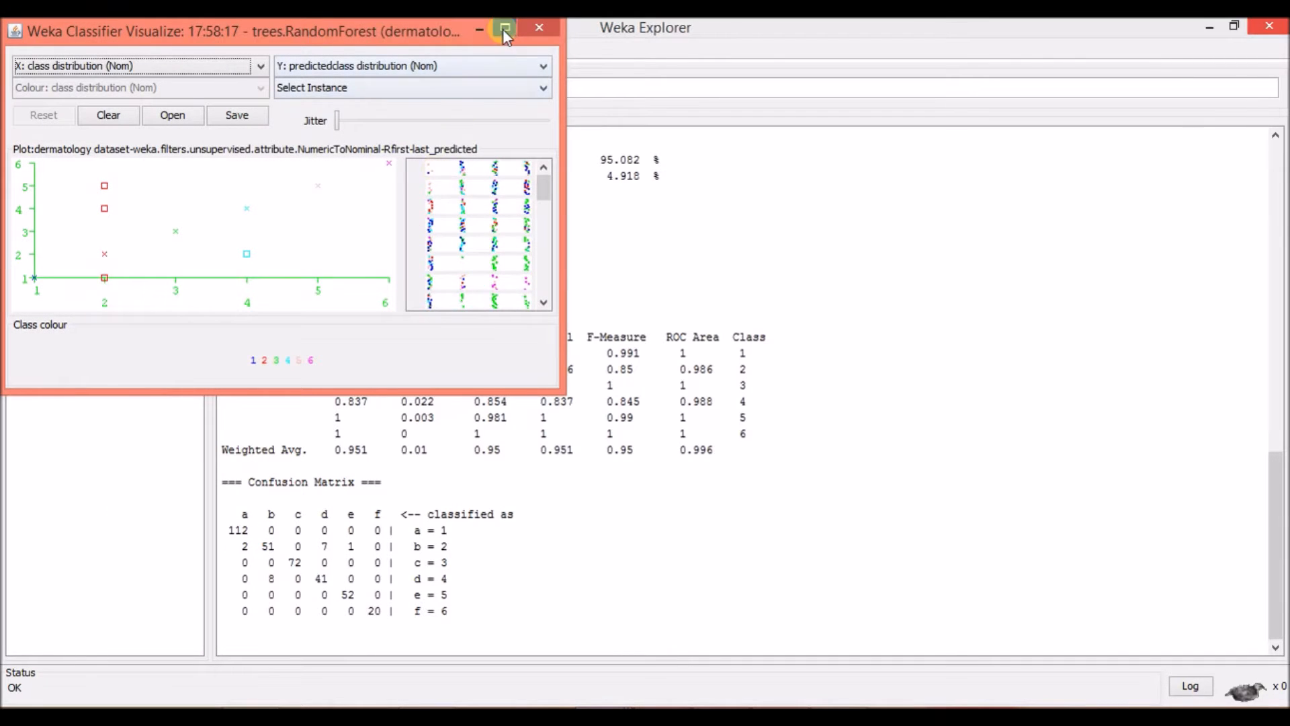
click(504, 29)
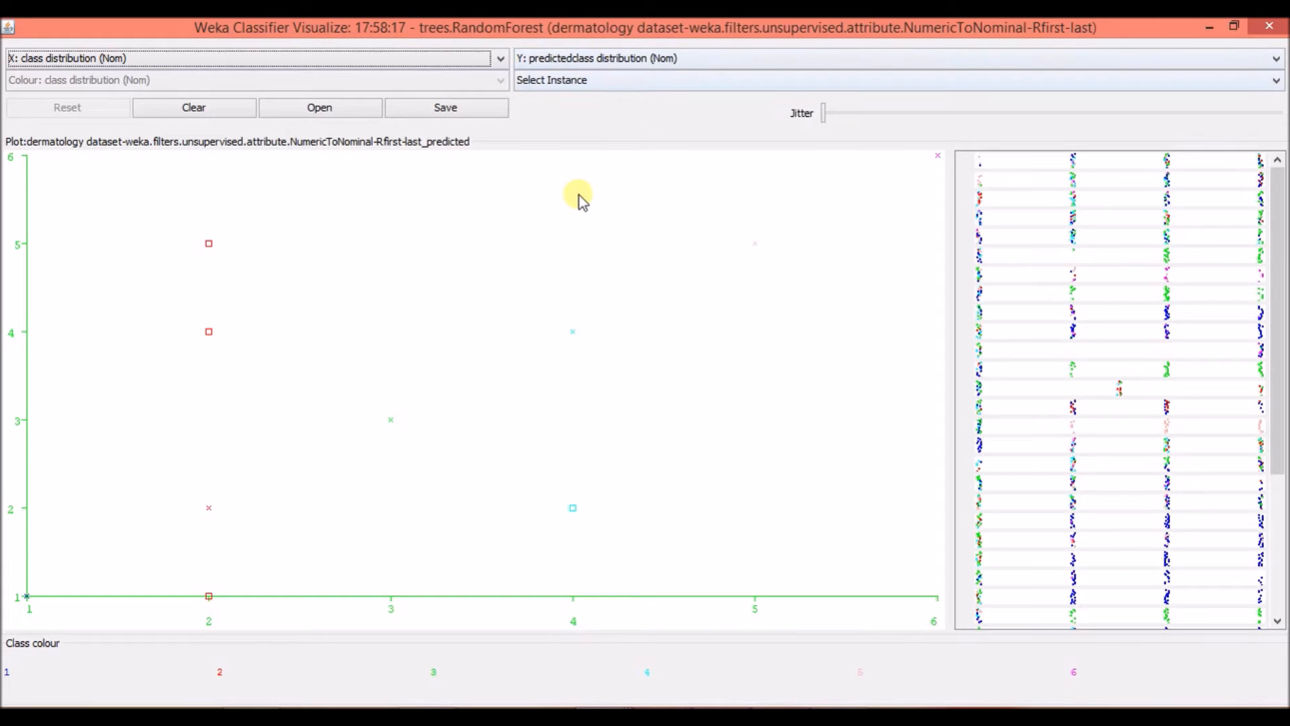
click(211, 246)
click(257, 27)
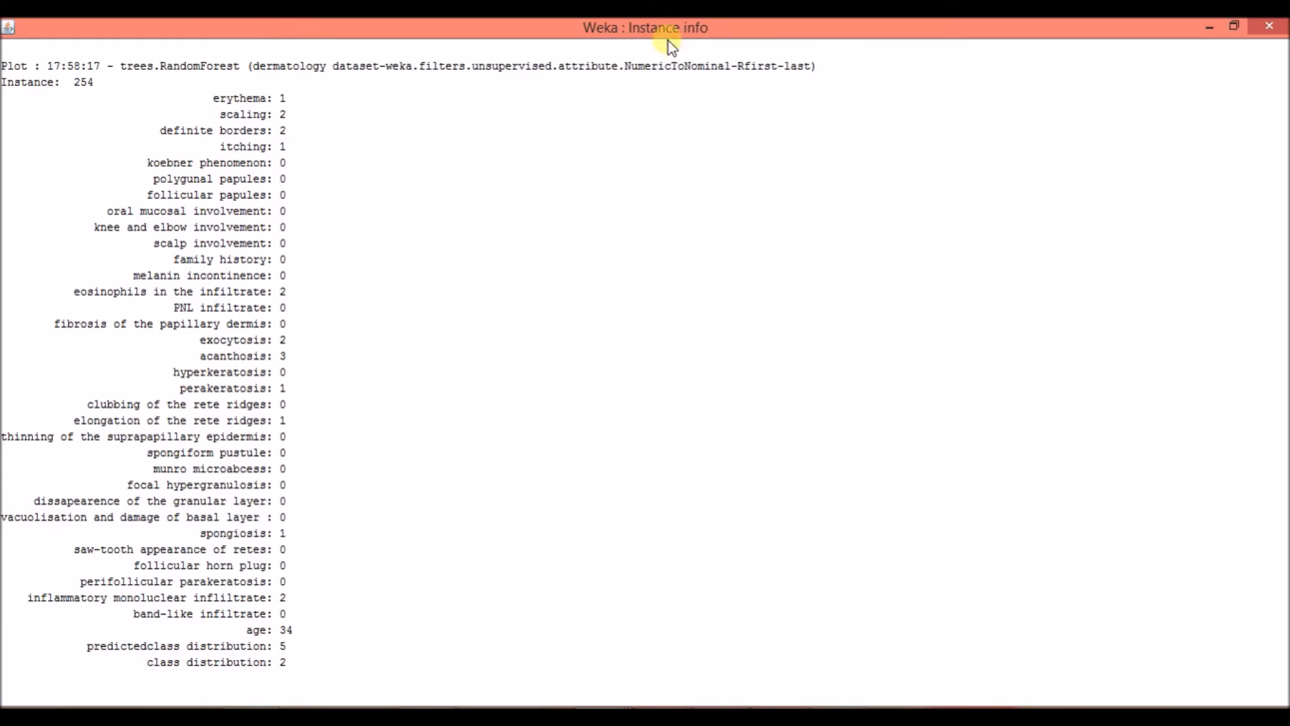
click(1269, 27)
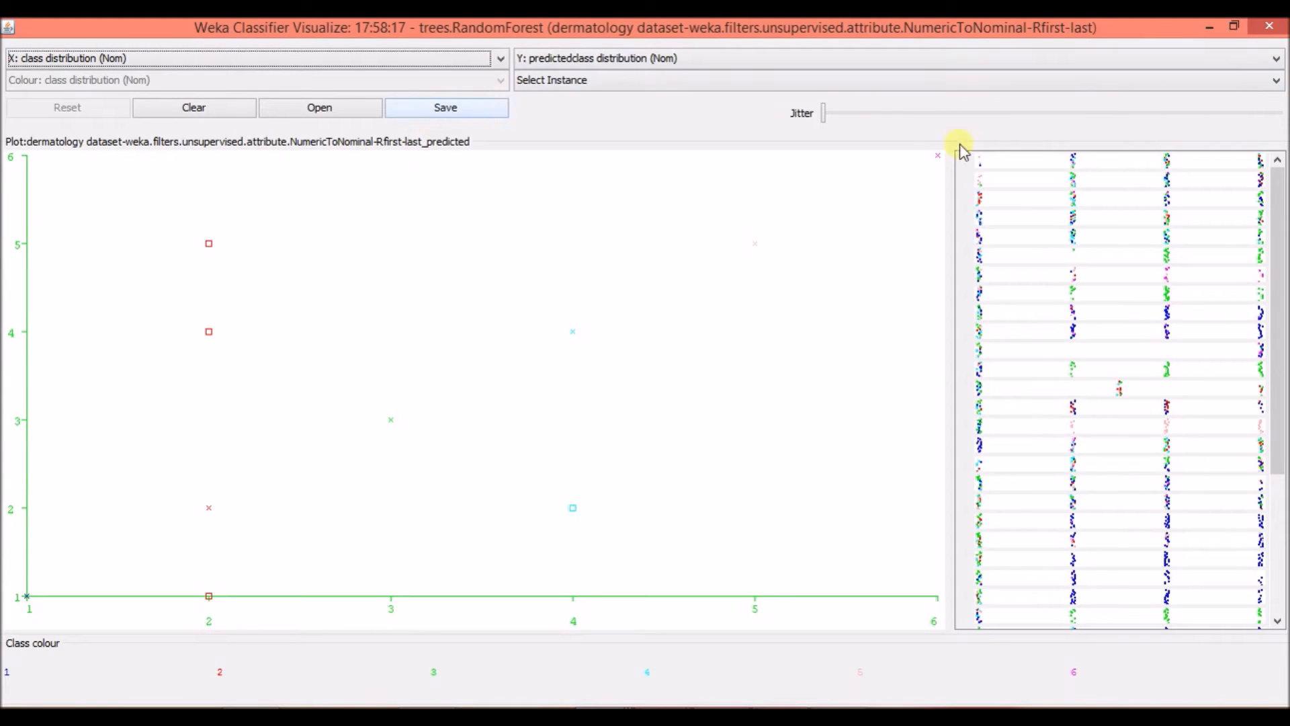
View the error plot's jitter control and save dialog without saving, and close the classifier error visualization.
mouse_move(824, 117)
mouse_down()
mouse_move(921, 124)
mouse_move(823, 126)
mouse_up()
click(453, 113)
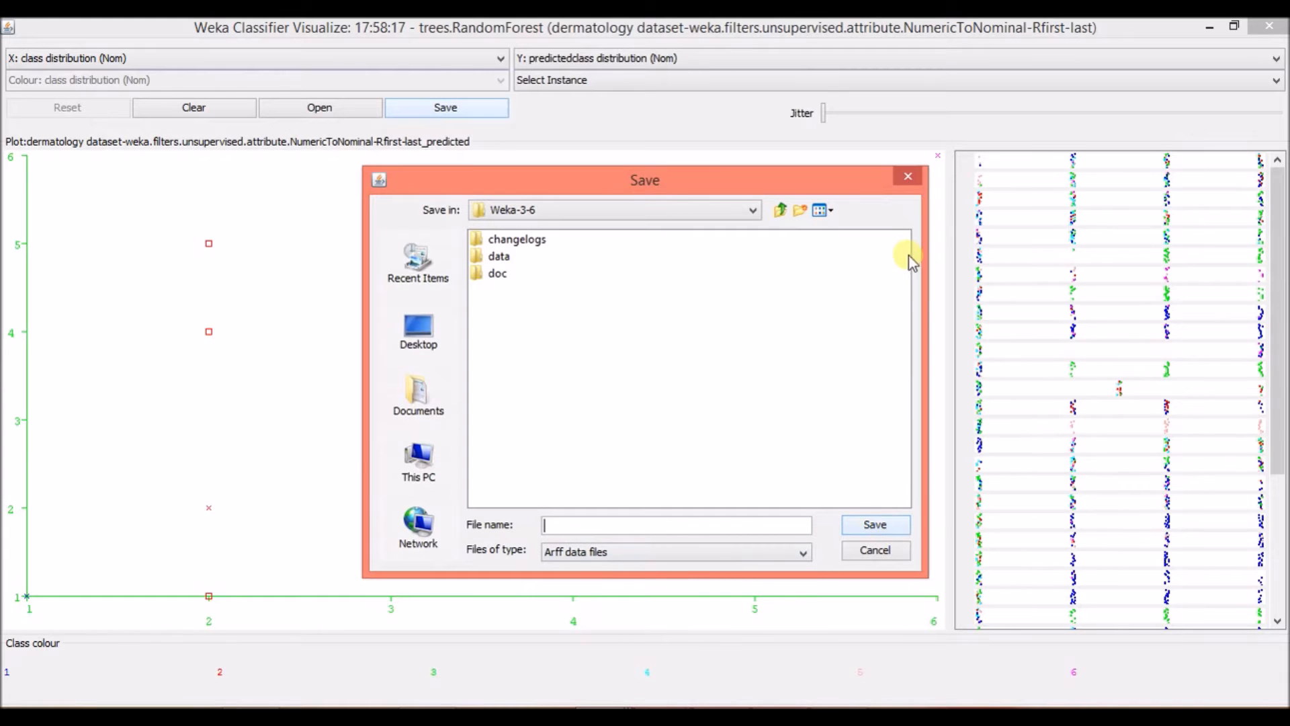
click(908, 178)
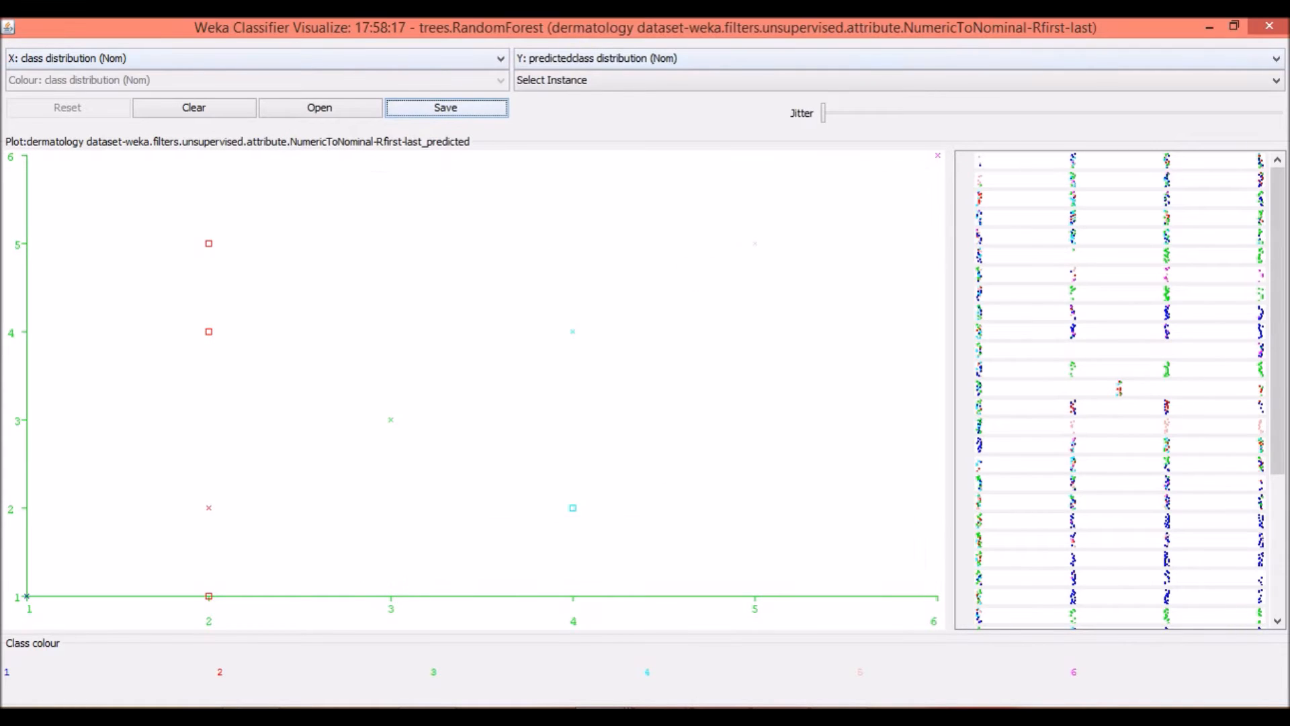
click(1268, 26)
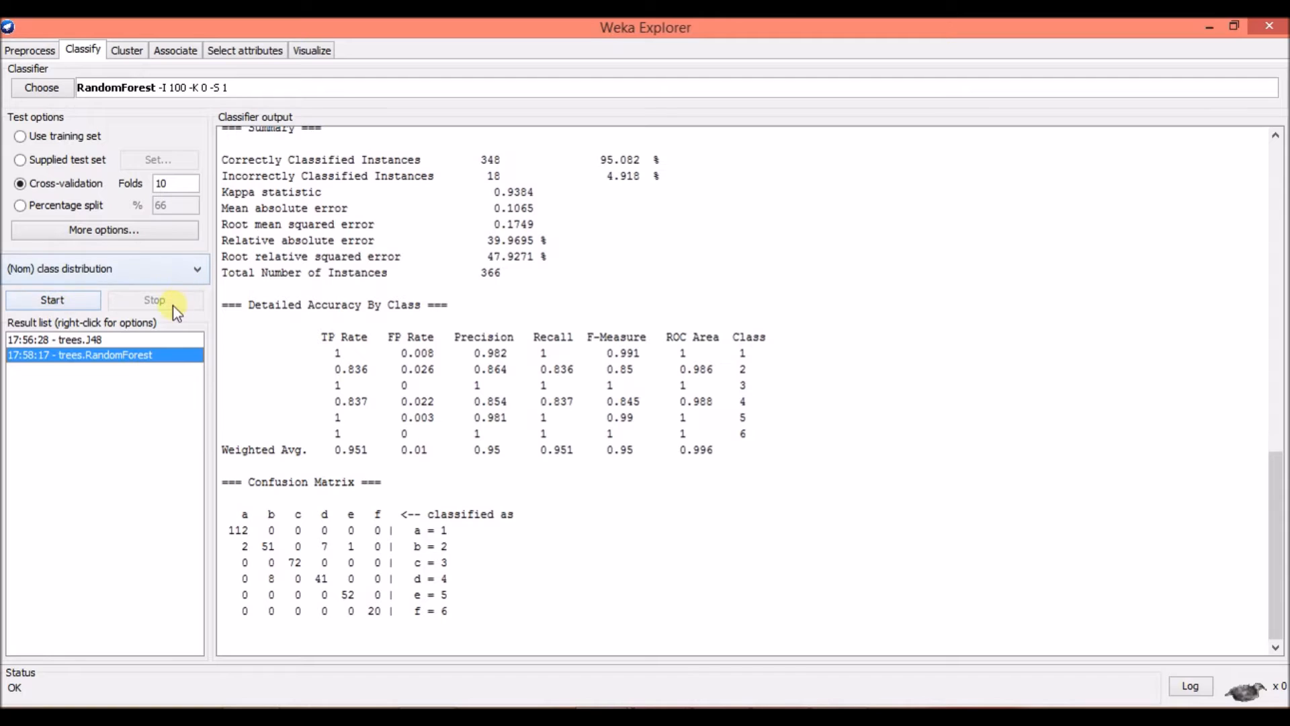
Classify the dermatology data with the NaiveBayes classifier from the bayes group, using 10-fold cross-validation.
click(67, 87)
click(41, 225)
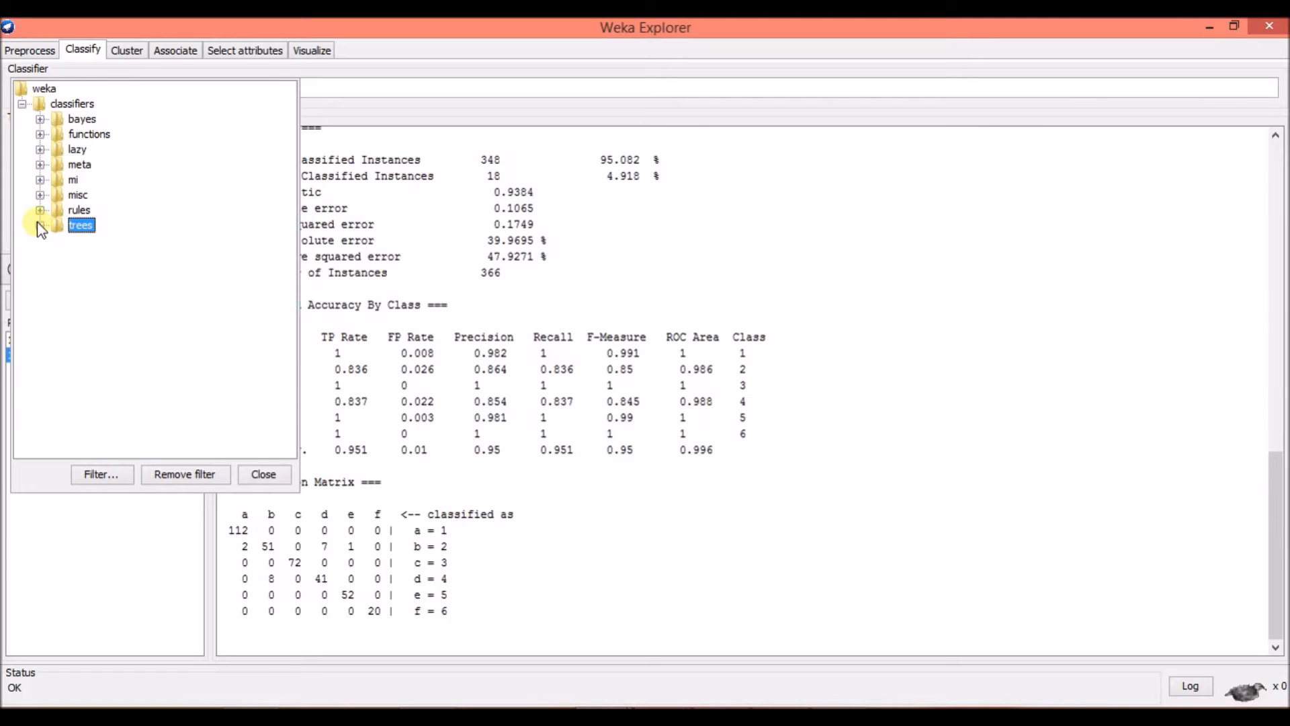
click(40, 119)
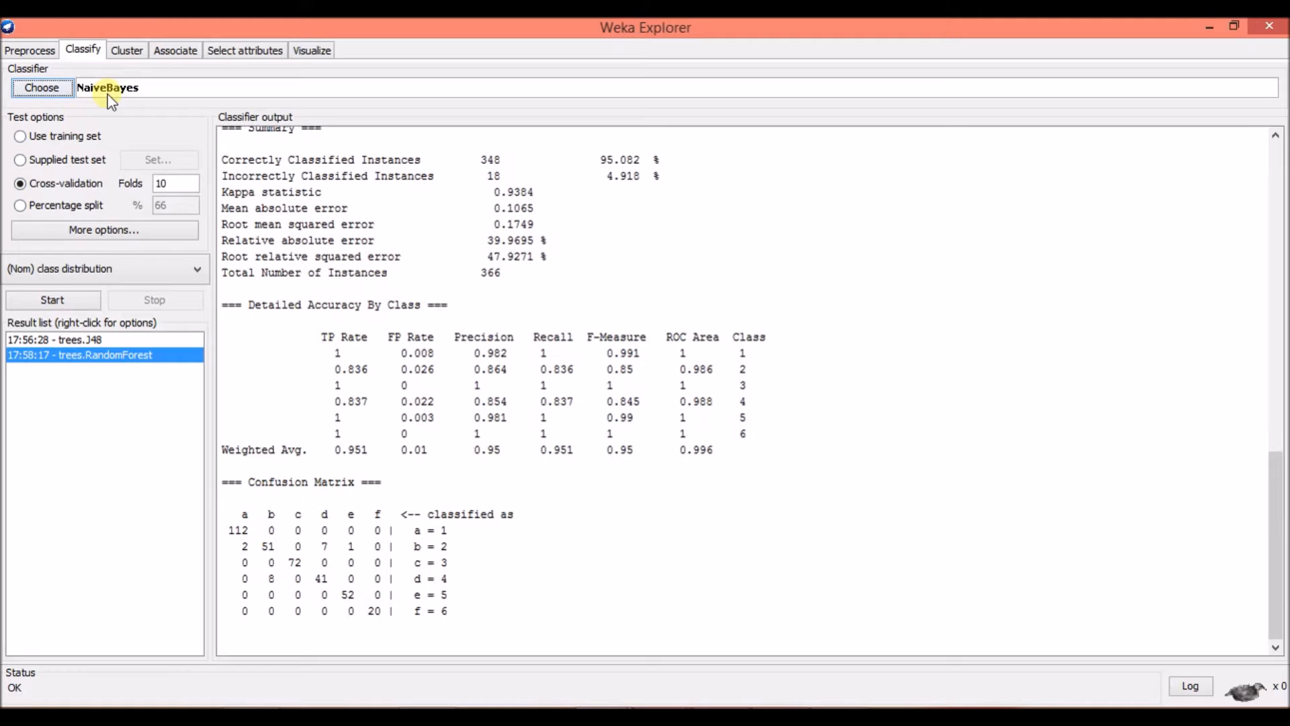
click(67, 301)
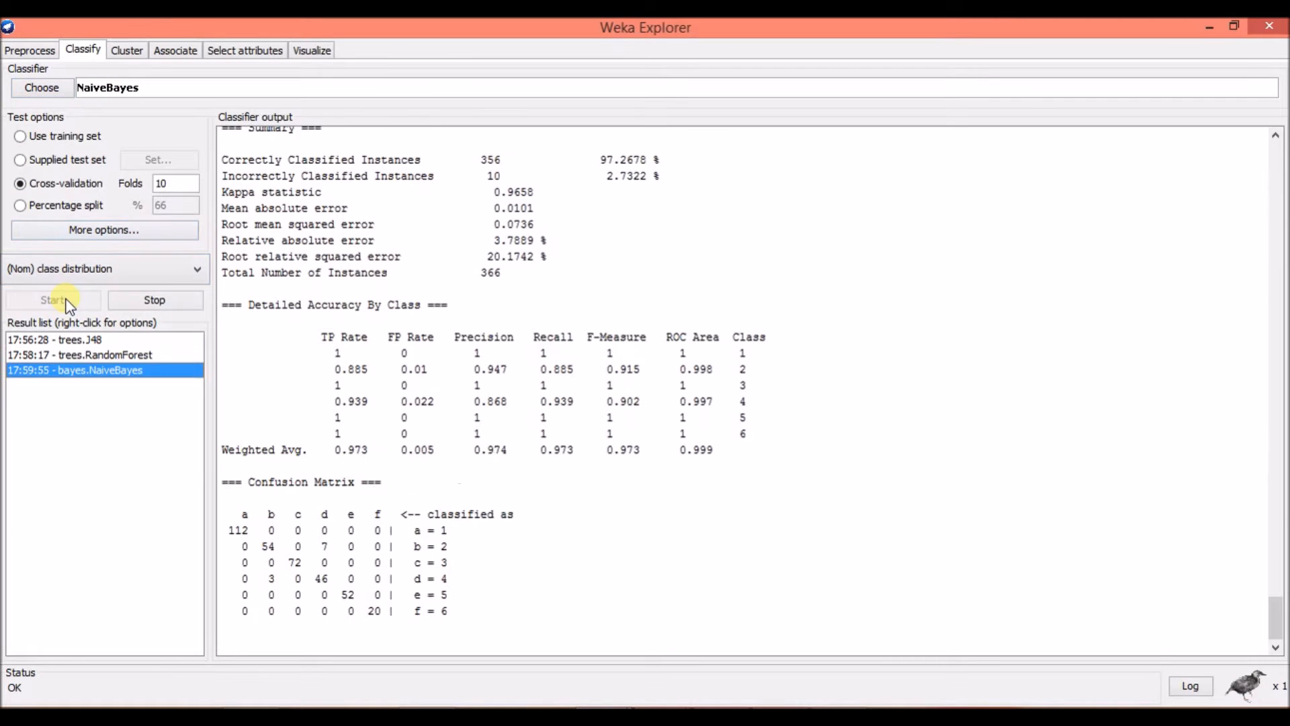
Examine the NaiveBayes output from run information through the per-attribute class counts, build time, cross-validation summary, accuracy by class and confusion matrix.
scroll(780, 465, up, 10)
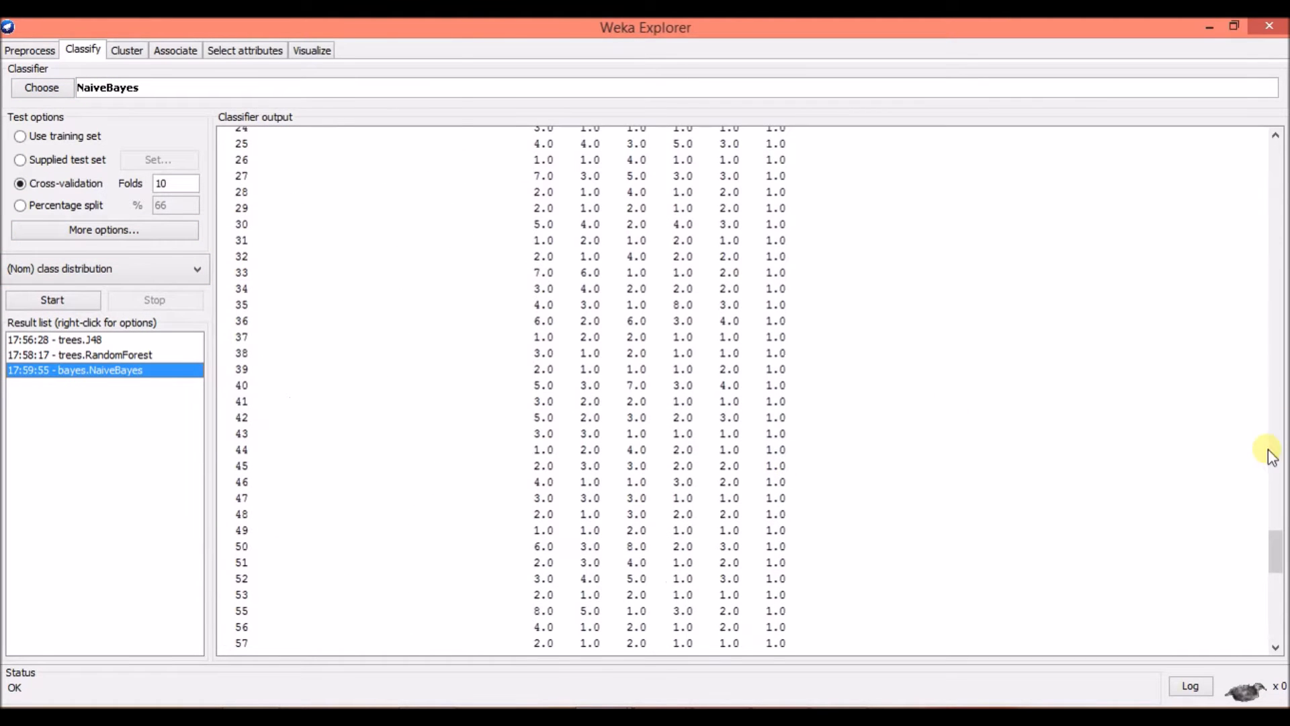
drag(1271, 549, 1276, 150)
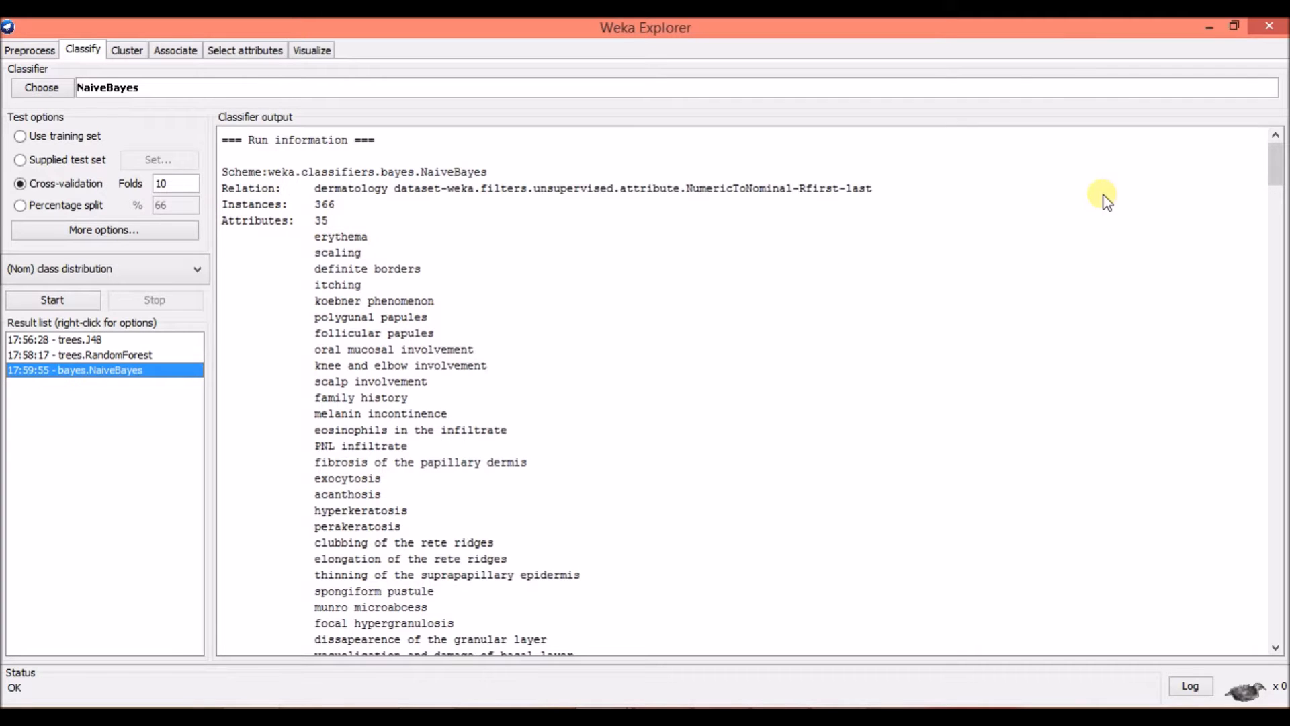
drag(1276, 164, 1281, 218)
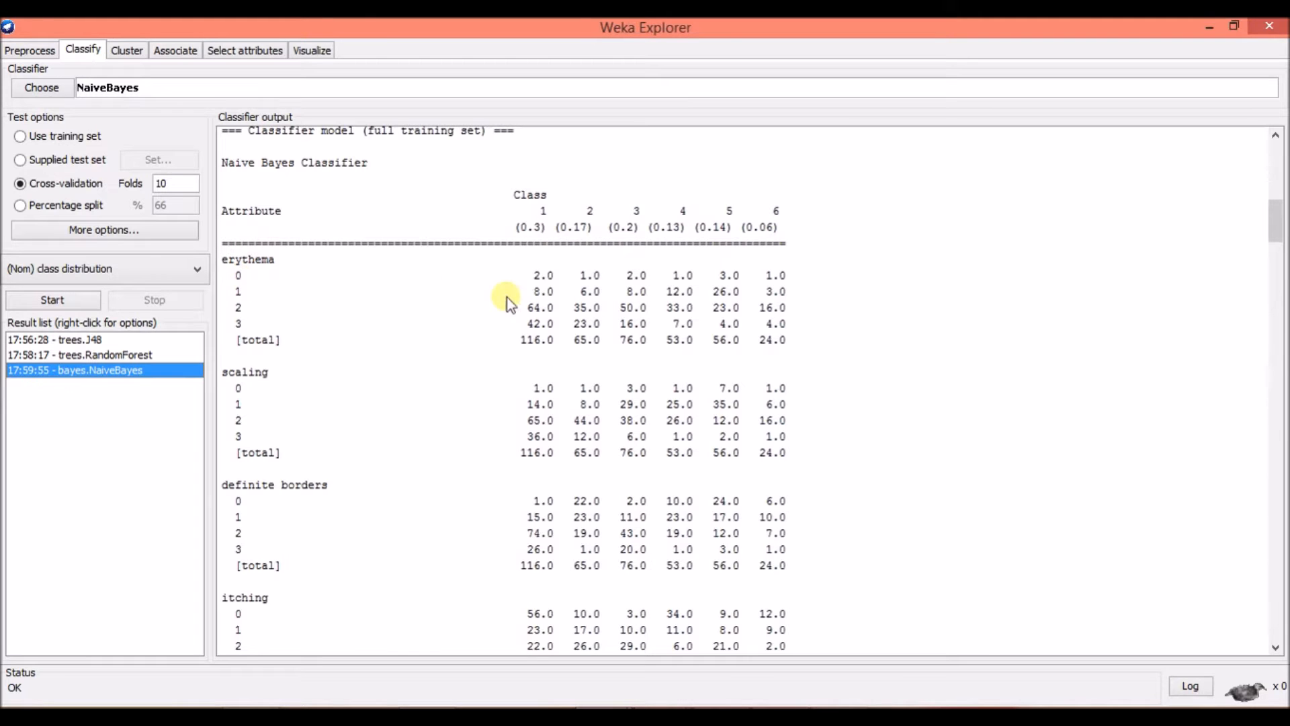
scroll(551, 370, down, 8)
scroll(550, 371, down, 10)
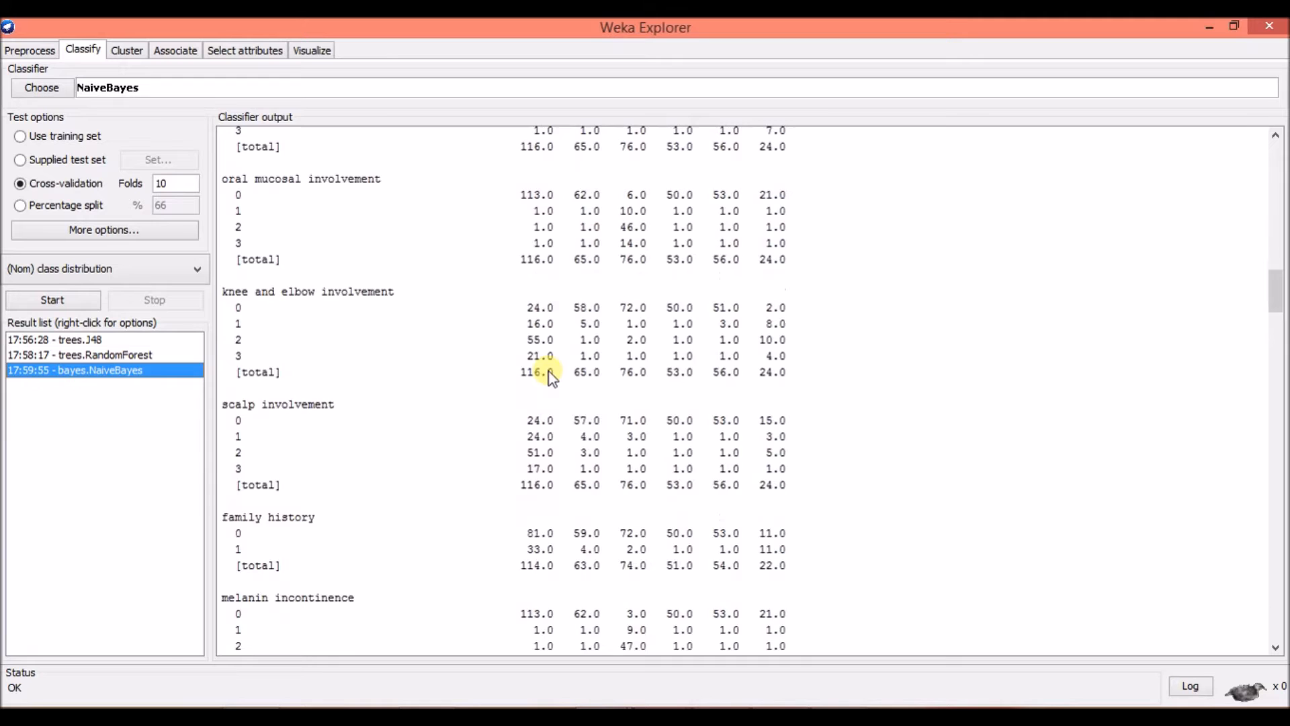
scroll(550, 372, down, 6)
drag(1276, 302, 1279, 595)
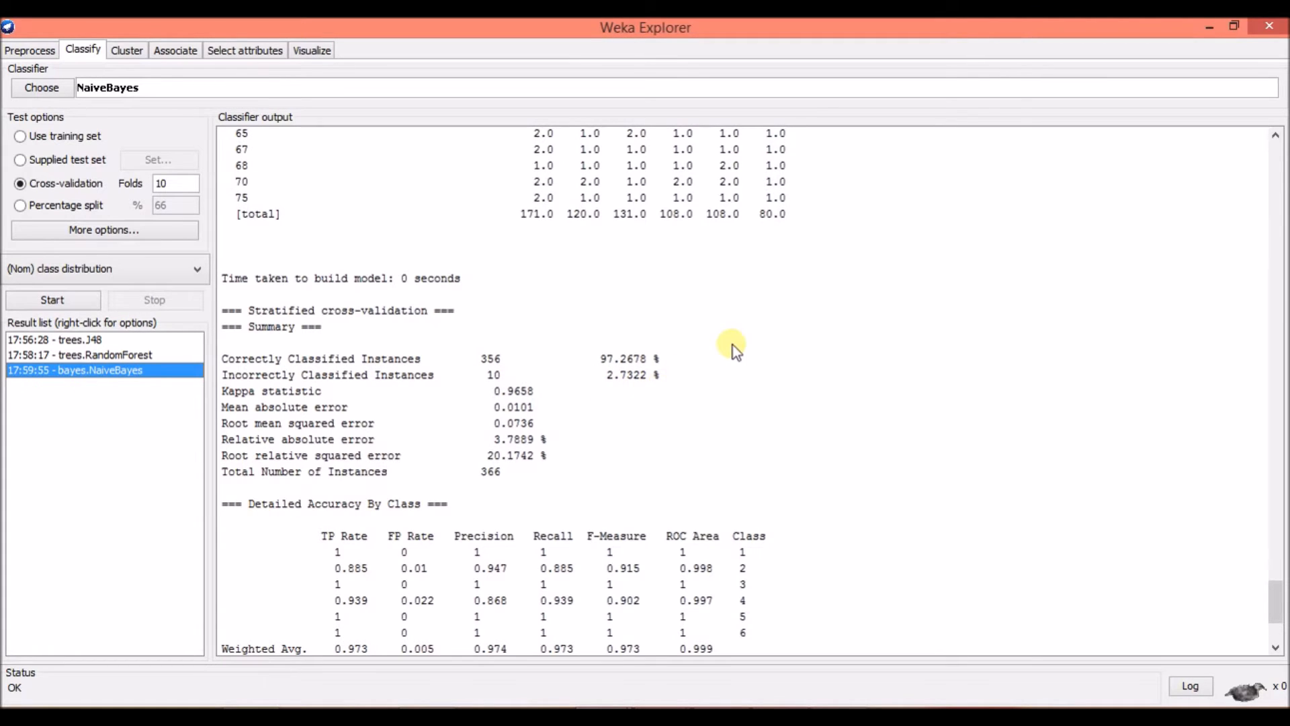
scroll(734, 341, down, 4)
scroll(732, 342, down, 1)
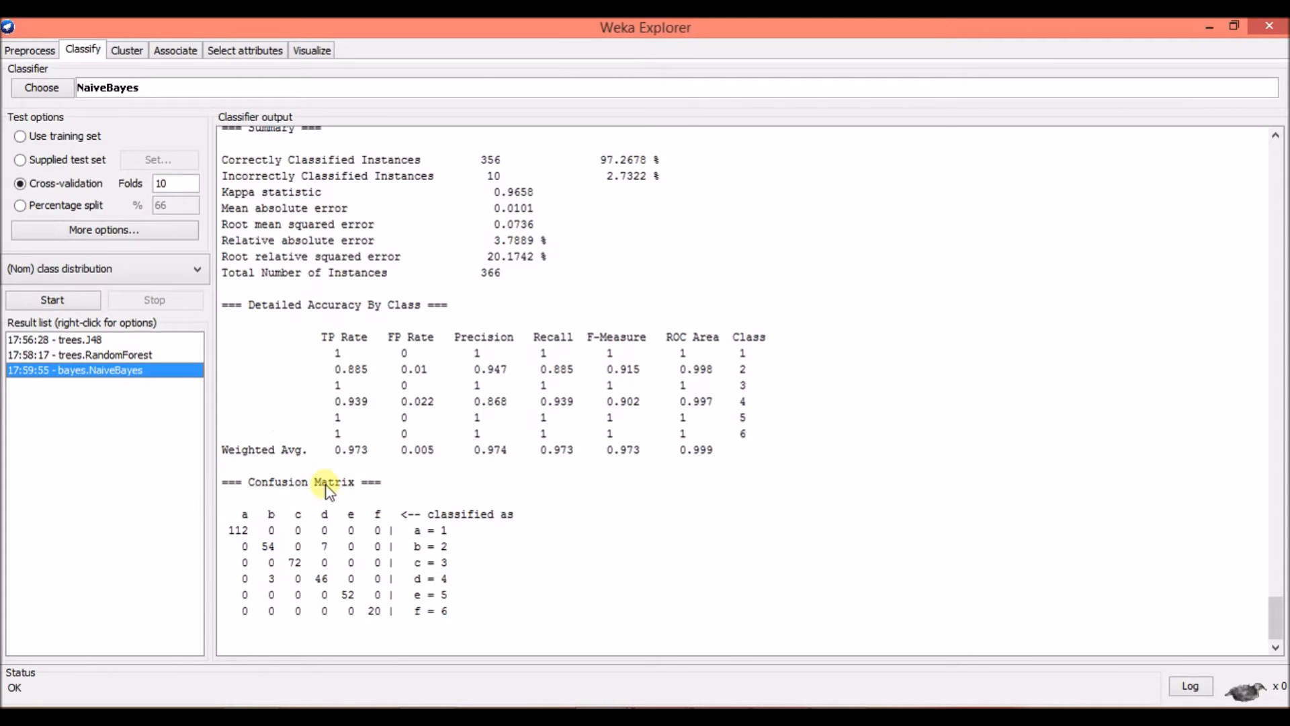
Compare the summaries and confusion matrices of the J48, RandomForest and NaiveBayes results one after another.
click(97, 341)
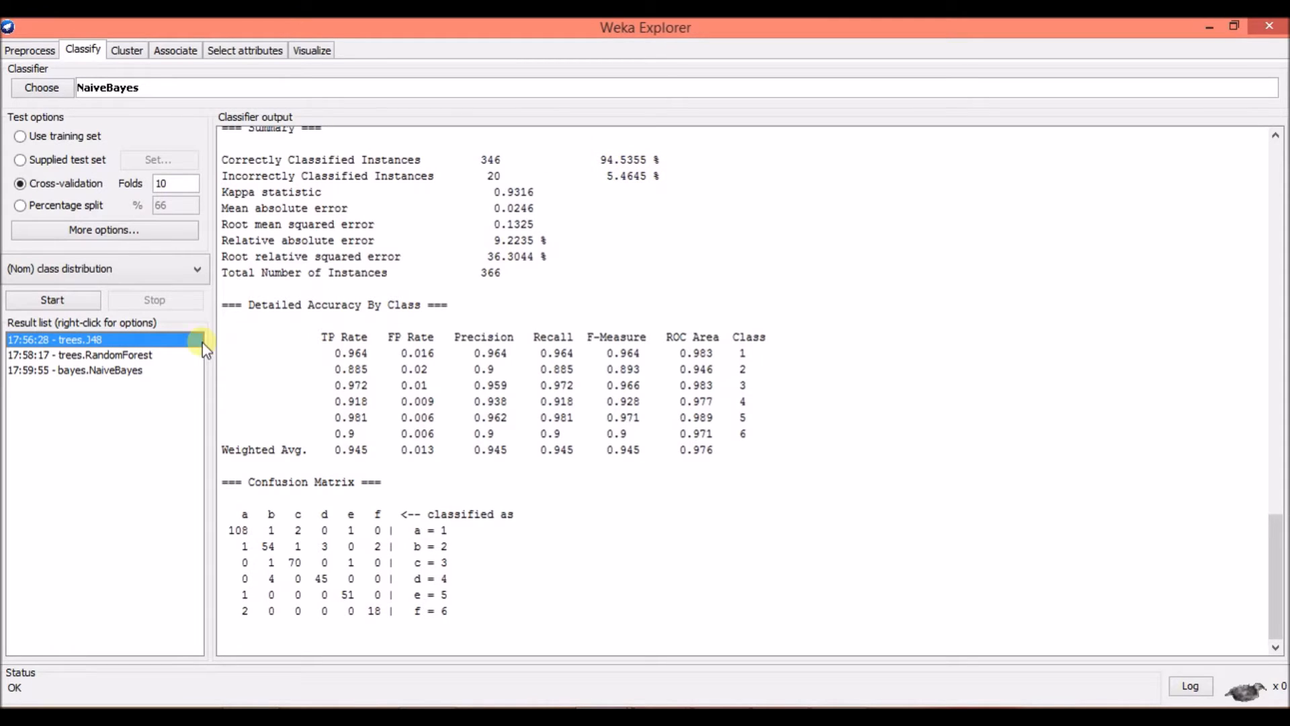
click(146, 356)
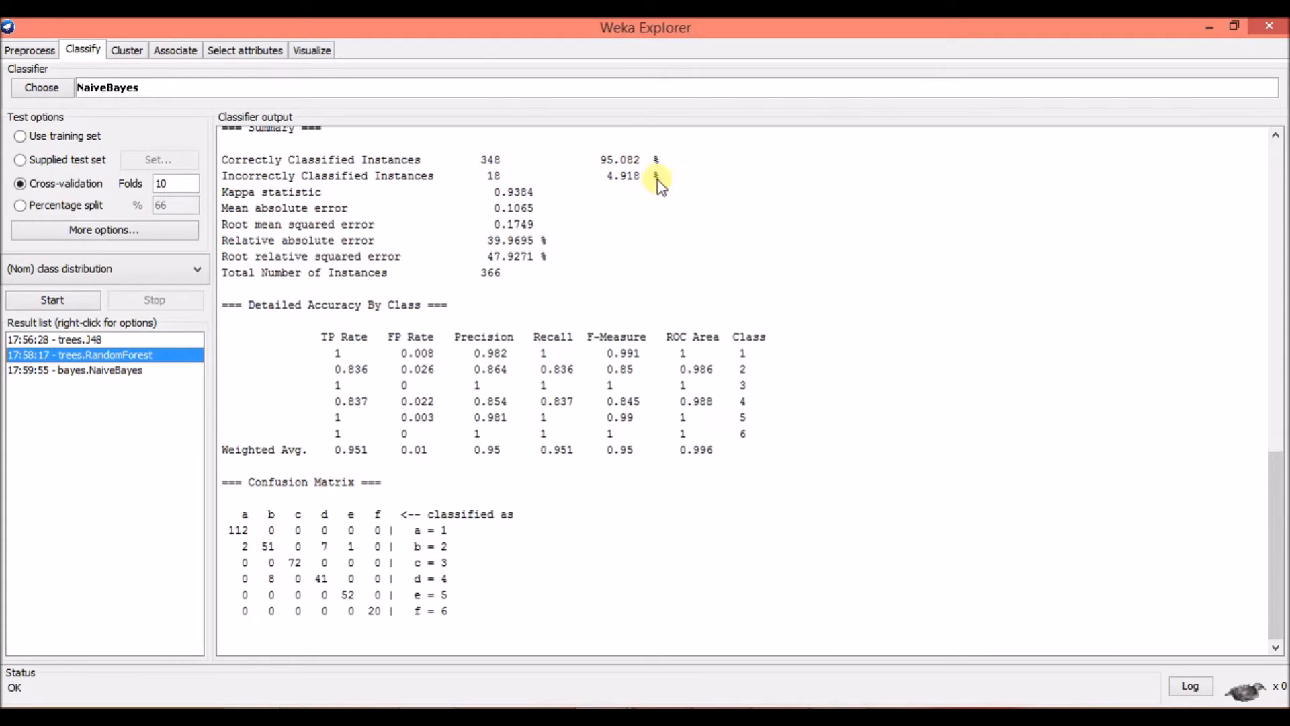
click(131, 372)
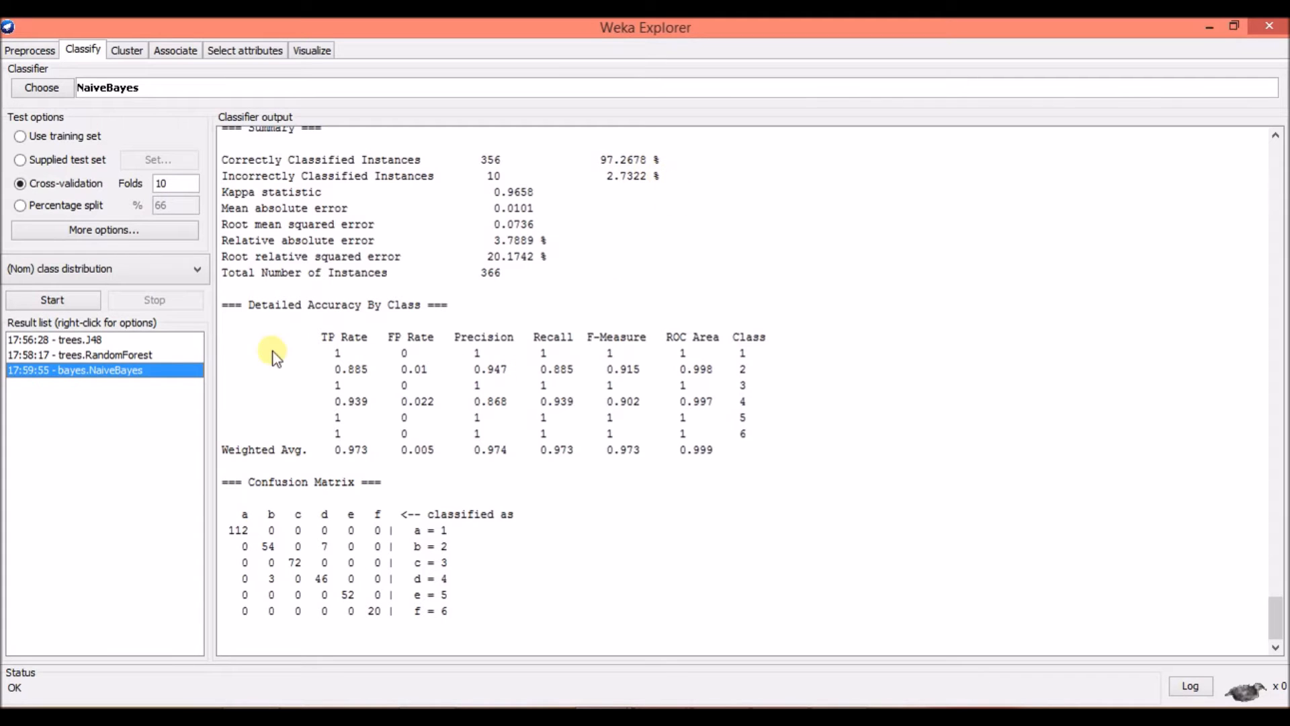
Switch to data mining draft.pptx in PowerPoint and show slide 6, the comparison of J48, RandomForest and NaiveBayes results, as a slide show.
mouse_move(720, 706)
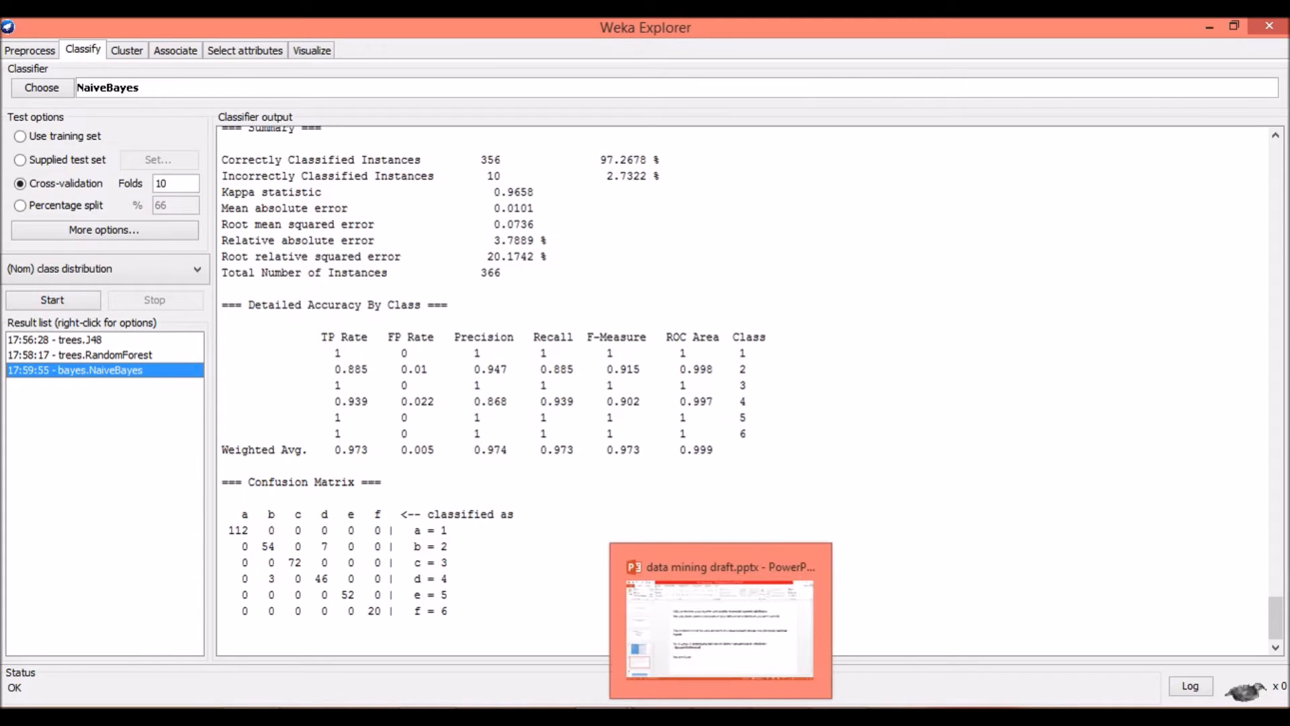
click(655, 703)
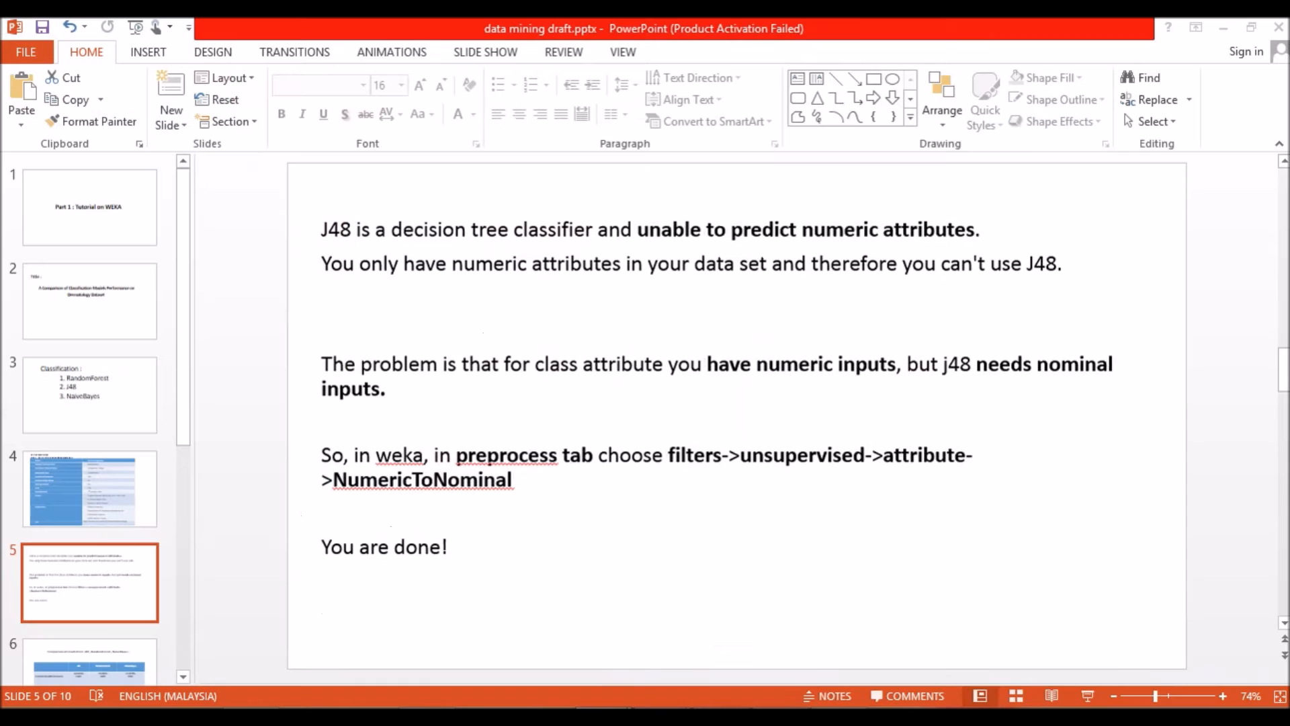
drag(184, 424, 189, 510)
key(Up)
click(99, 608)
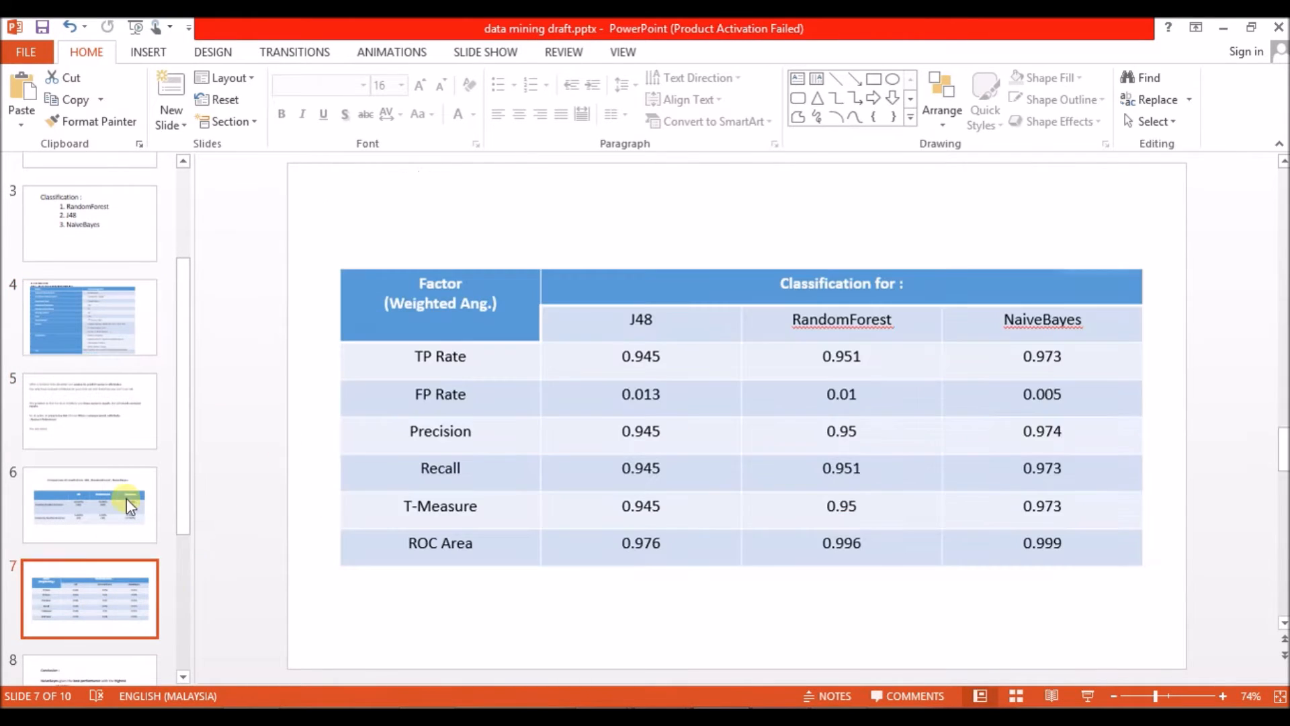
click(123, 504)
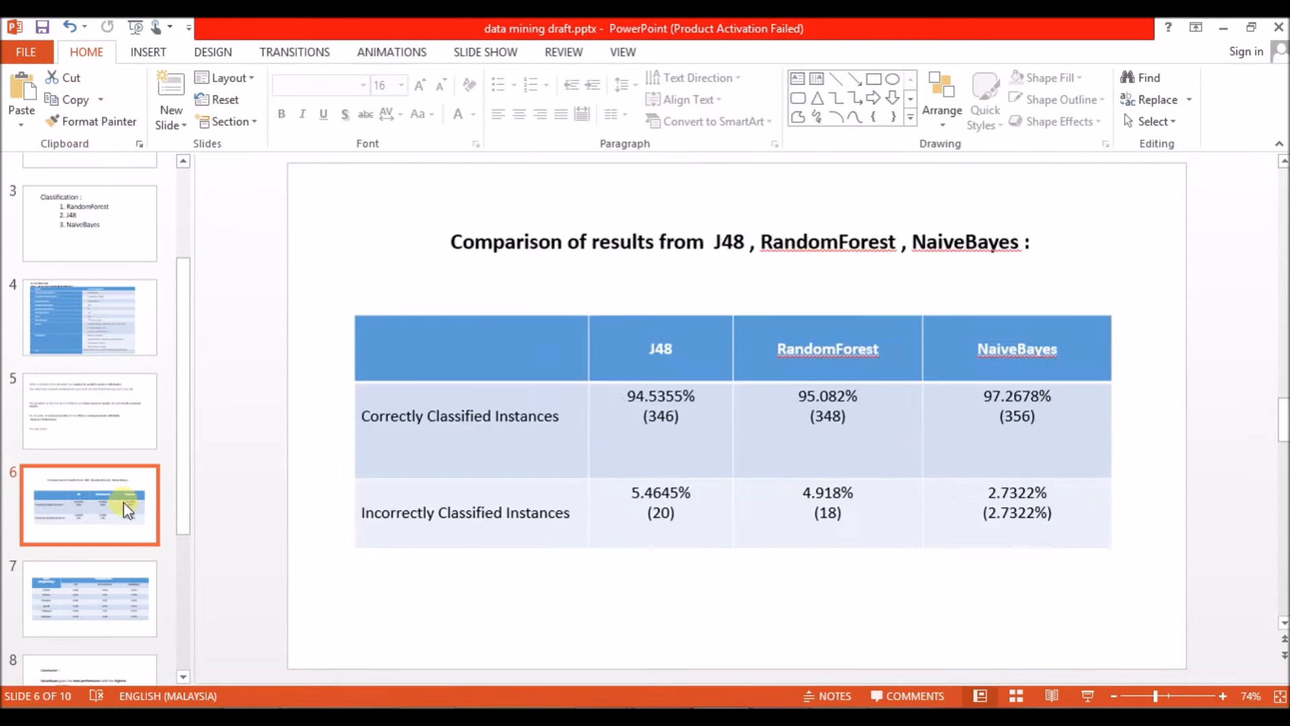
click(1088, 695)
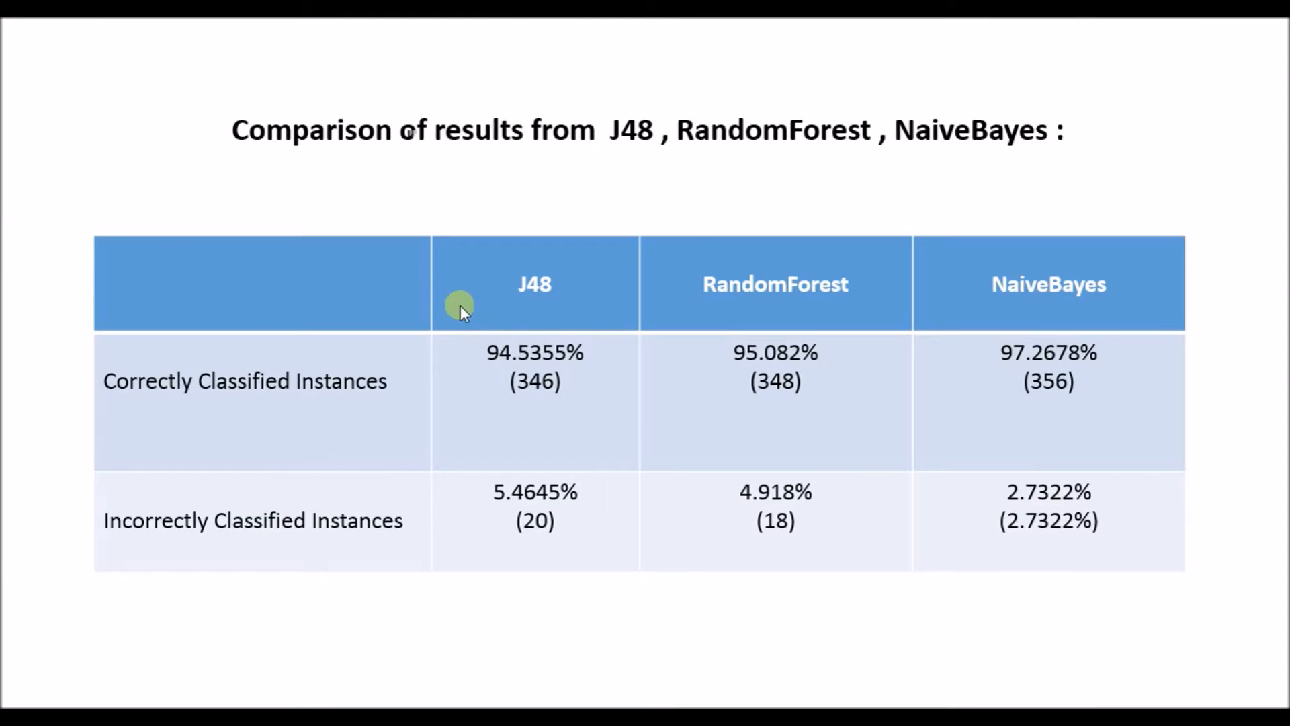
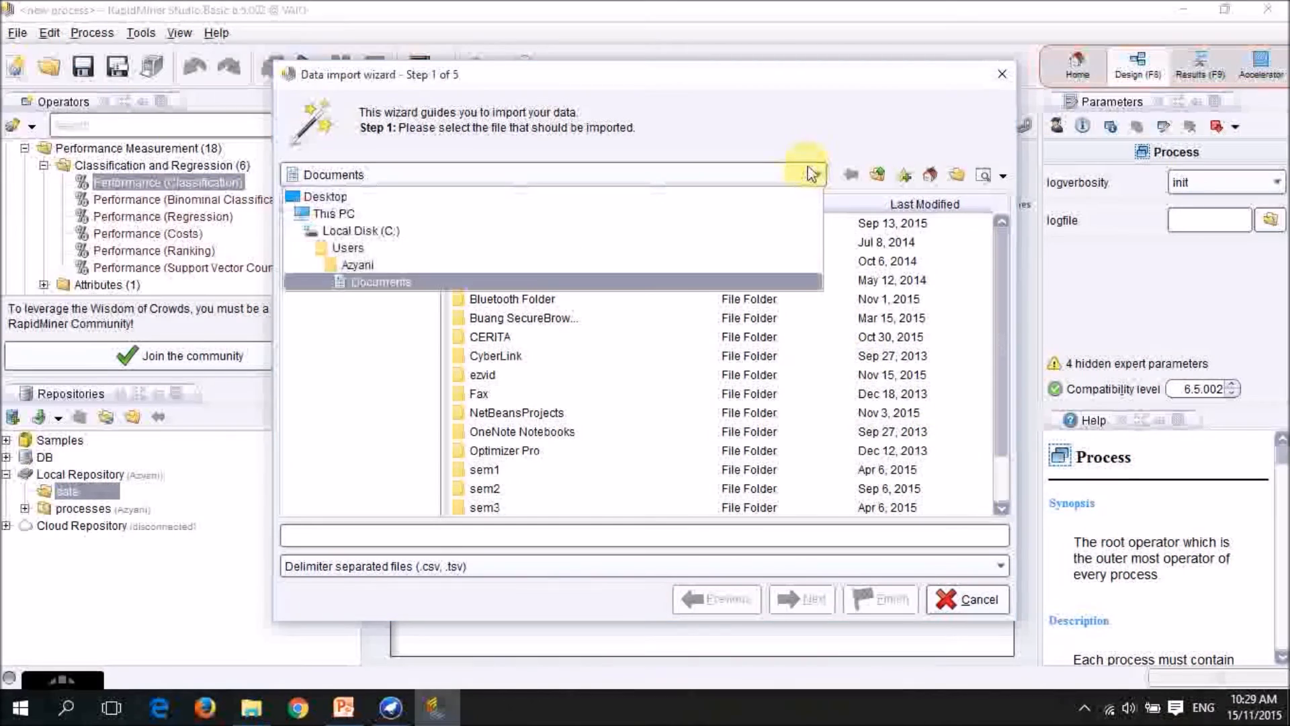
Choose dermatology dataset.csv from the SSK4604 DATA MINING folder on the Desktop as the file to import.
click(790, 194)
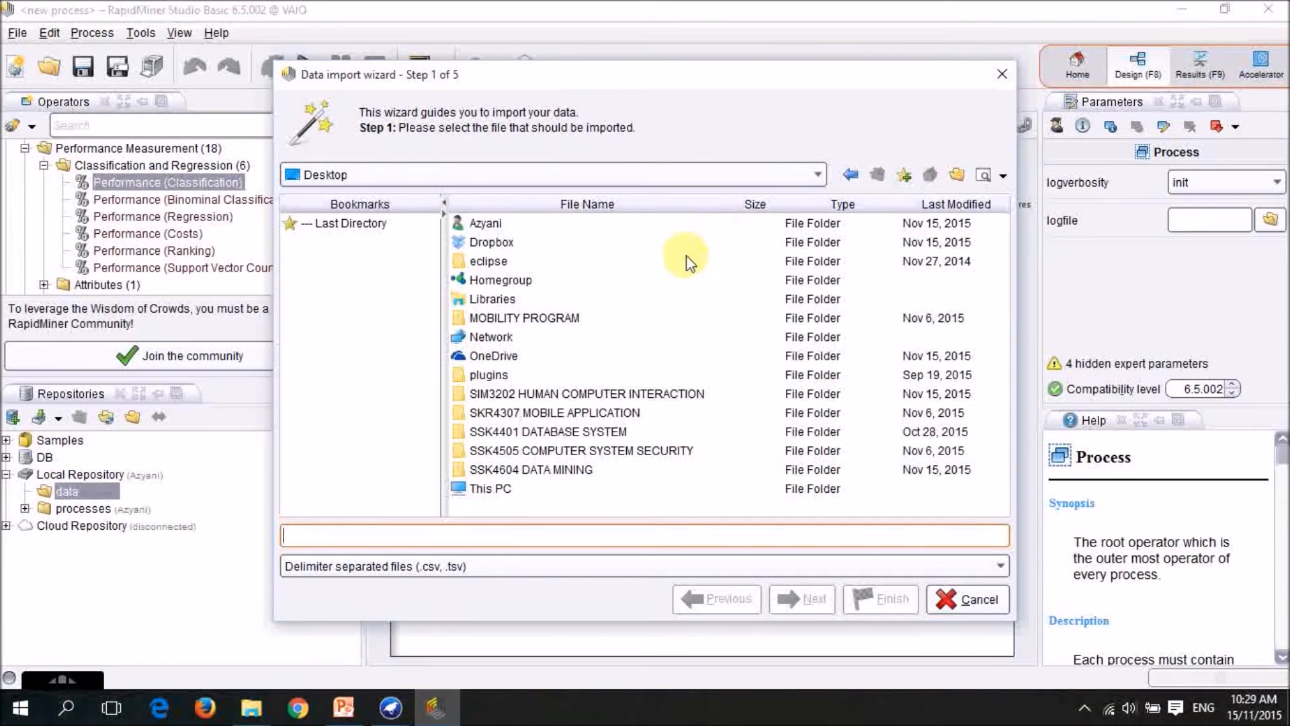
double_click(479, 470)
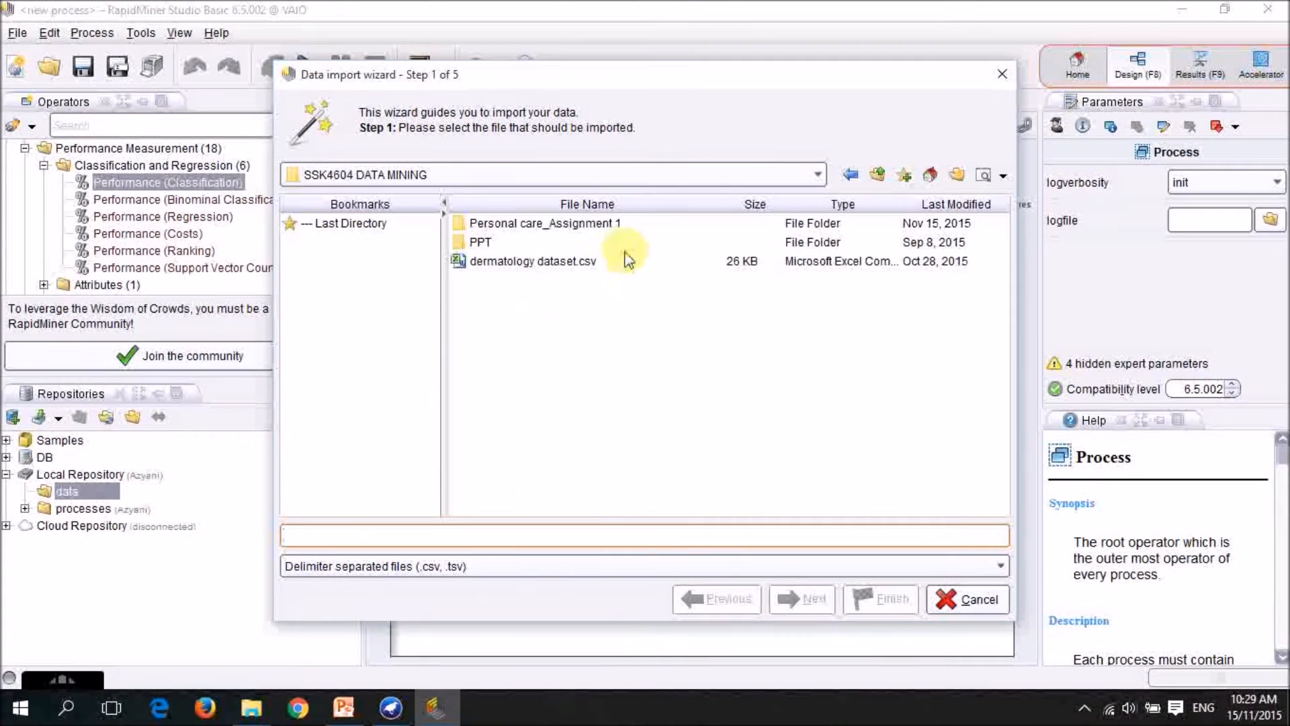
click(583, 263)
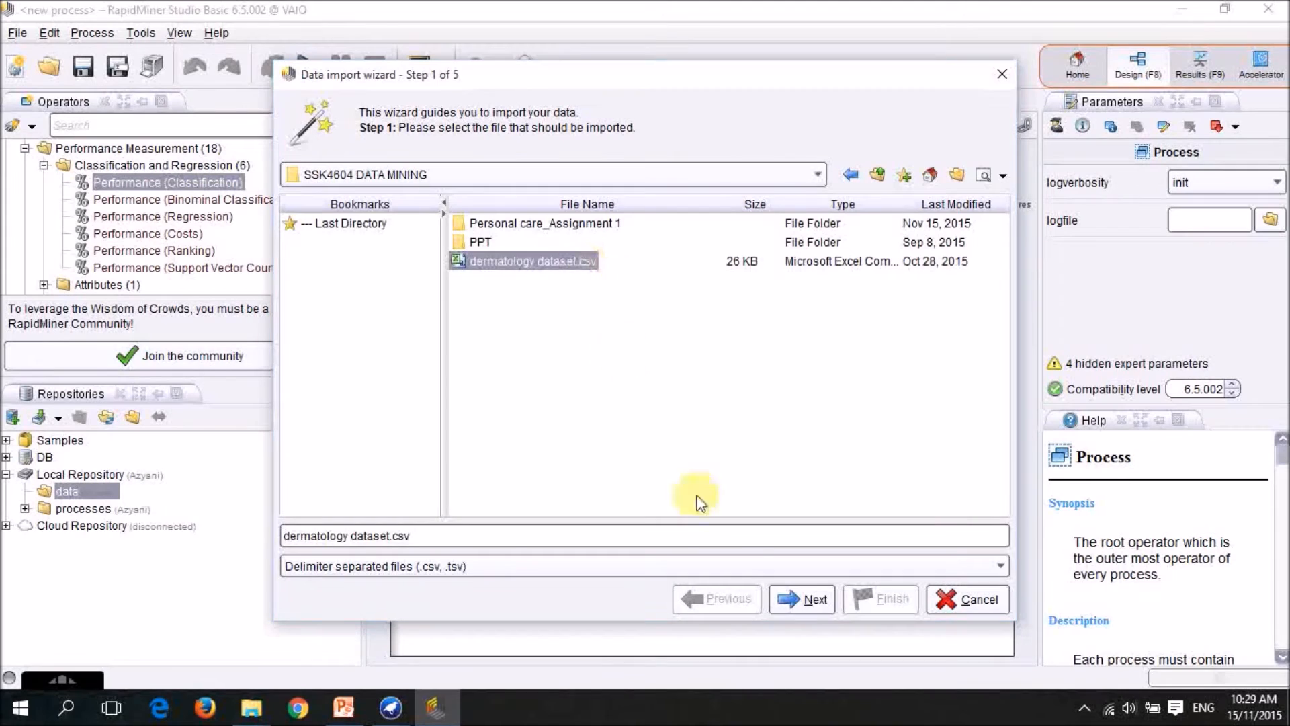
click(803, 598)
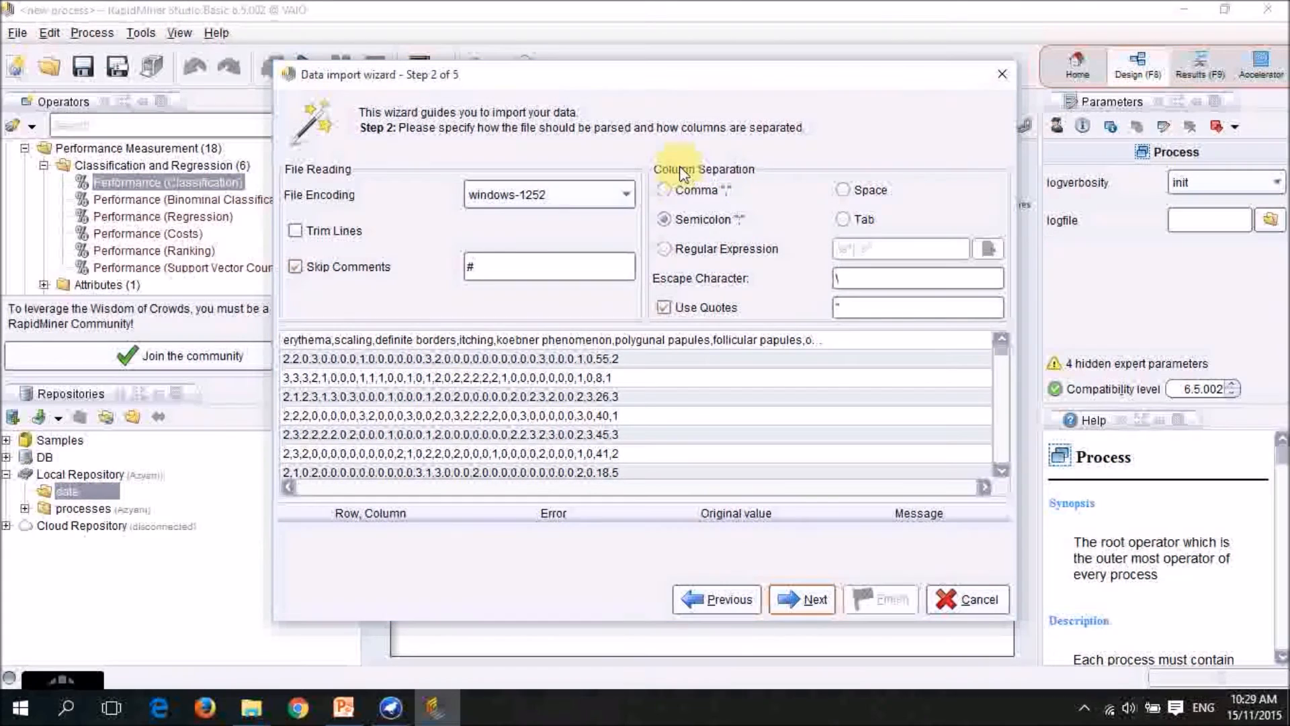
Separate the imported columns by comma and accept the name annotation and the suggested attribute types and roles.
click(664, 191)
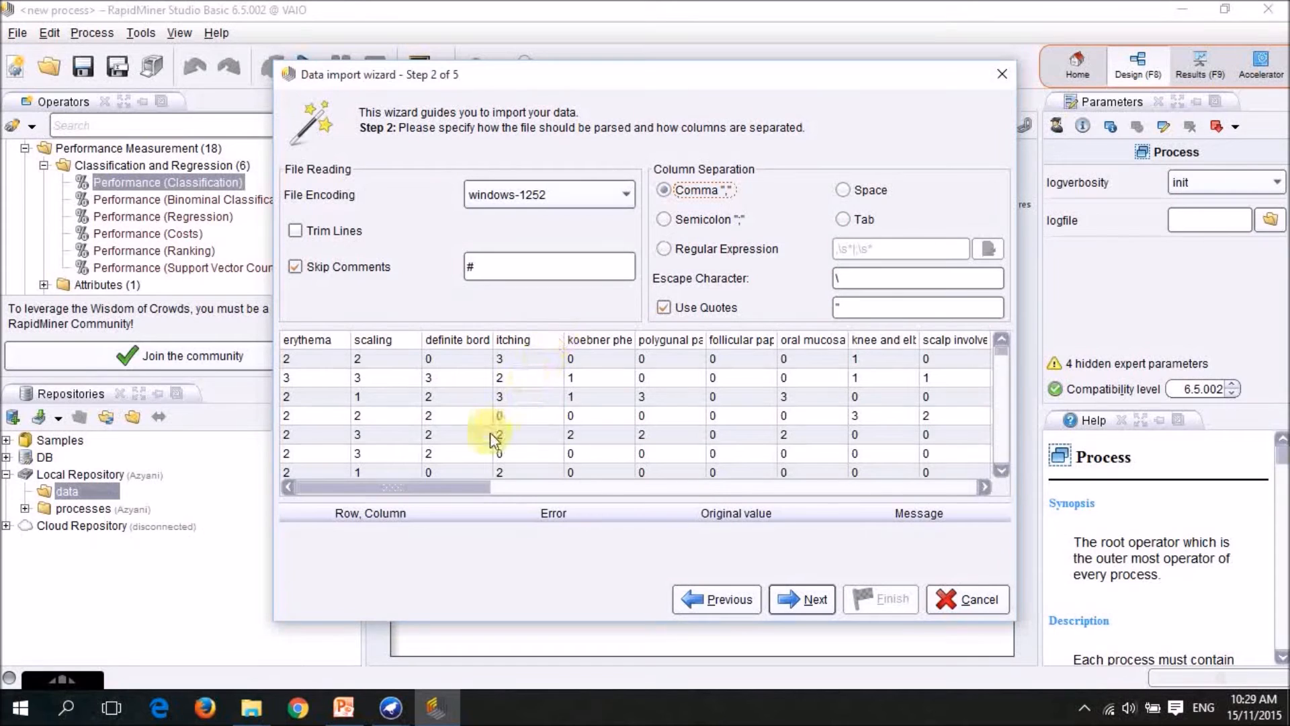
click(807, 598)
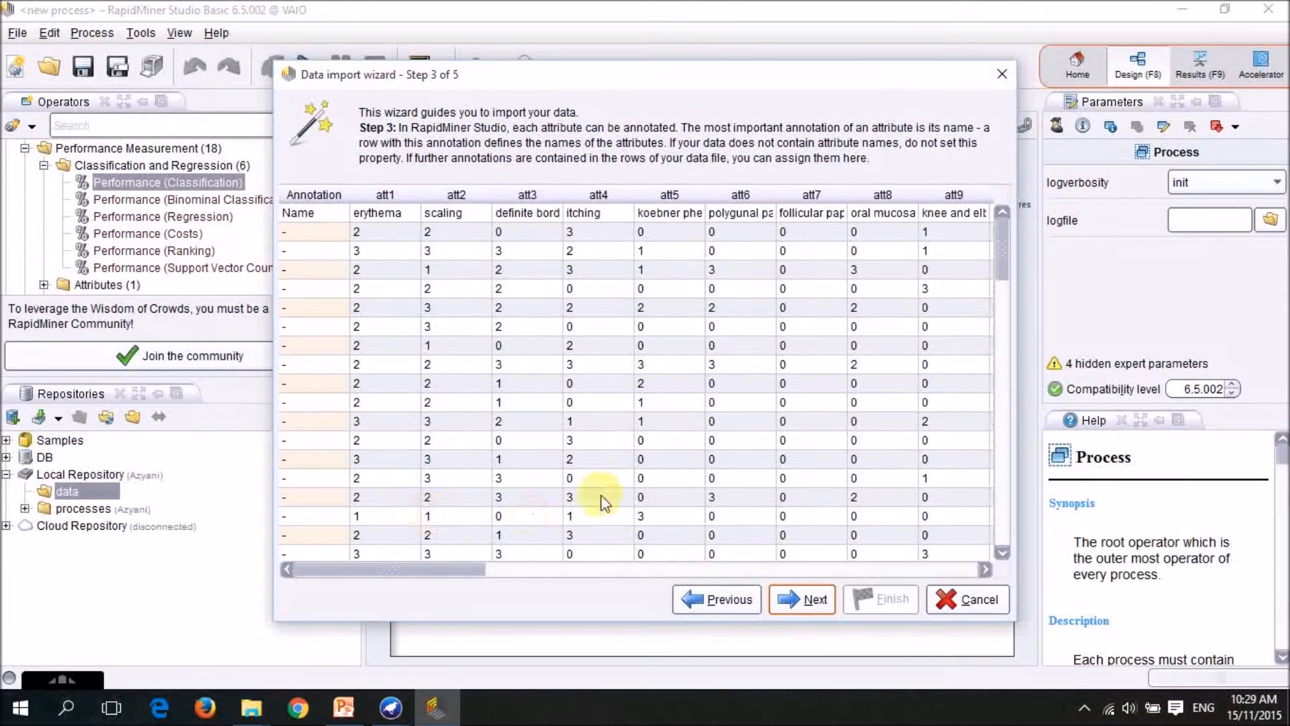
click(805, 599)
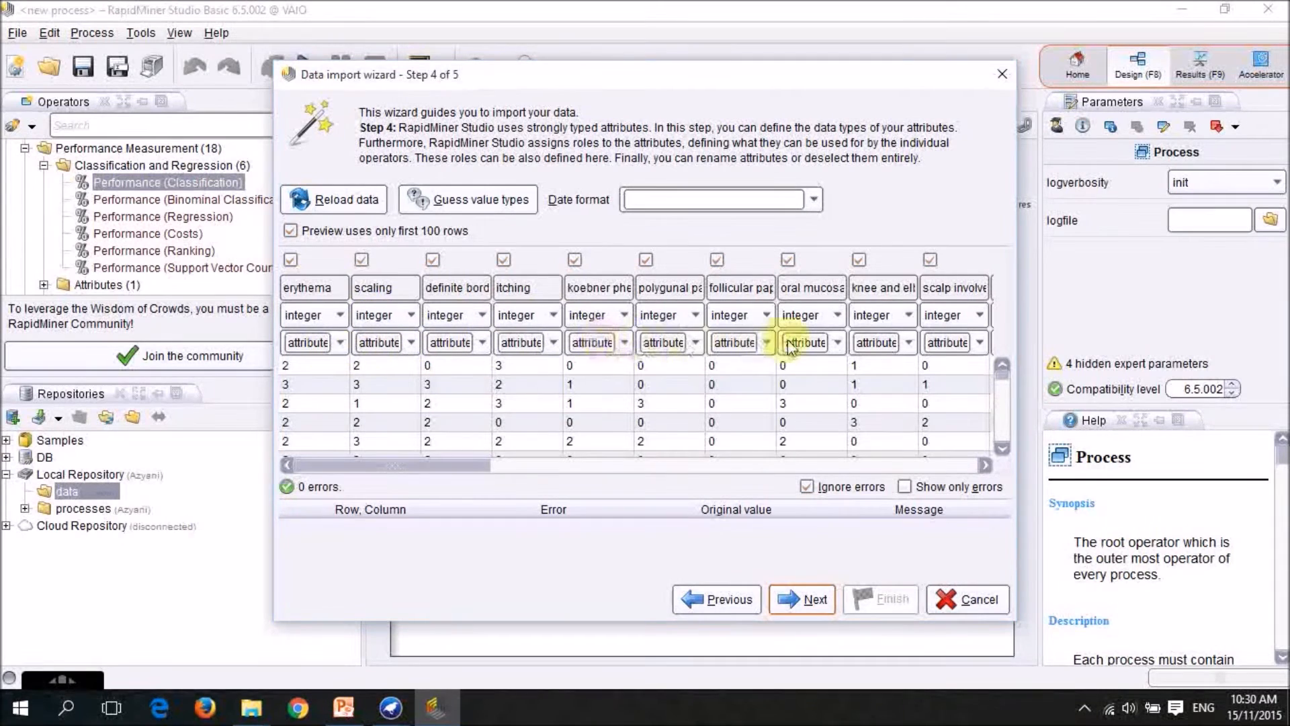
click(819, 599)
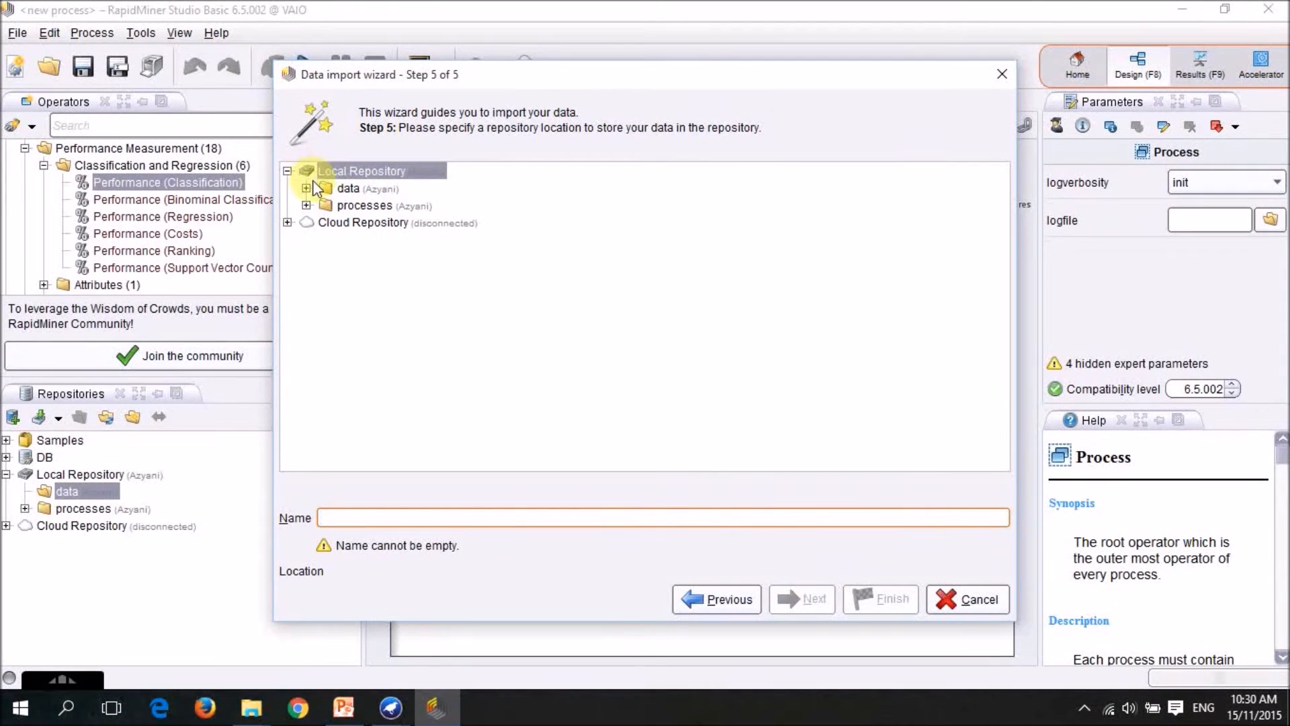
Store the imported data in the Local Repository's data folder under the name dermatology and finish the import.
click(348, 189)
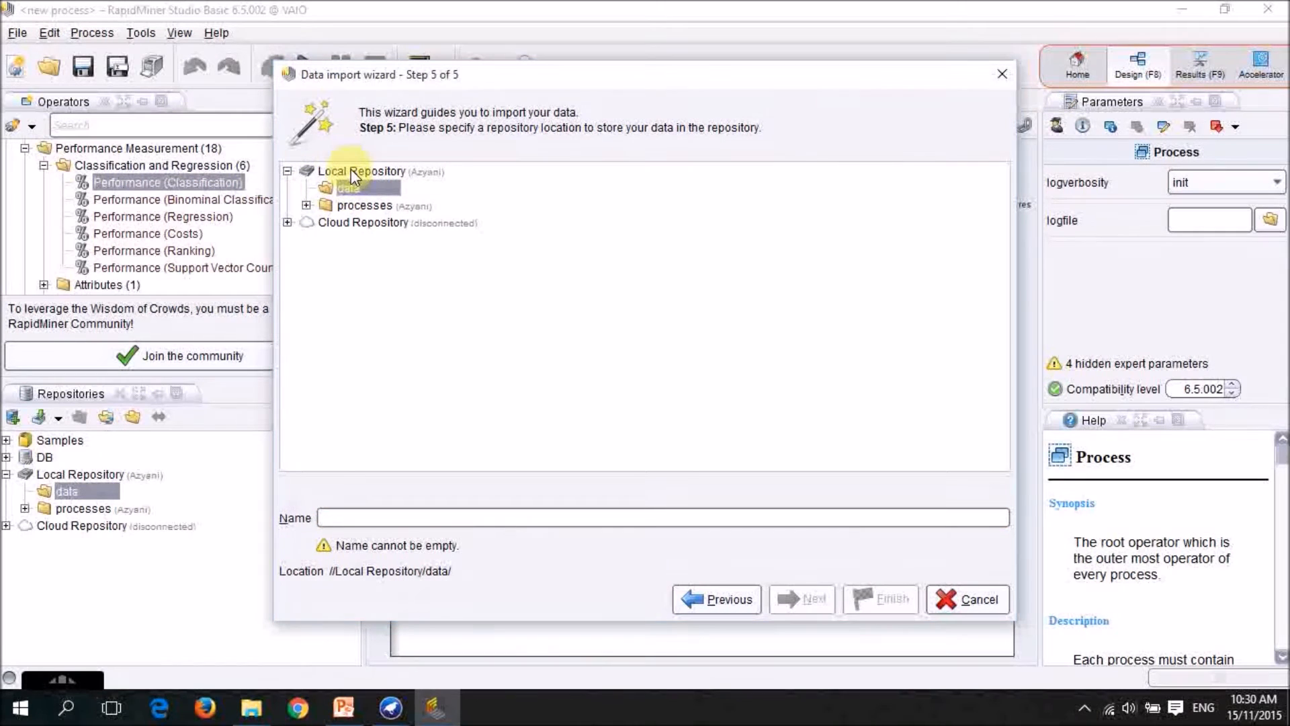
click(403, 516)
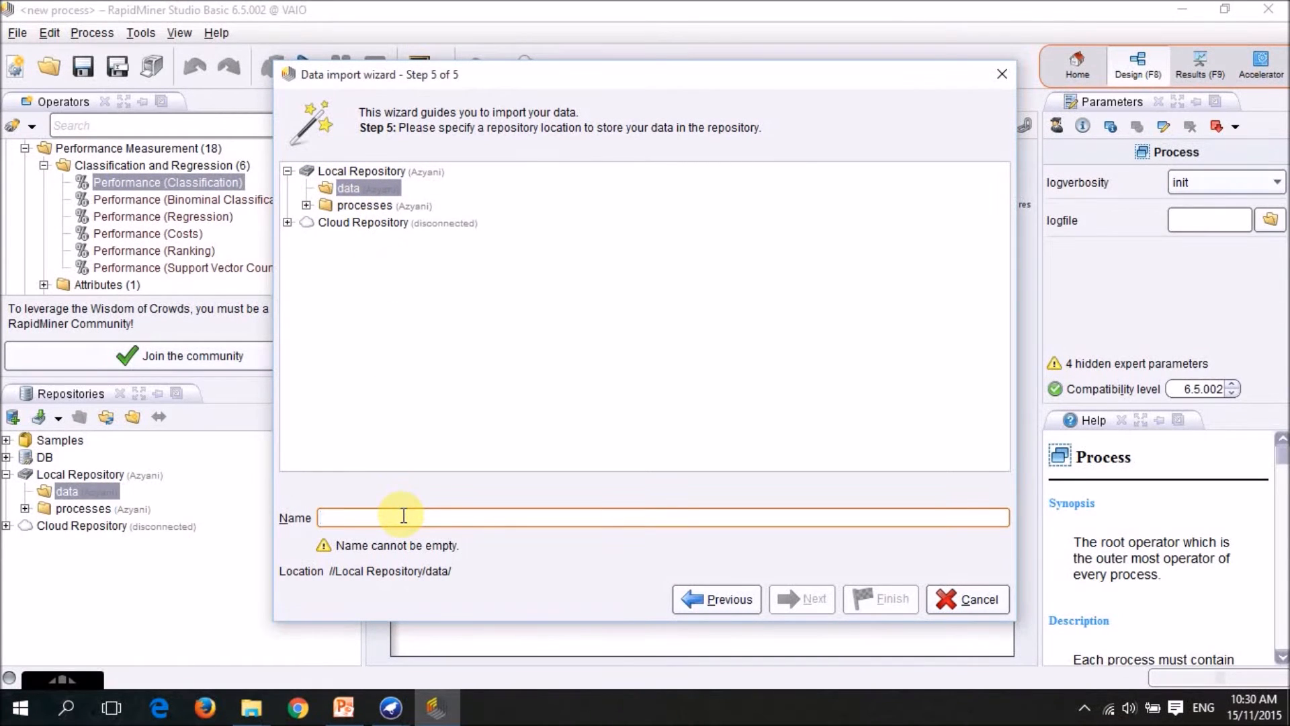
text(de)
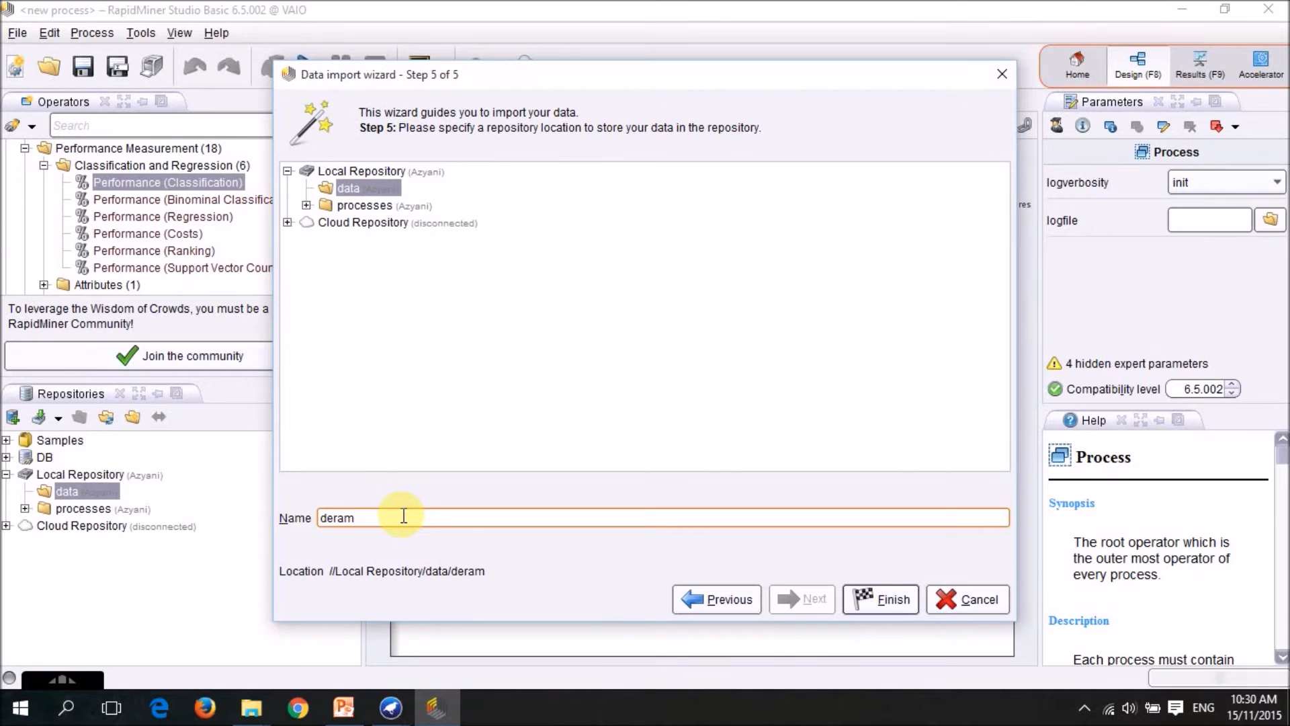
text(rma)
key(BackSpace)
text(ma)
click(878, 605)
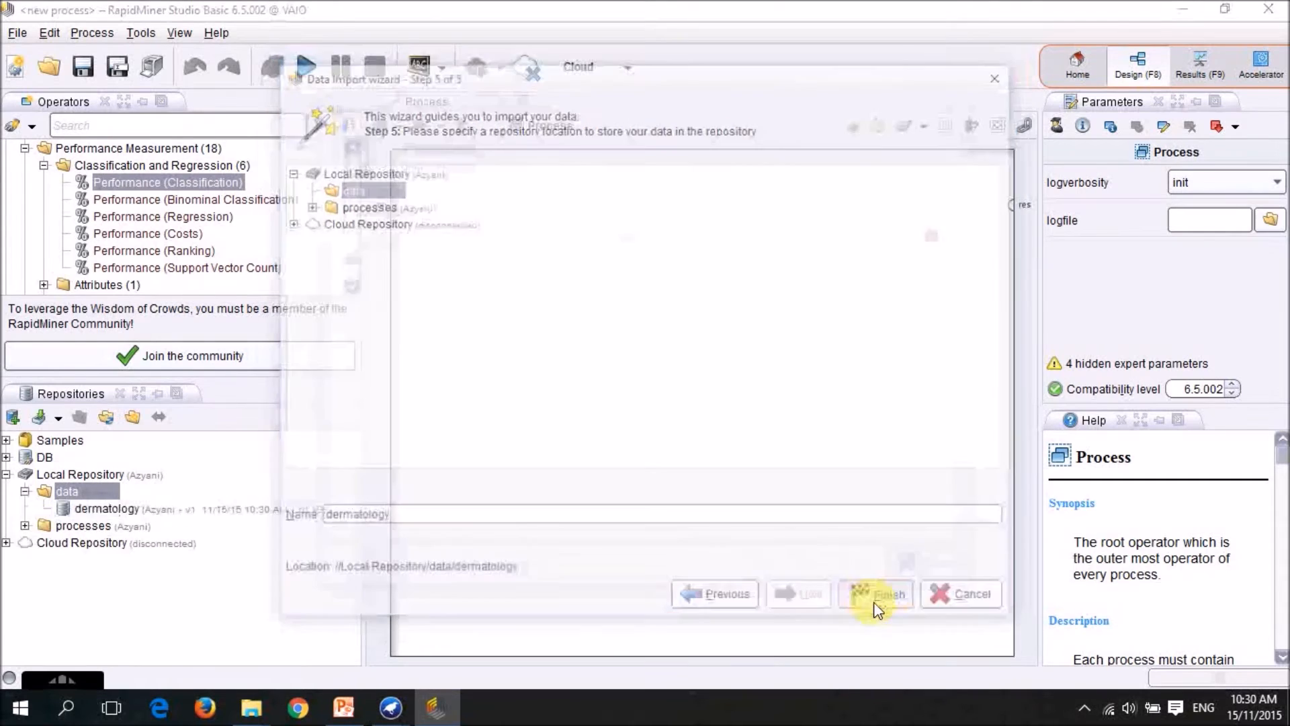
Examine the statistics of the dermatology attributes, including the erythema chart and the types and missing values down to class distribution.
click(401, 103)
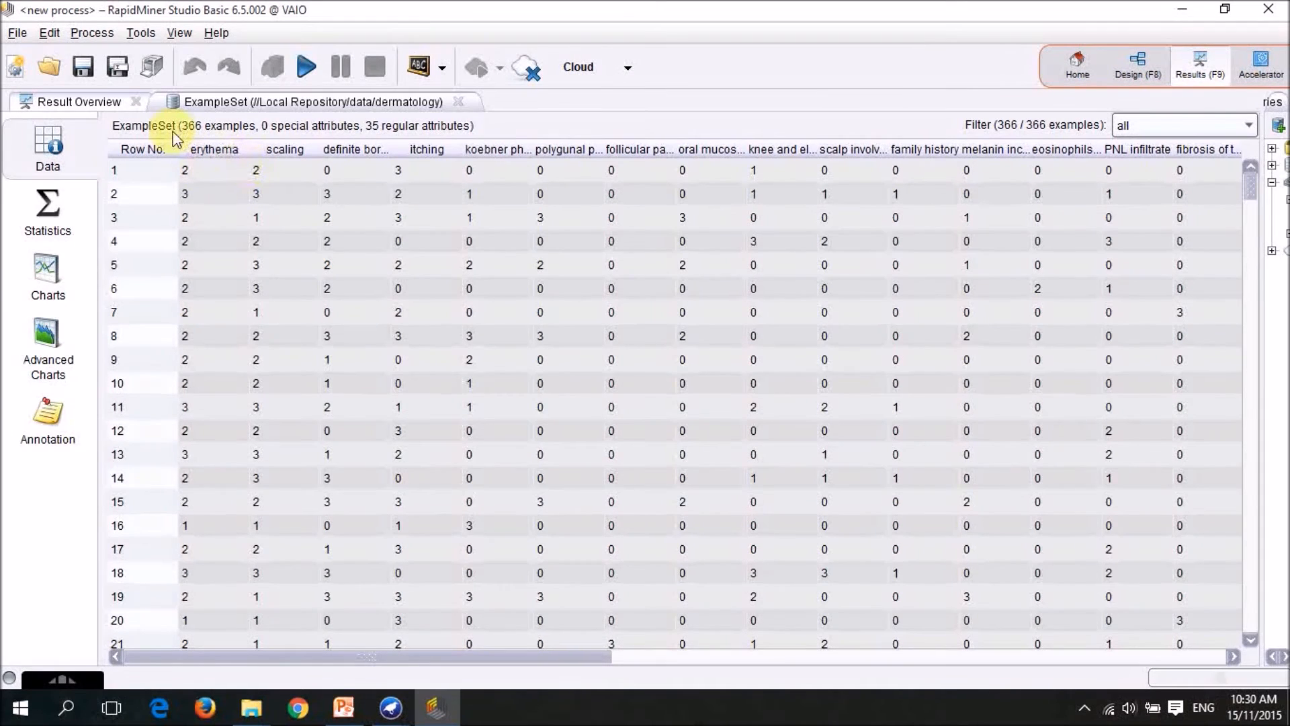
click(49, 222)
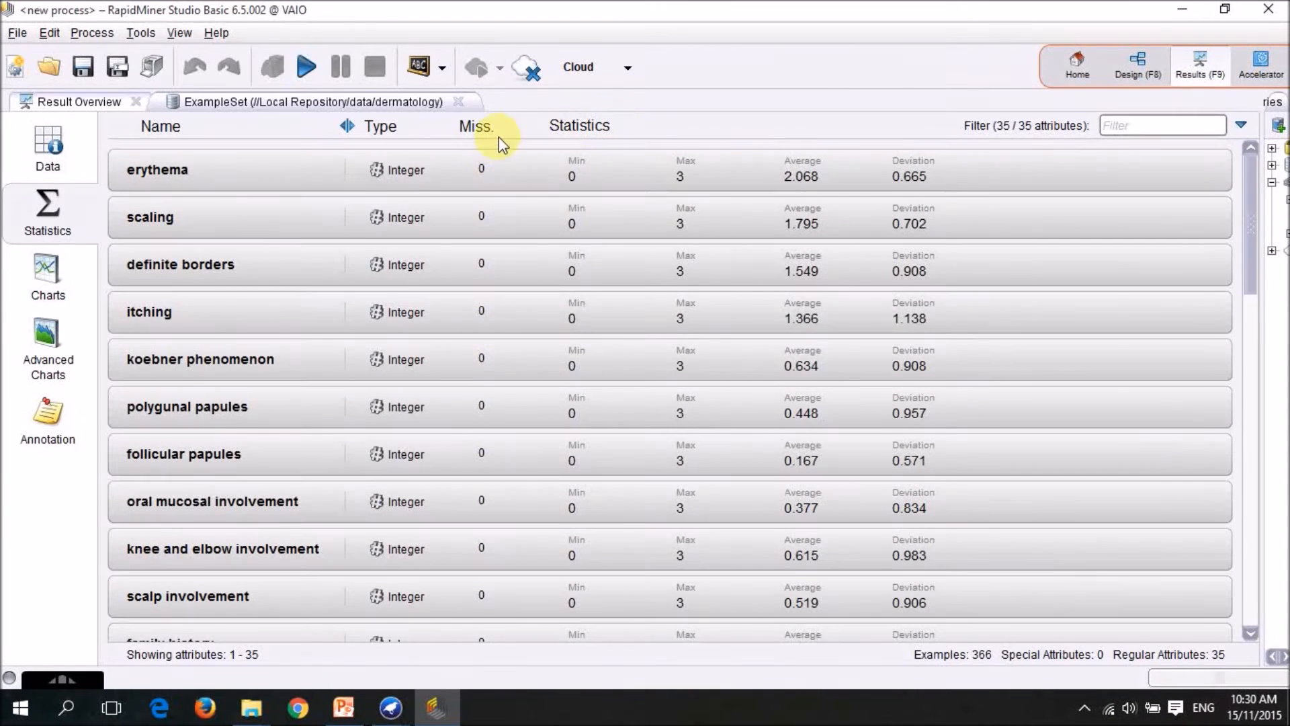
click(600, 176)
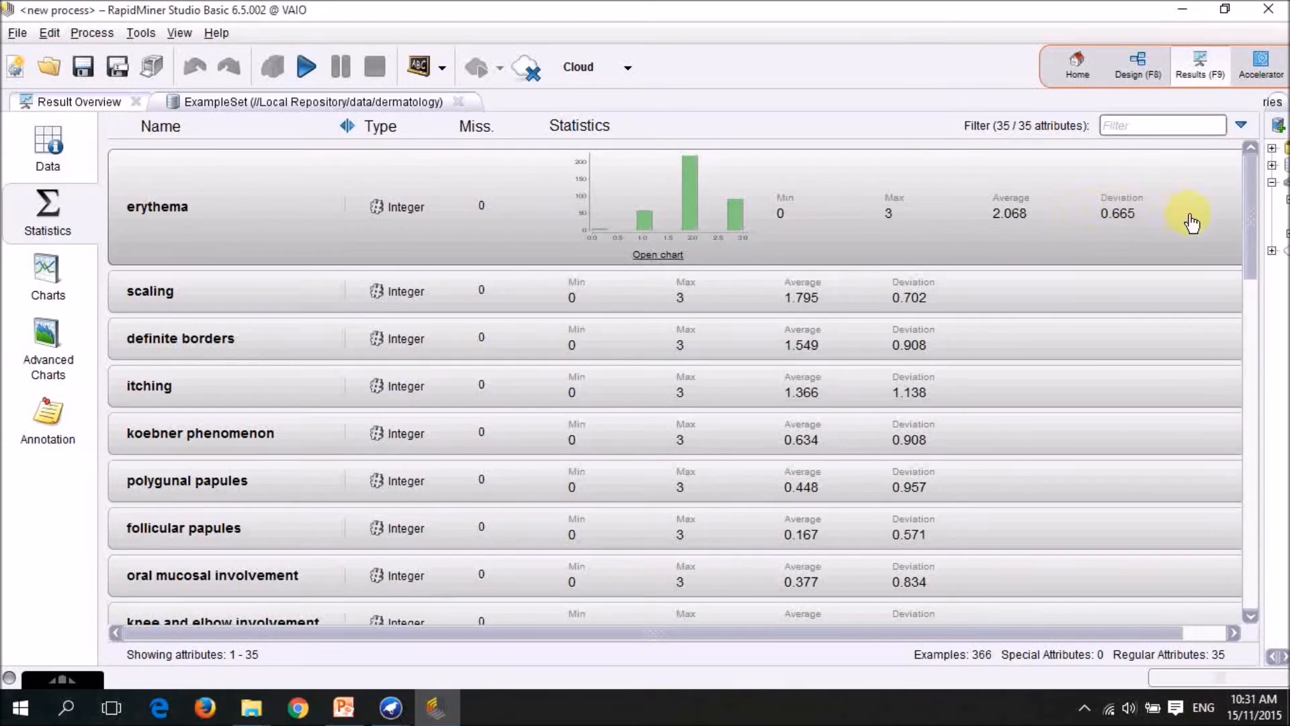
drag(1250, 248, 1232, 585)
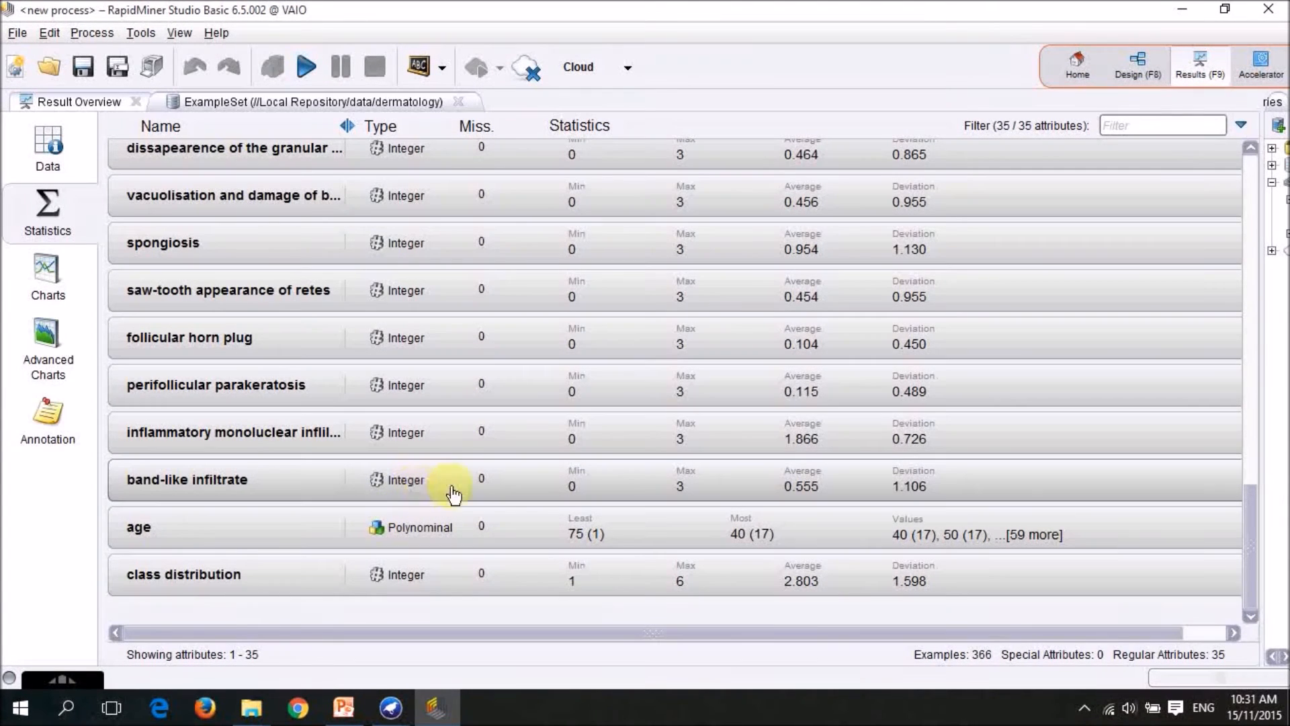
Place the dermatology data in the main process of the design view and add a Numerical to Polynominal operator beside it.
click(1131, 72)
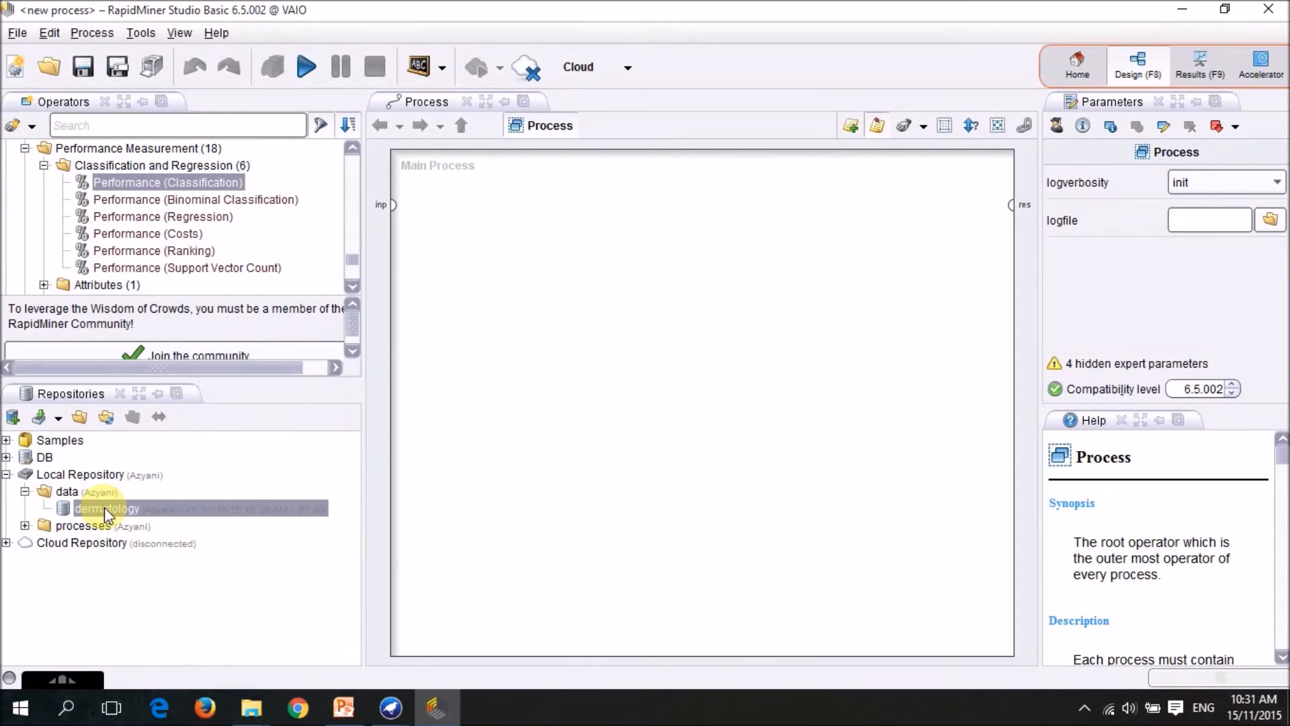
drag(104, 507, 498, 275)
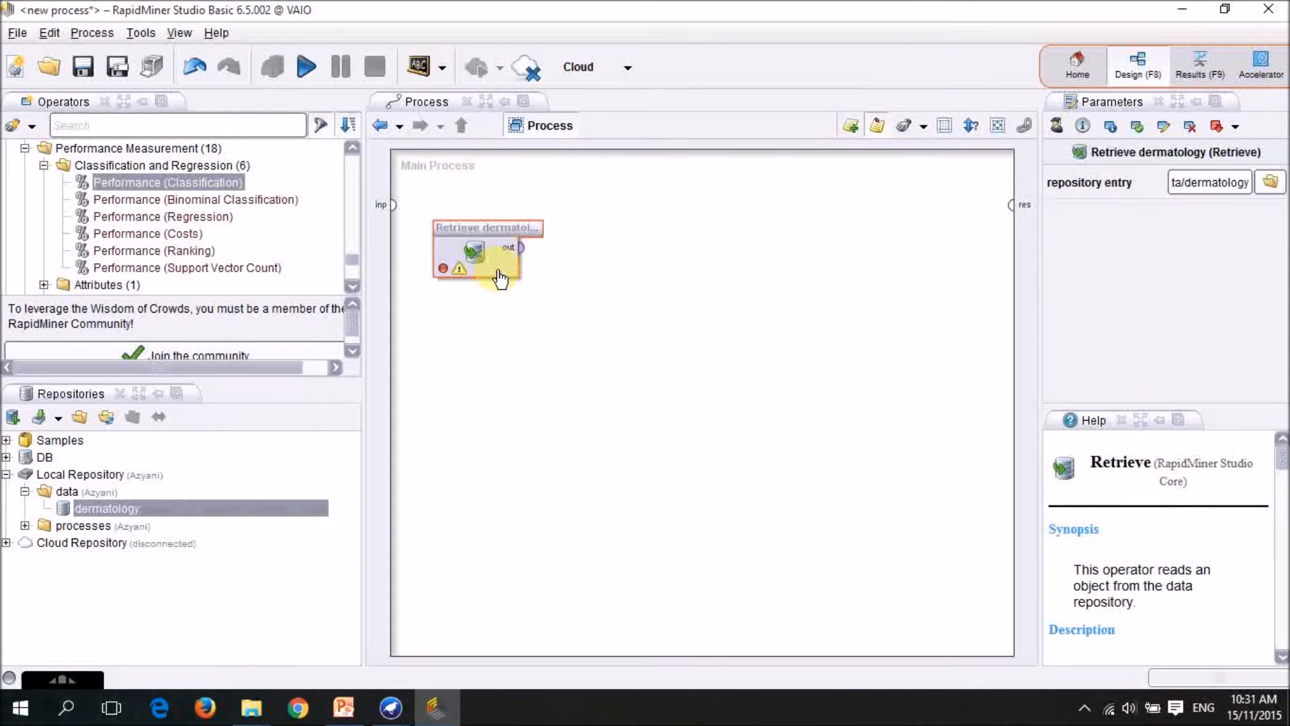
scroll(177, 192, up, 3)
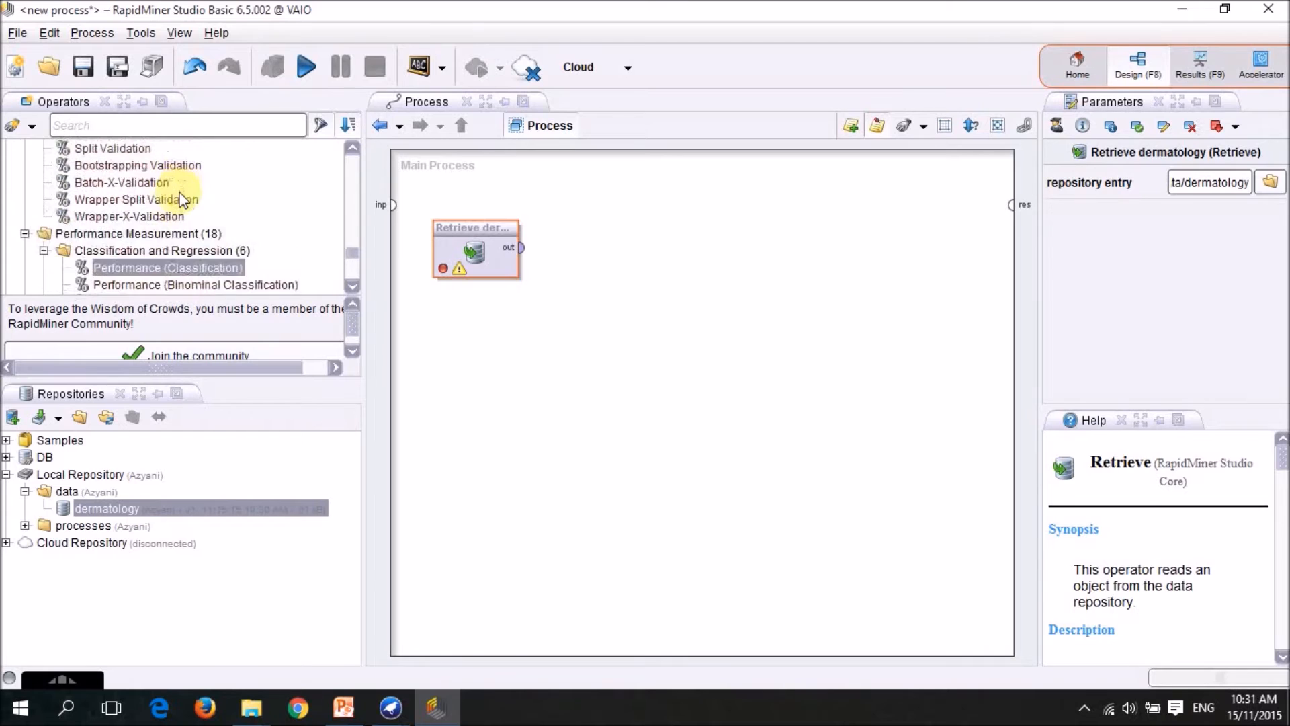
scroll(177, 194, up, 5)
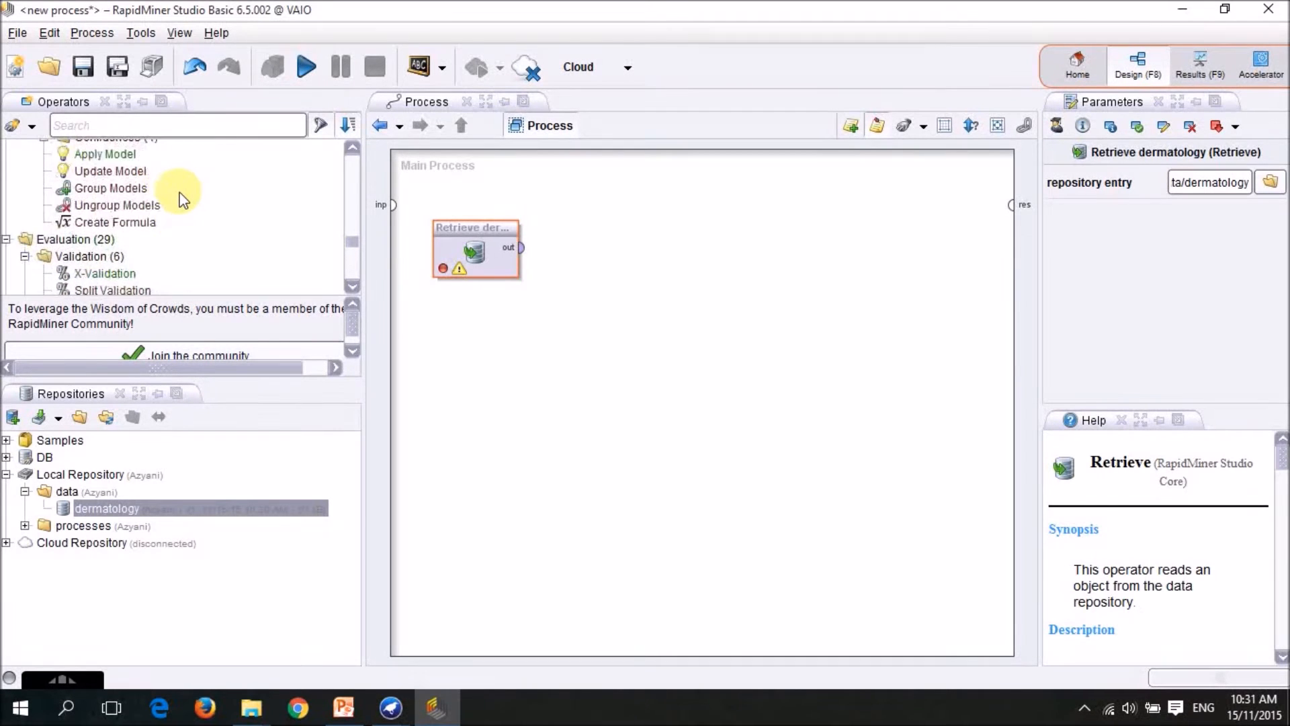
scroll(182, 200, up, 6)
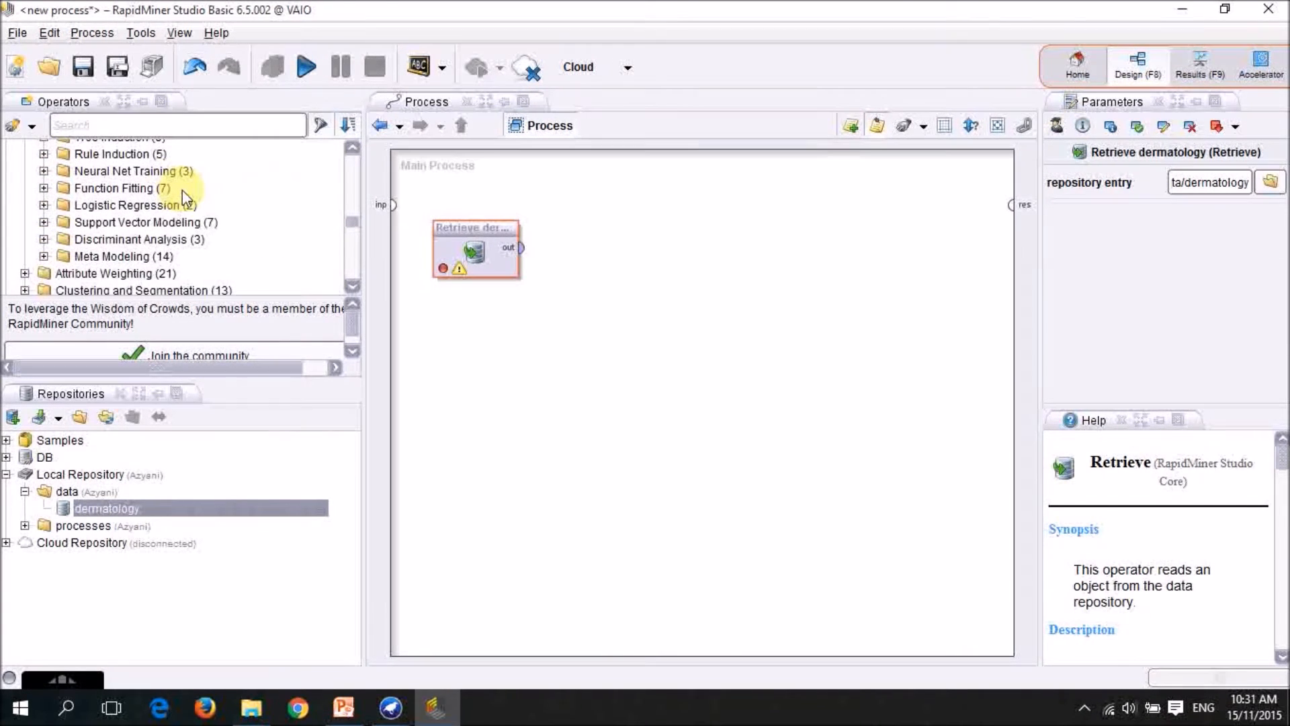
scroll(184, 197, up, 10)
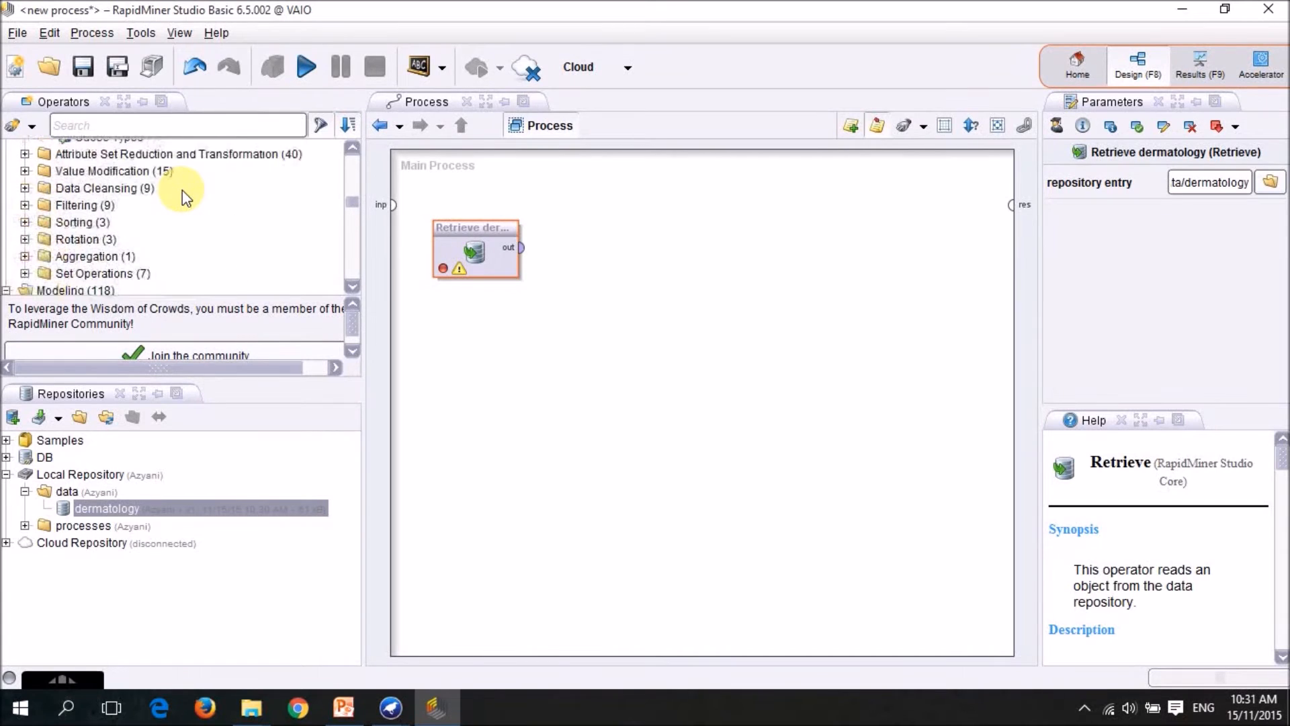
scroll(184, 195, up, 10)
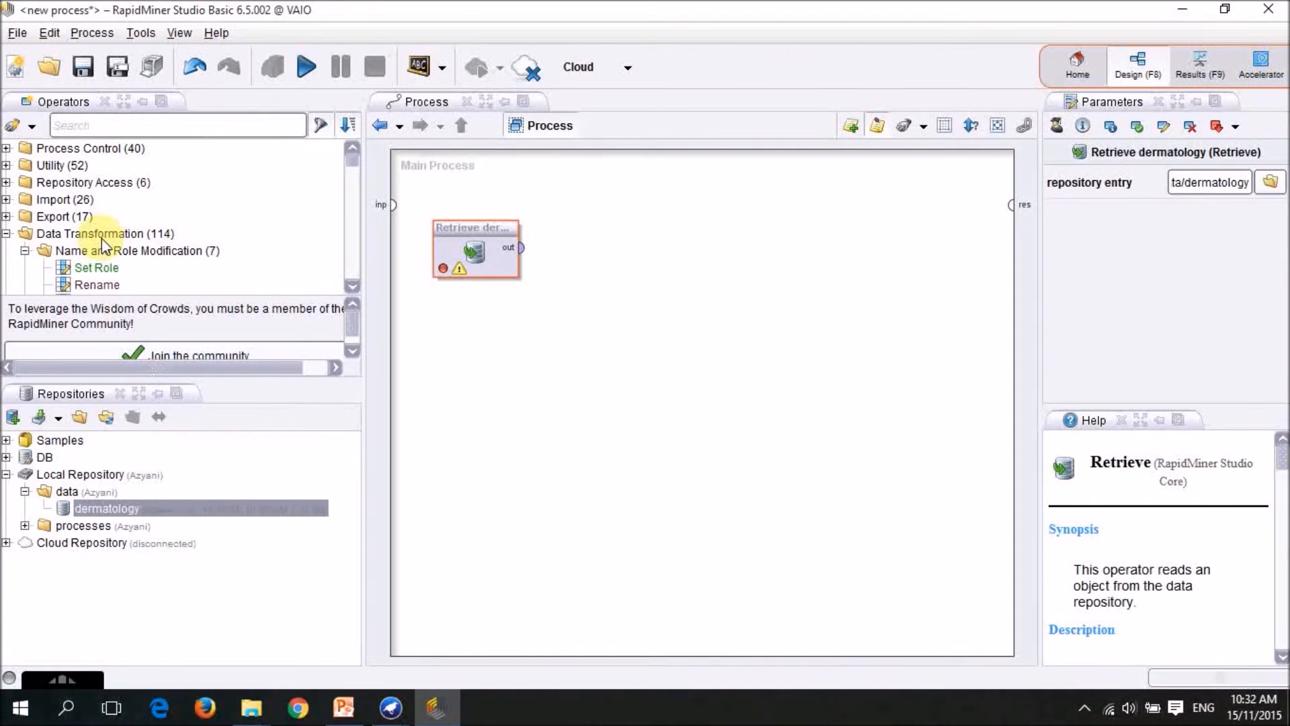
scroll(102, 238, down, 4)
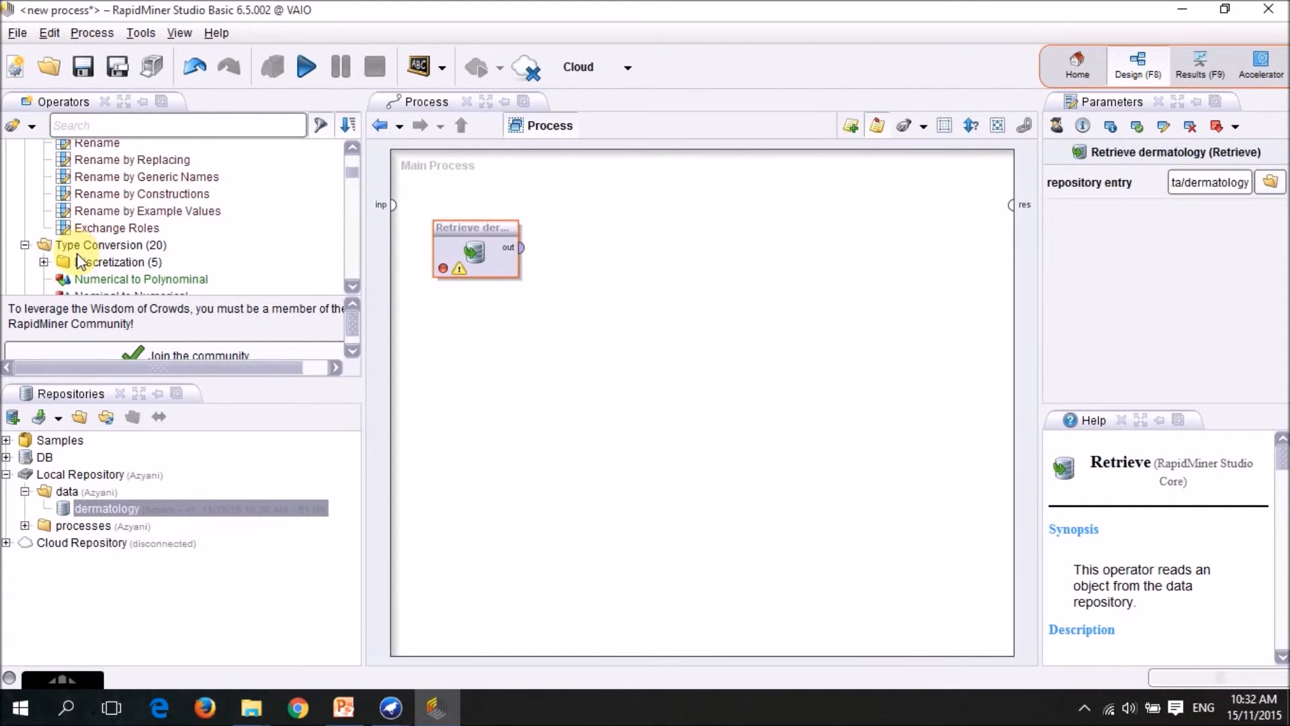
scroll(121, 228, down, 1)
scroll(119, 224, down, 1)
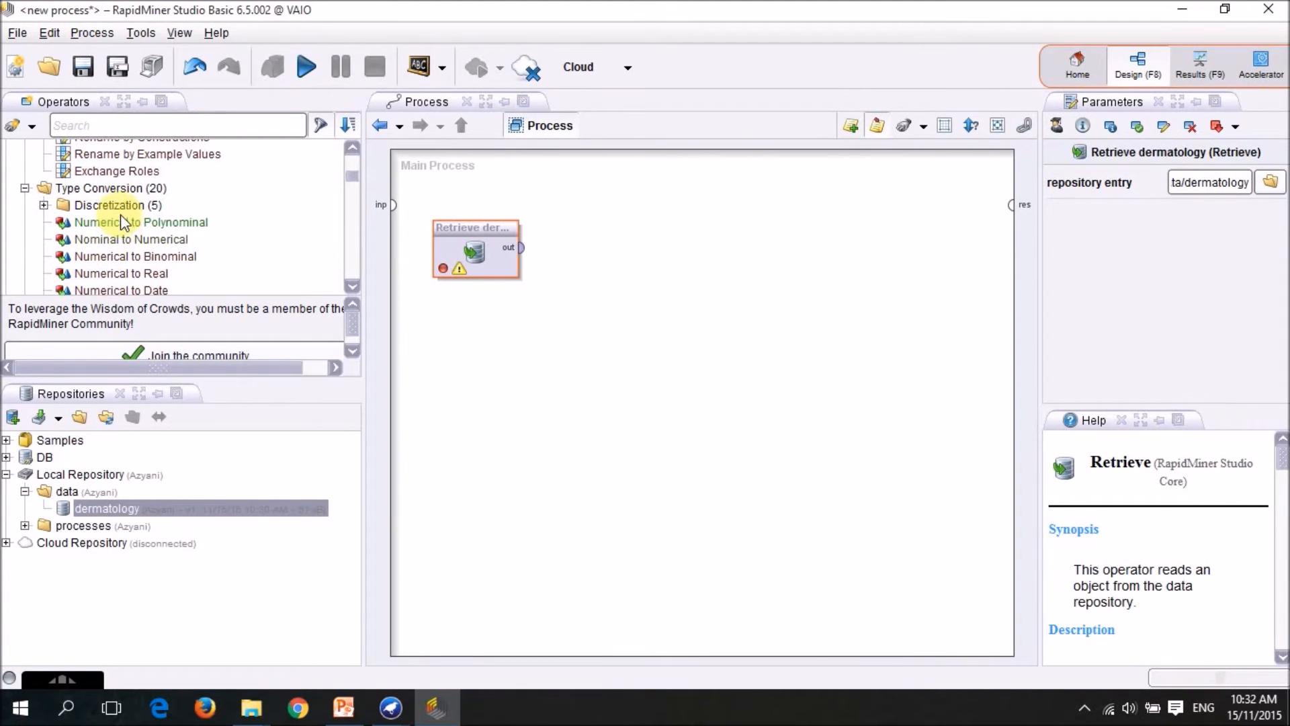
click(121, 221)
drag(121, 223, 610, 265)
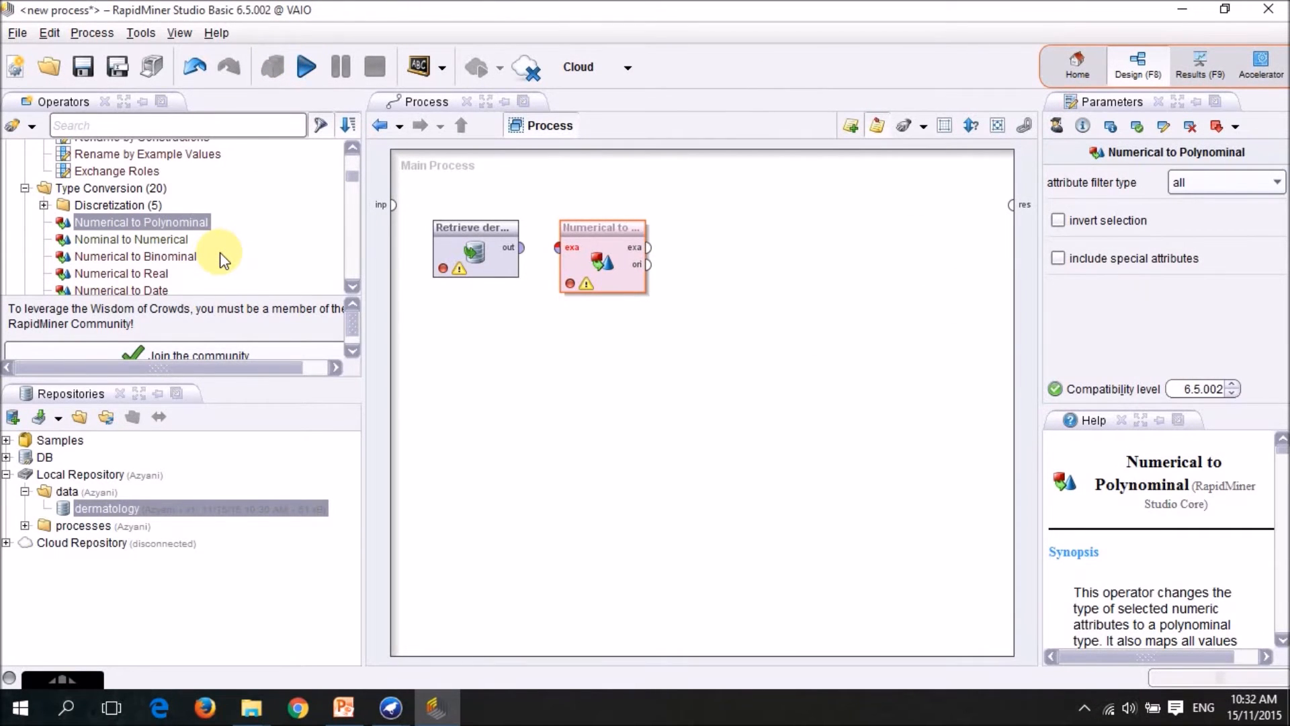
Add a Set Role operator after the type conversion and give the class distribution attribute the target role label.
scroll(220, 252, up, 1)
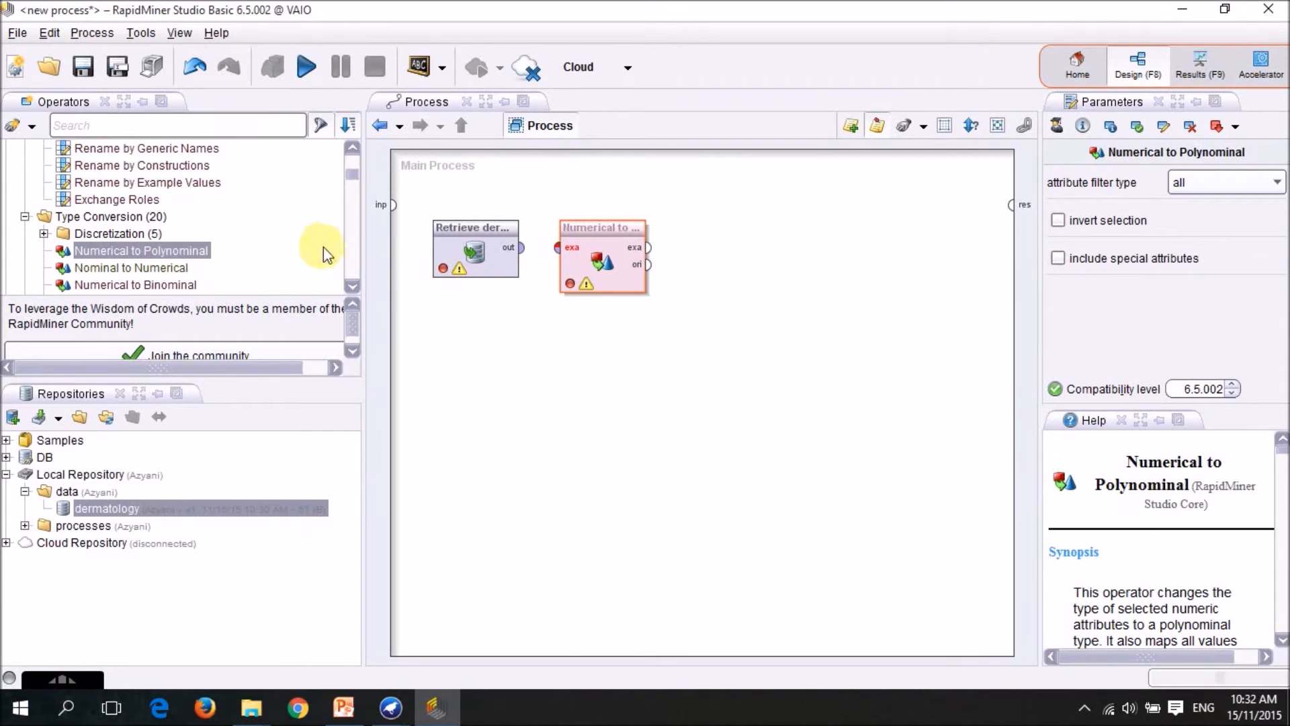
scroll(239, 232, up, 3)
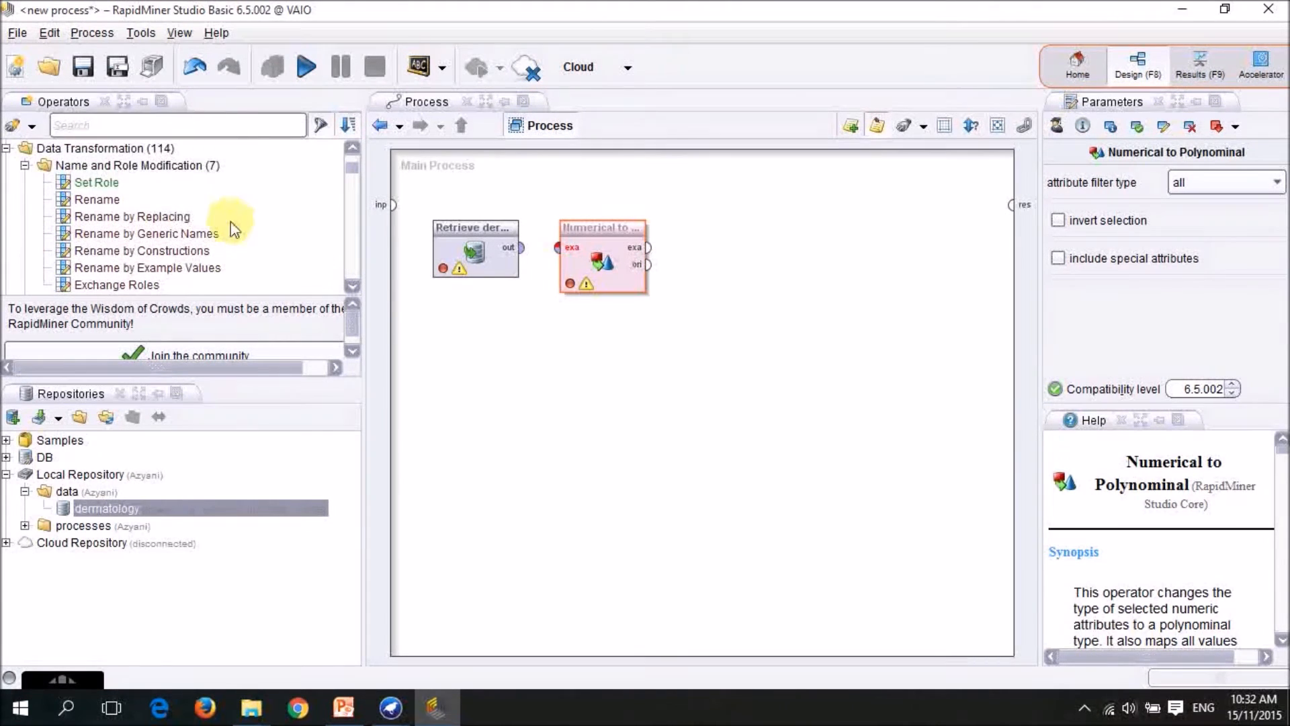
drag(123, 186, 743, 259)
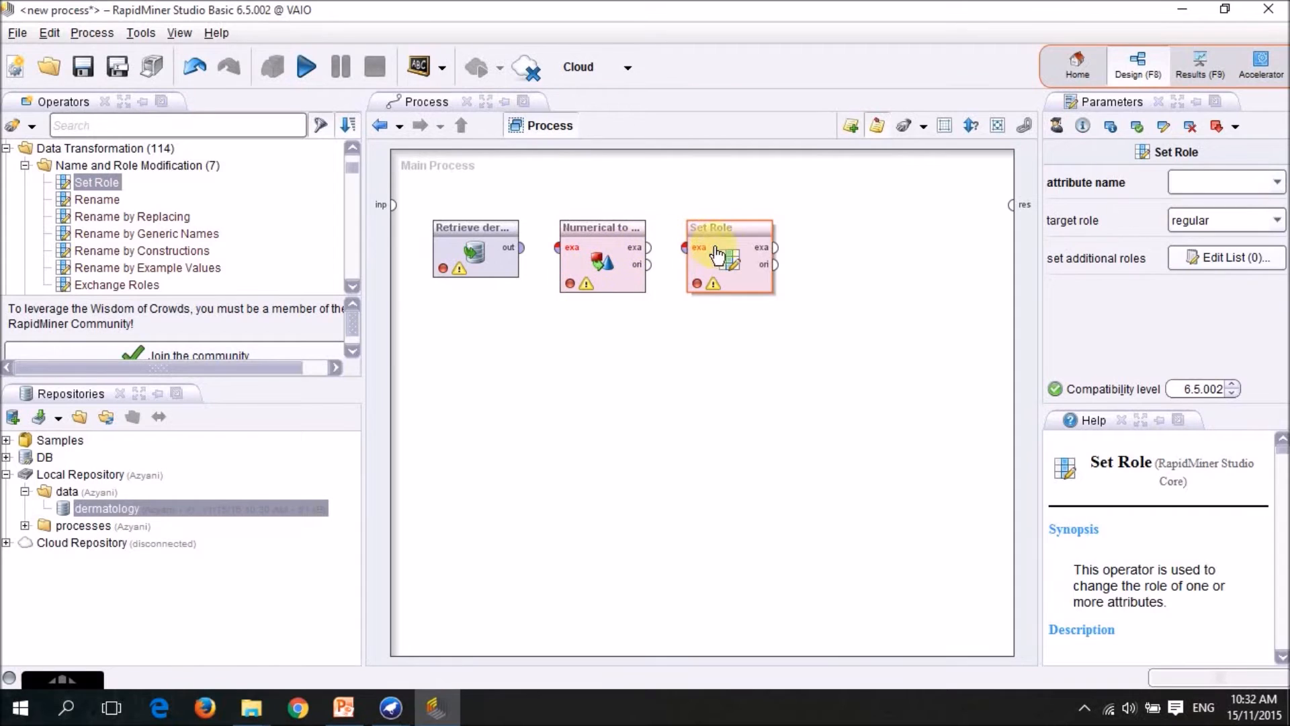
click(1275, 183)
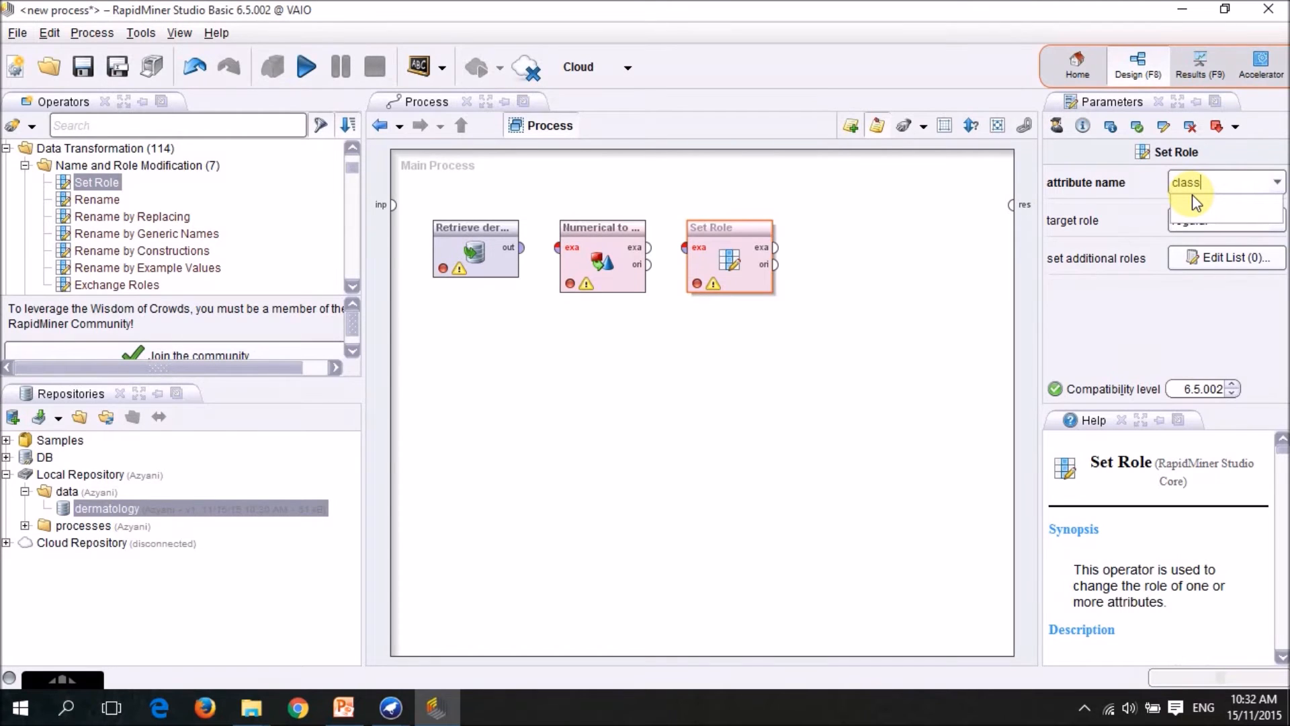
text(class distribution)
click(1276, 220)
click(1276, 220)
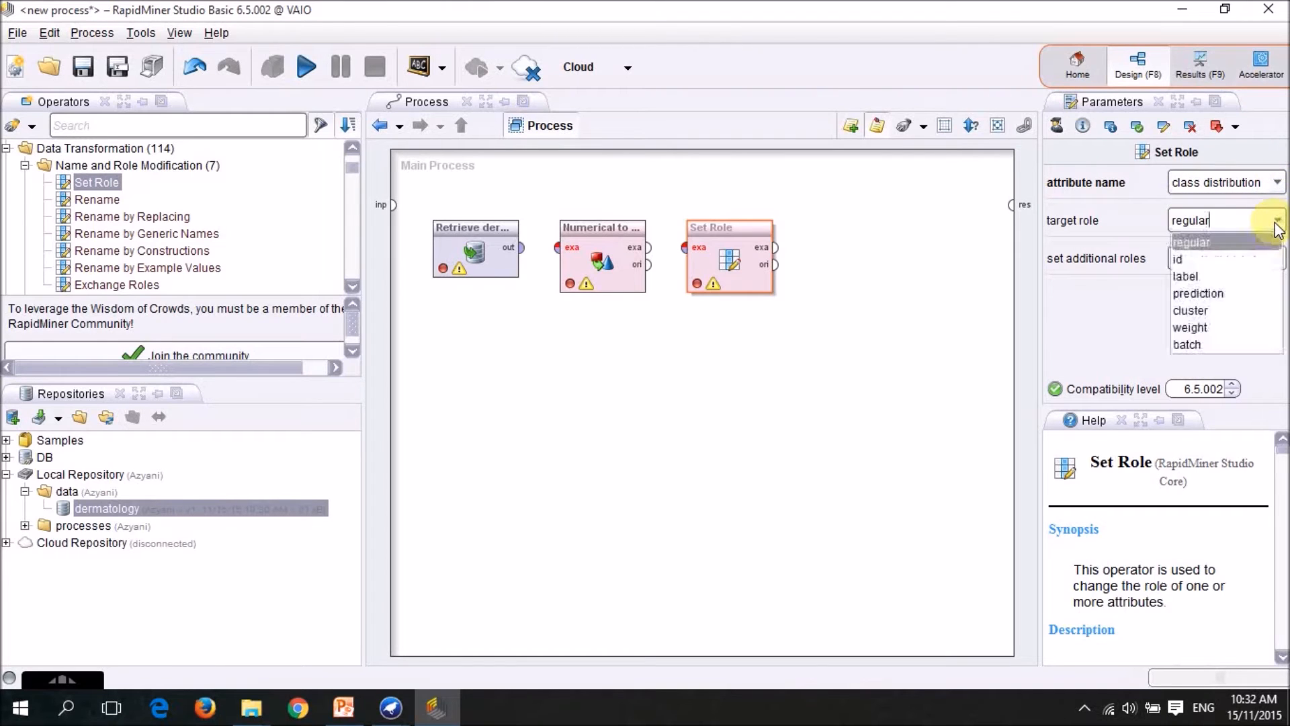
click(1250, 276)
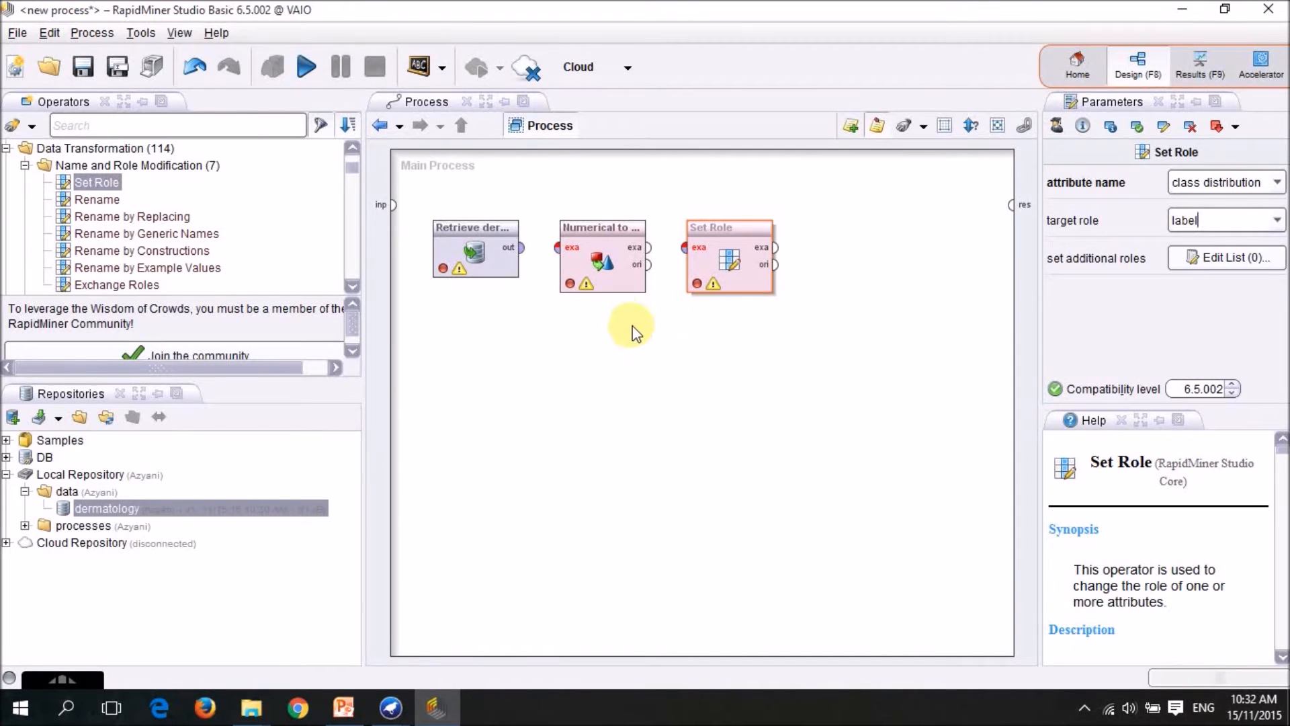
Connect the dermatology data output to Numerical to Polynominal and its example output to Set Role.
click(522, 247)
click(557, 247)
click(649, 248)
click(685, 249)
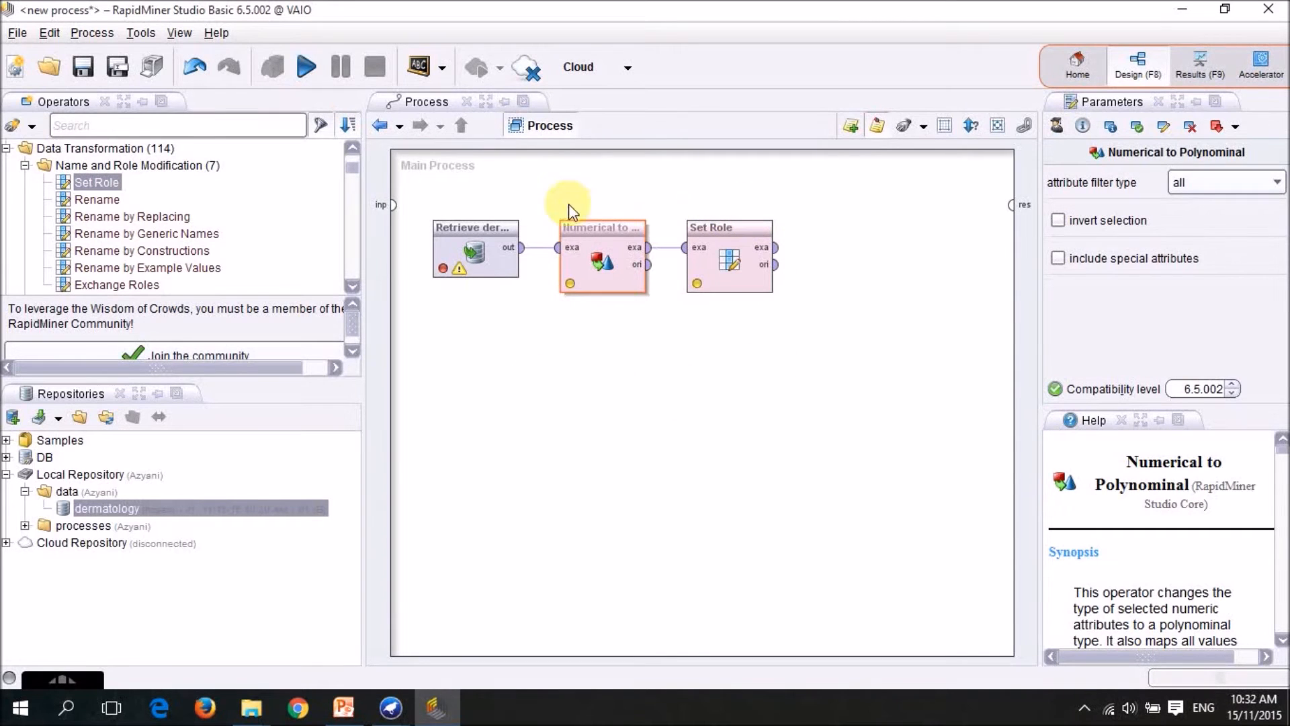
Add an X-Validation operator after Set Role and connect Set Role's example output to its training input.
drag(350, 166, 352, 268)
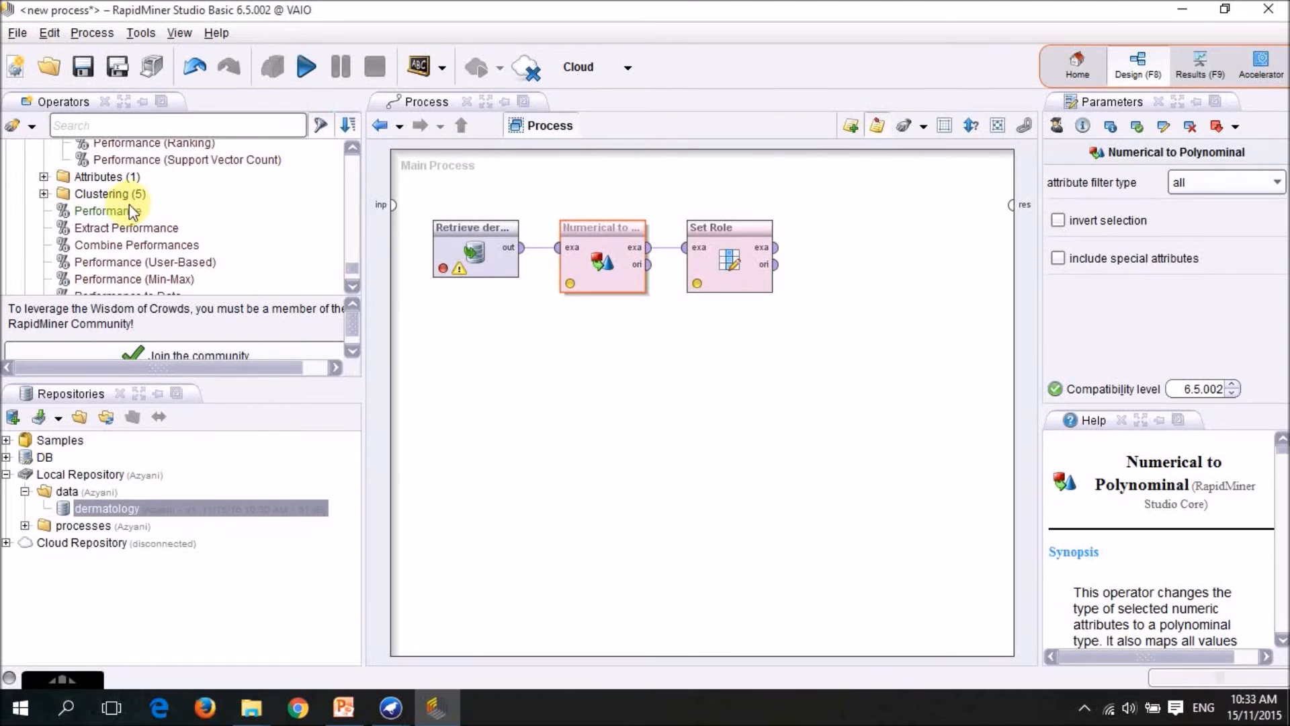
scroll(129, 205, up, 10)
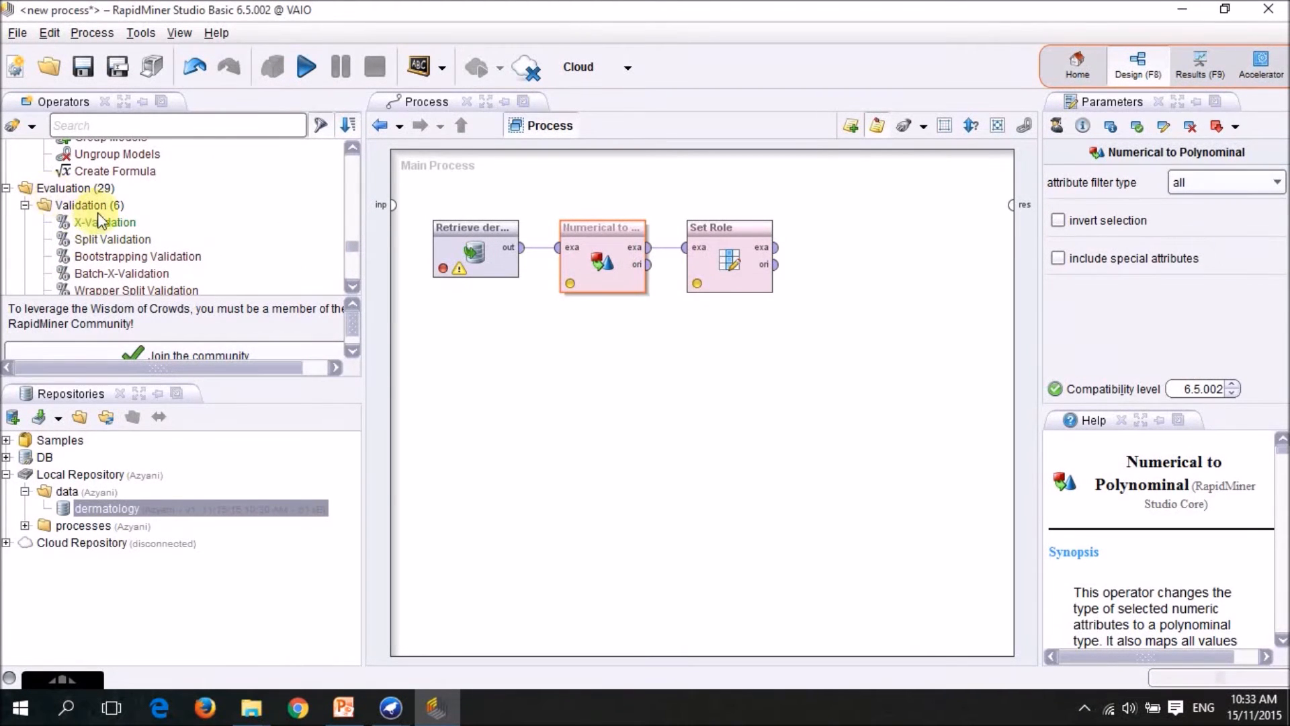
drag(104, 222, 849, 248)
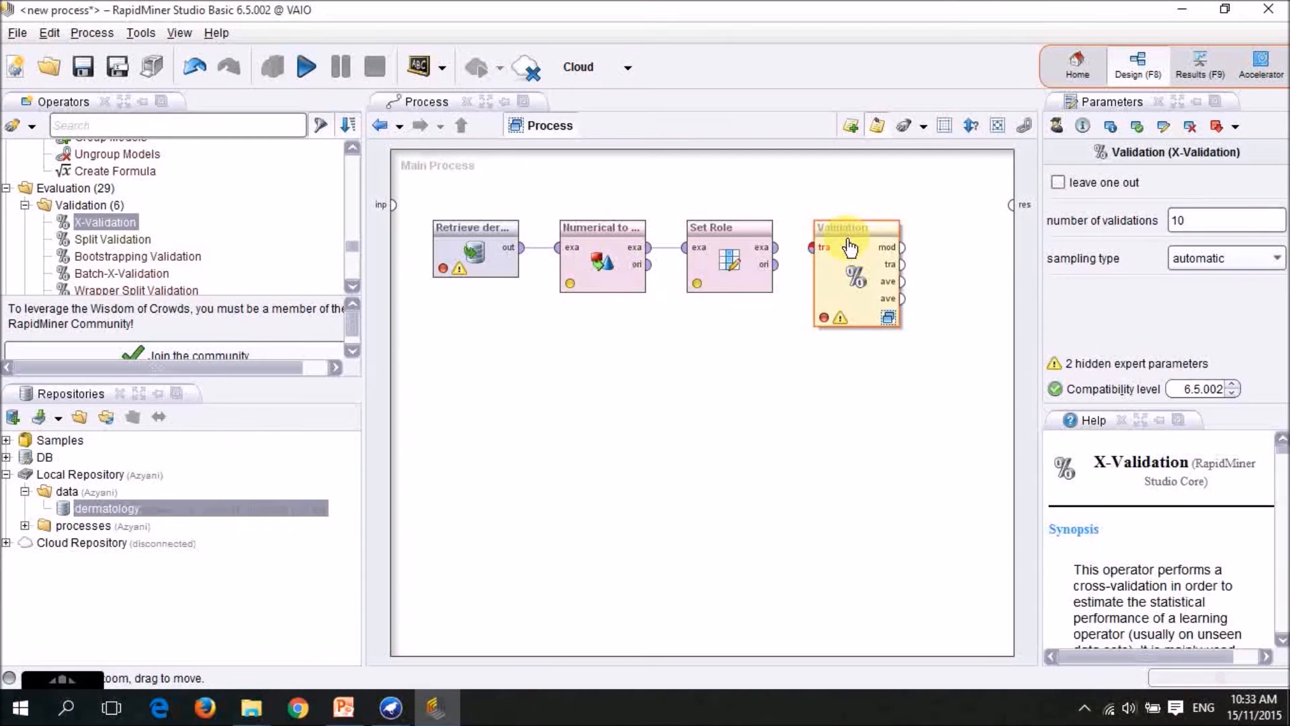
click(776, 249)
click(813, 248)
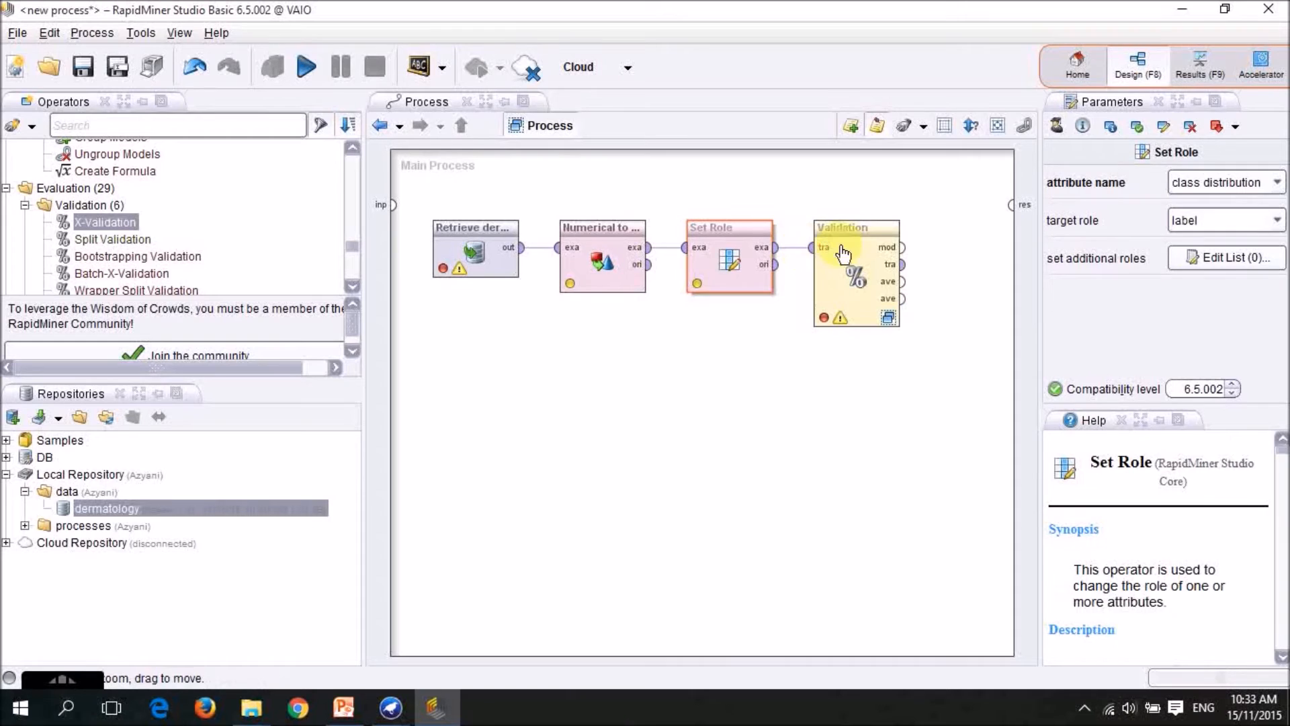
Connect the Validation operator's model, training and first averagable outputs to three result ports of the main process.
click(904, 249)
click(1012, 204)
click(903, 264)
click(1012, 221)
click(902, 281)
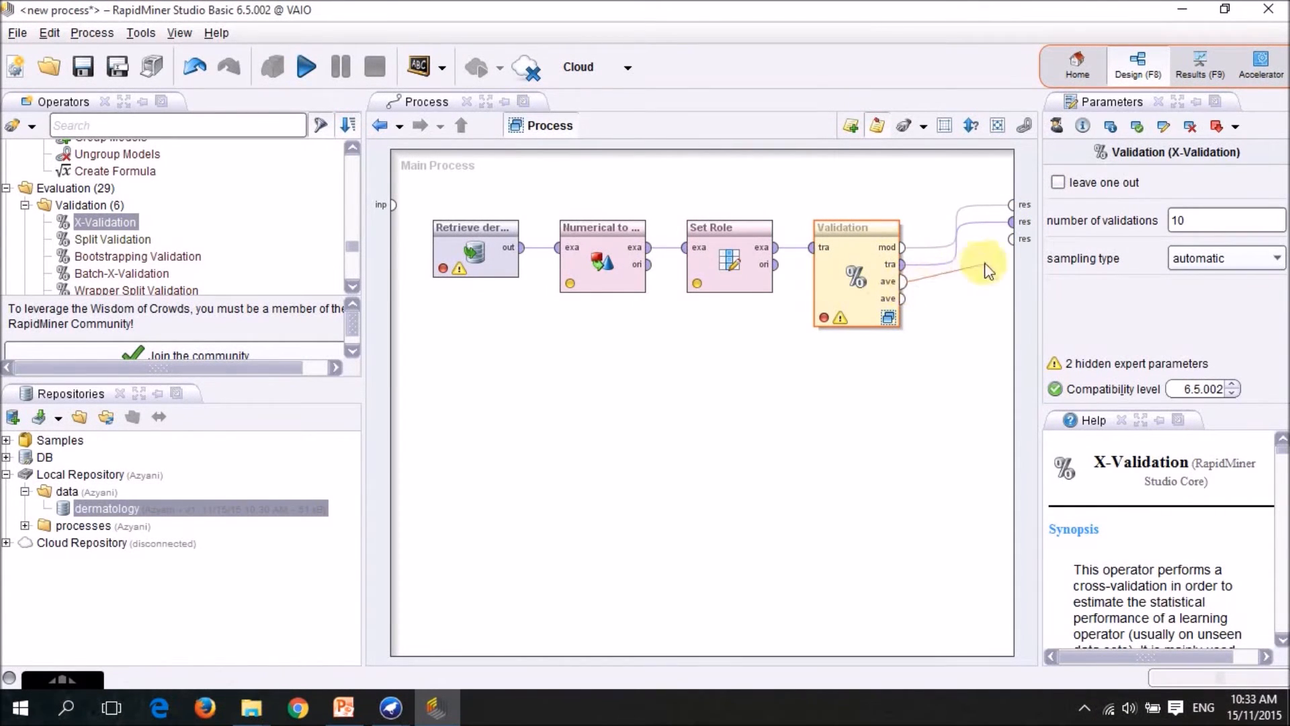
click(1011, 239)
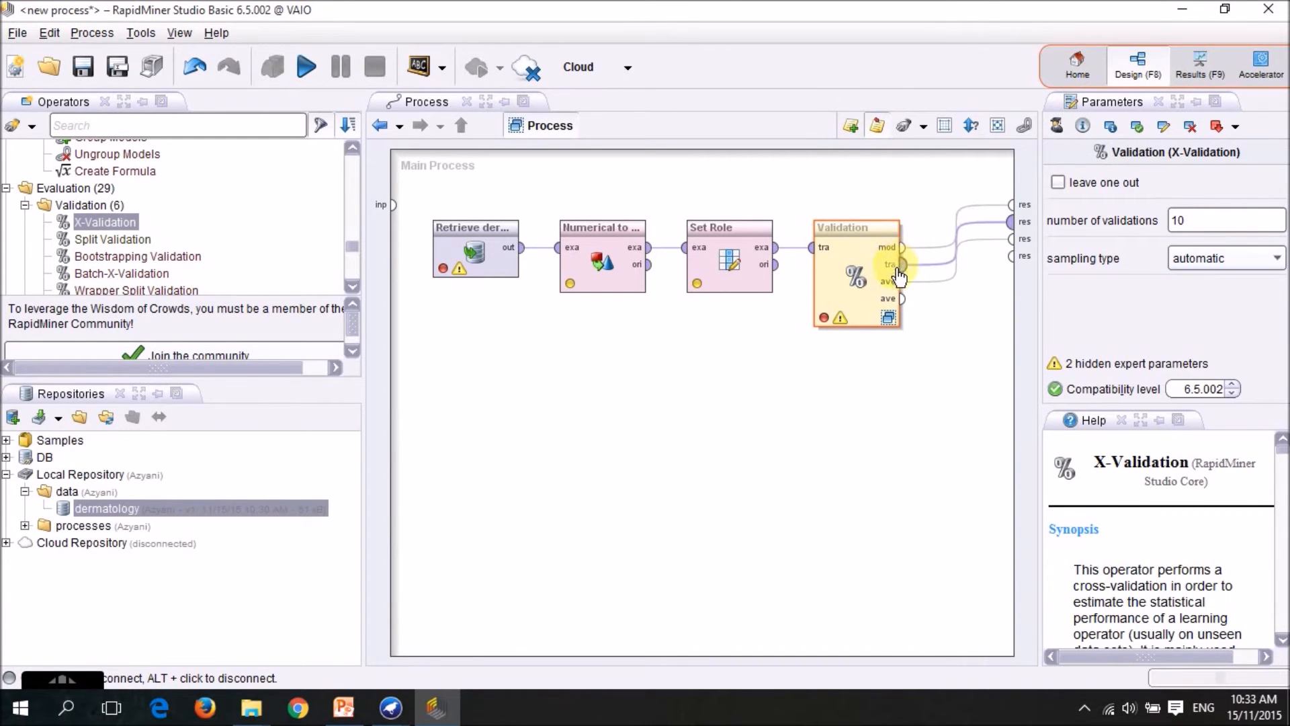
Open the Validation operator's subprocesses and place a Naive Bayes operator in the Training area.
mouse_move(903, 271)
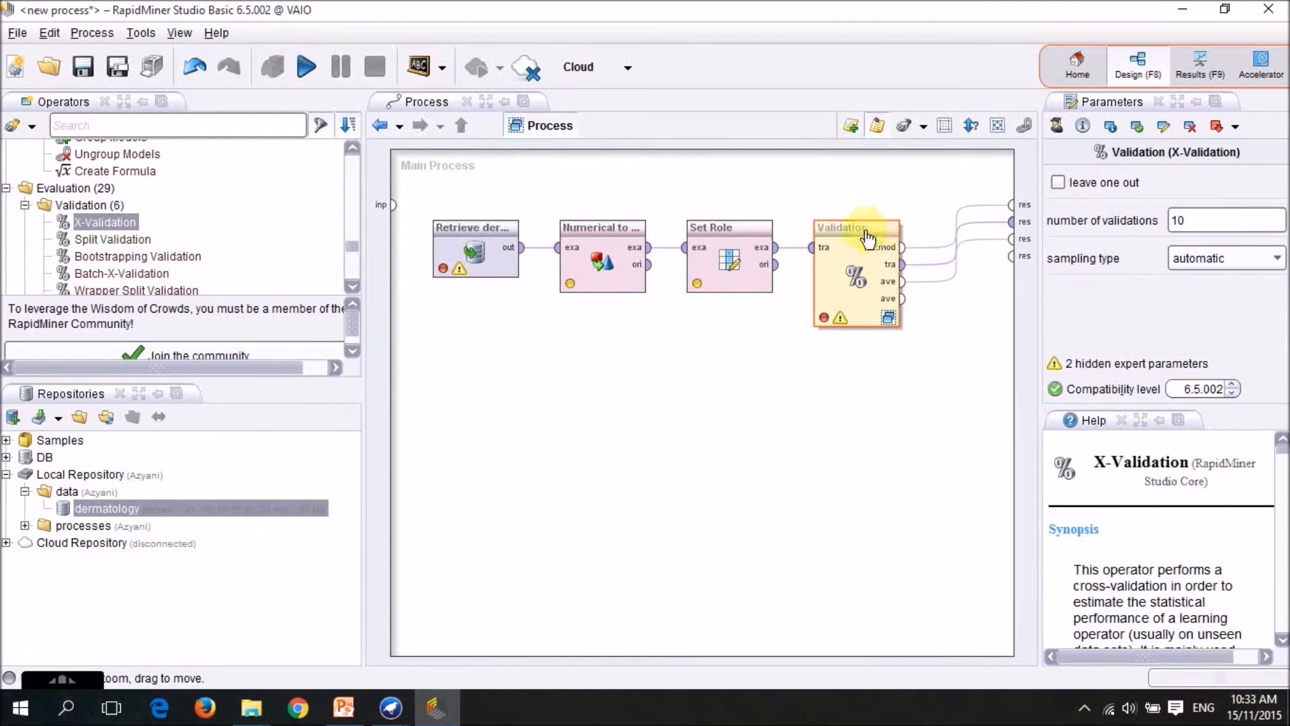
double_click(878, 309)
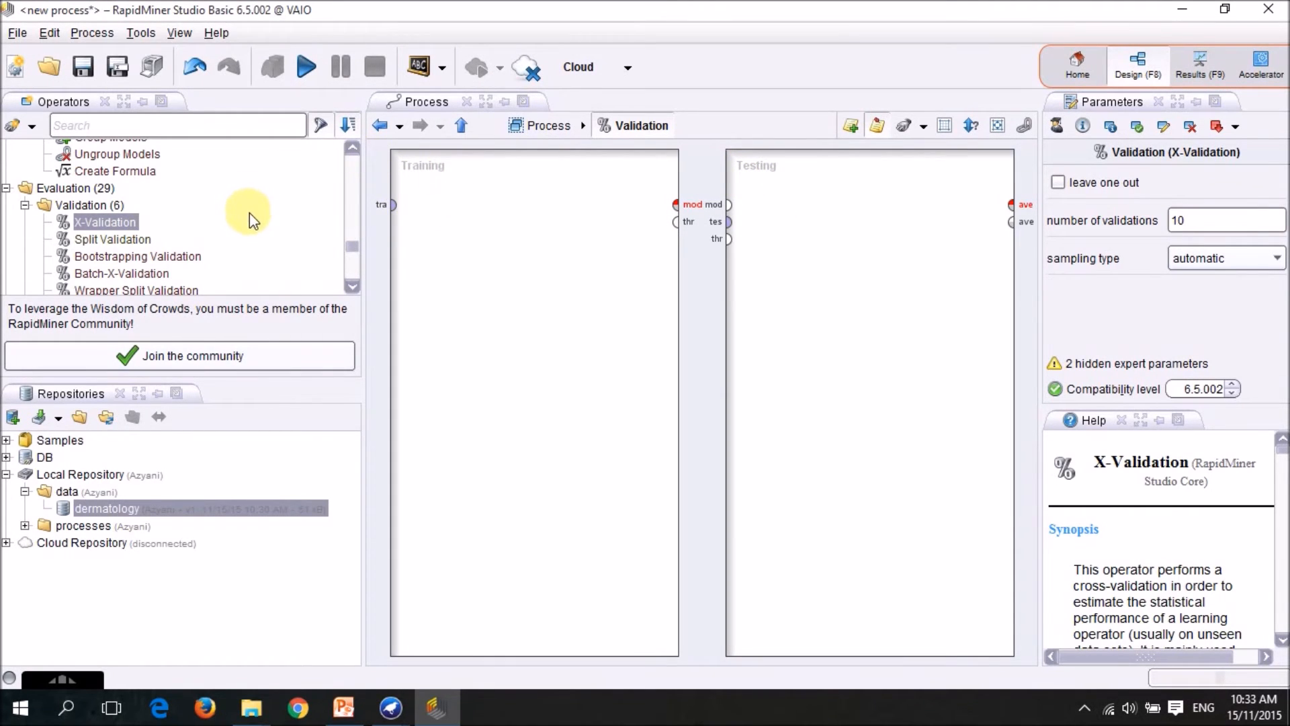
scroll(249, 213, up, 7)
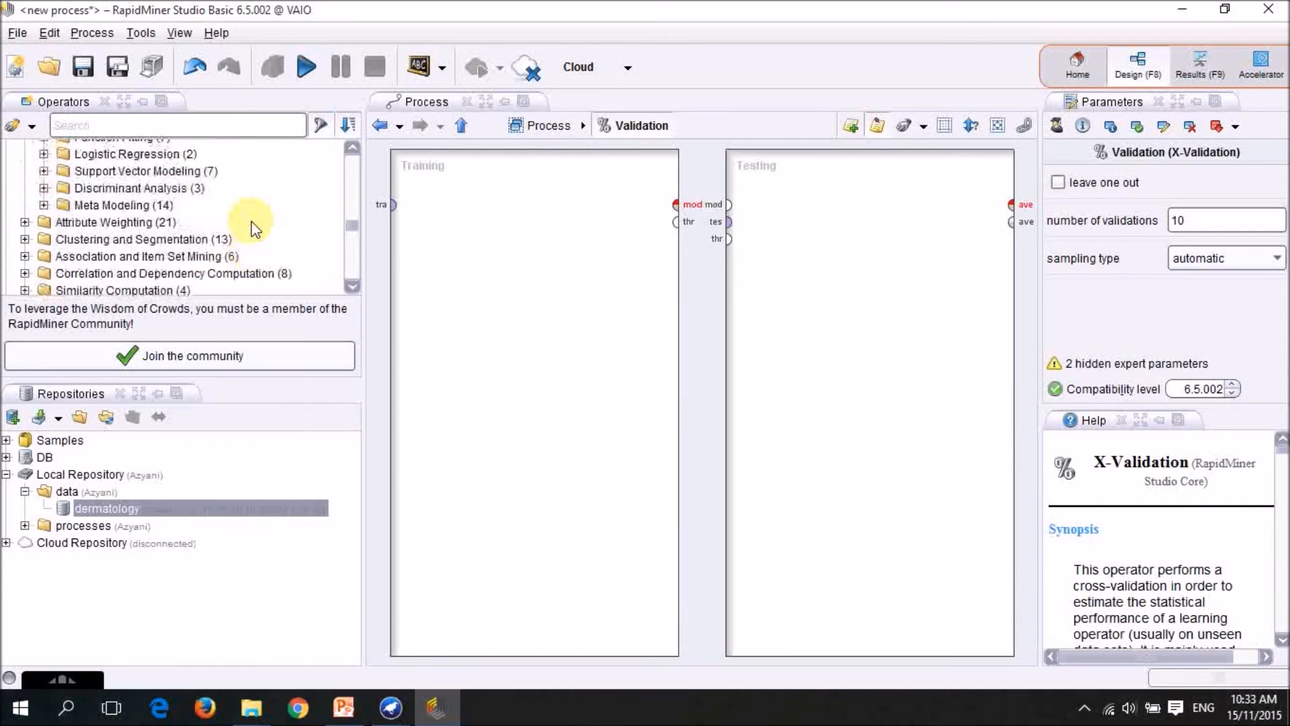
scroll(250, 229, up, 3)
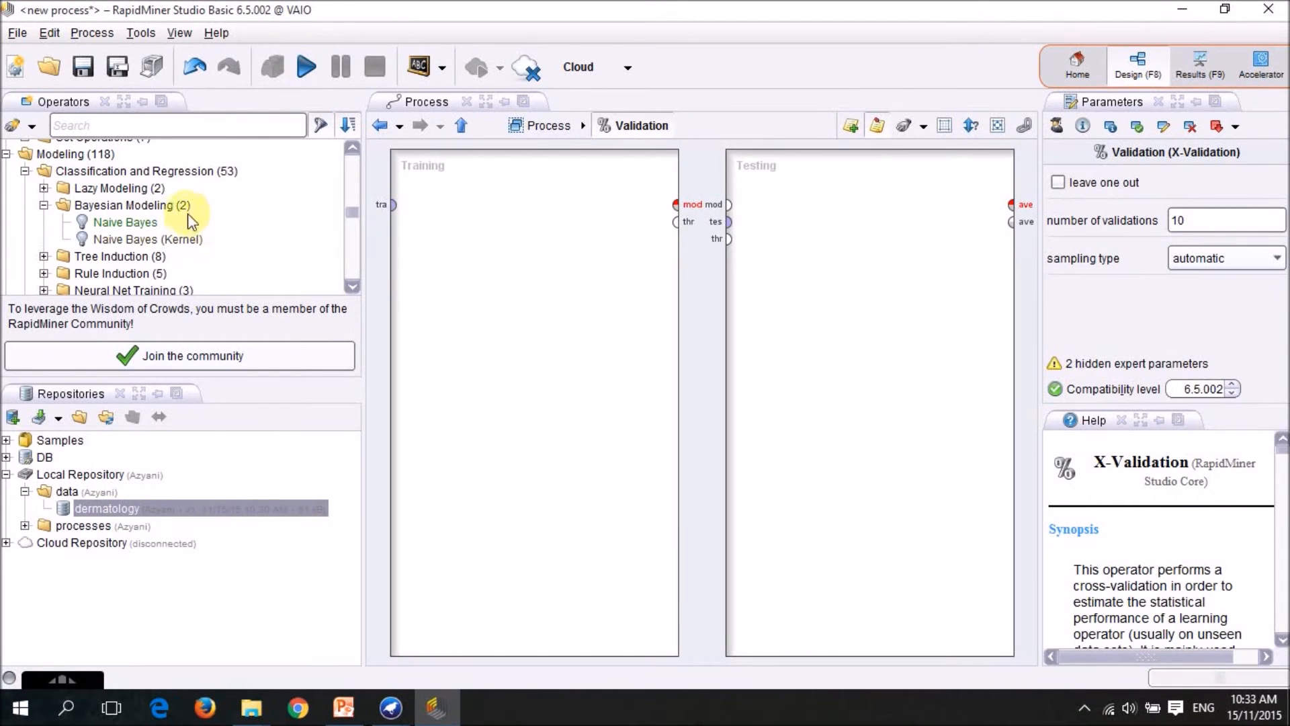
drag(125, 227, 532, 208)
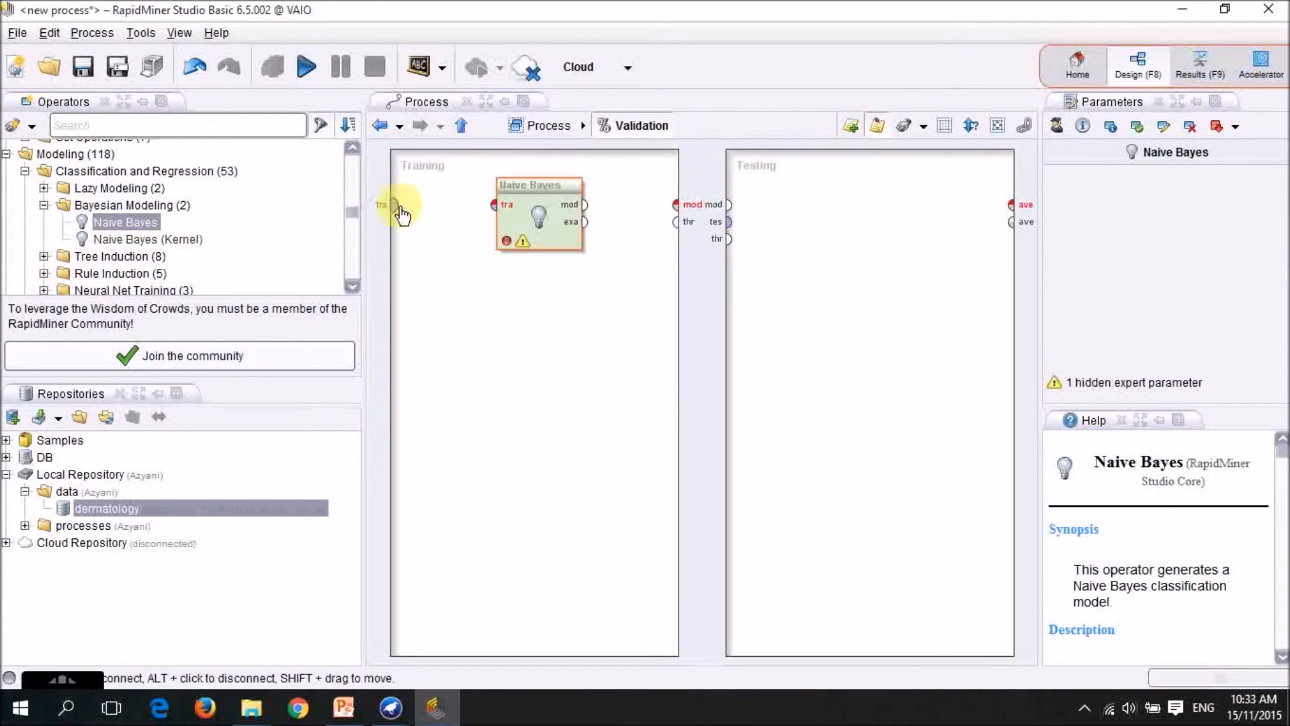
Connect the training input to Naive Bayes and its model output to the Training area's model port.
click(415, 209)
click(395, 206)
click(495, 204)
click(584, 204)
click(676, 204)
click(825, 205)
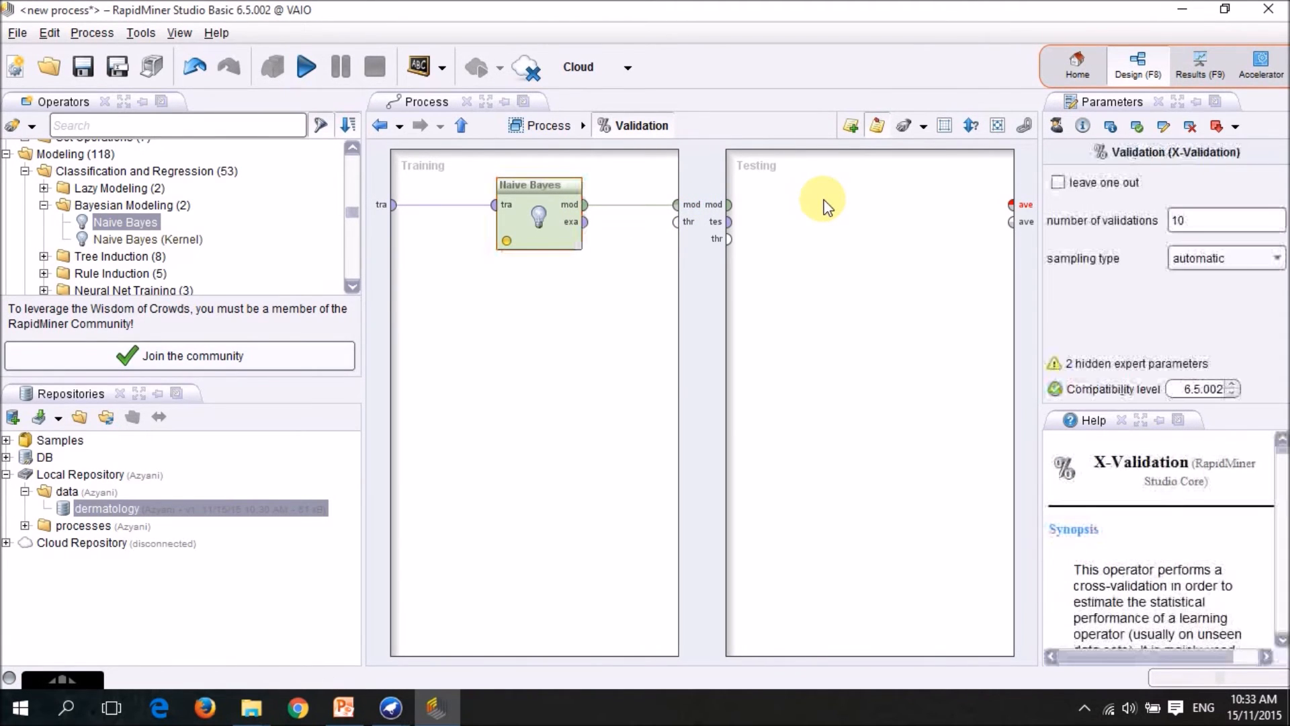
Place an Apply Model operator in the Testing area, followed by a Performance (Classification) operator.
scroll(273, 227, down, 4)
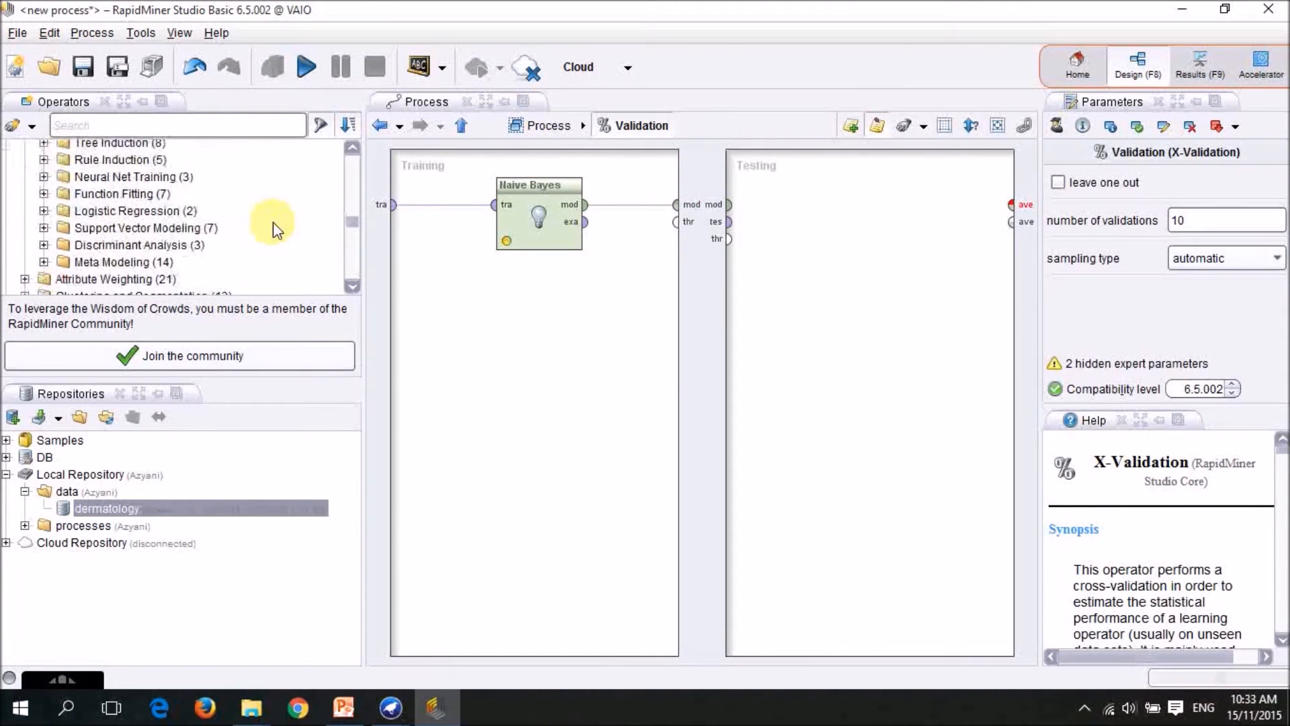
scroll(275, 223, down, 3)
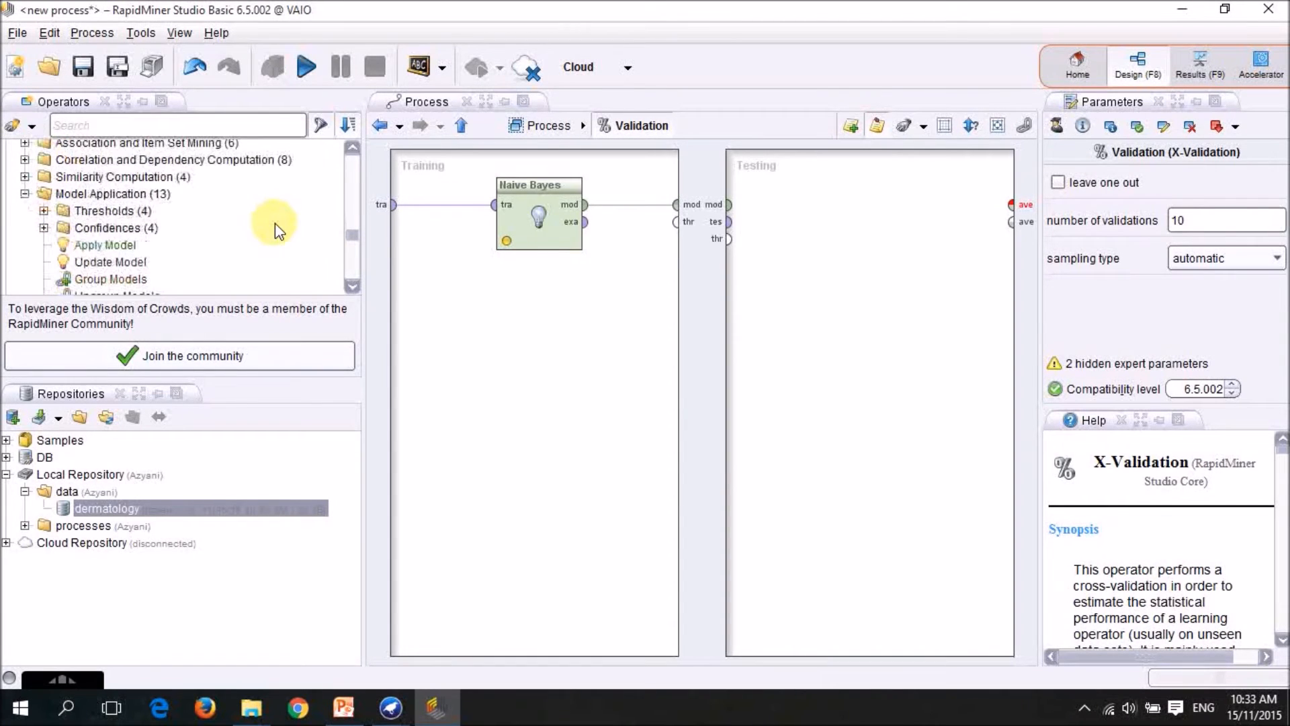
drag(86, 243, 781, 214)
scroll(210, 230, down, 3)
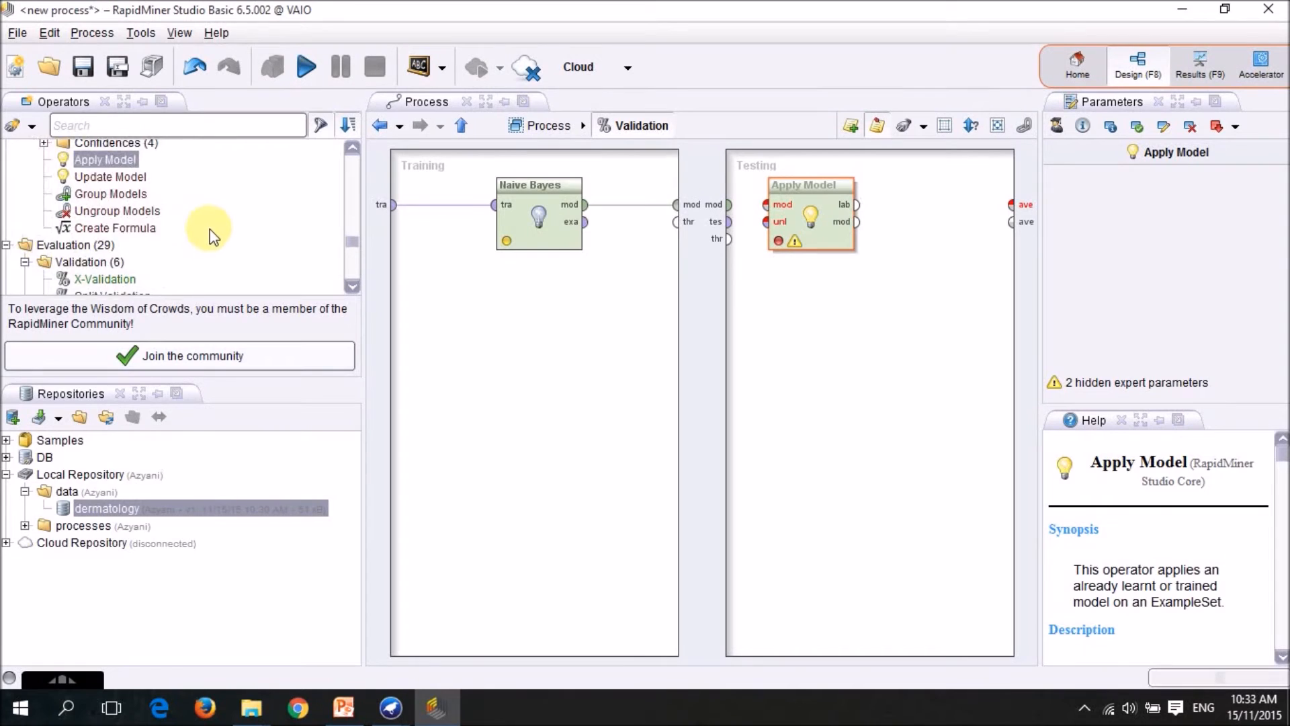
scroll(211, 230, down, 3)
drag(178, 245, 919, 214)
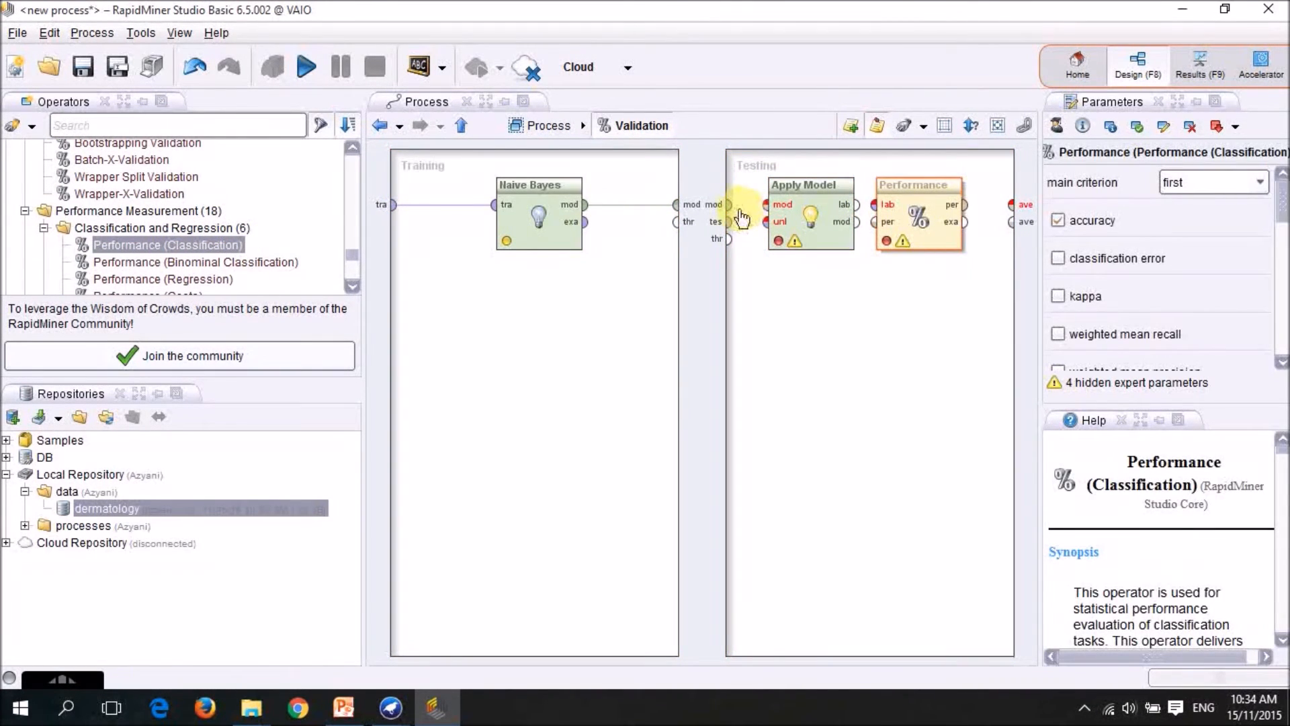
Connect the model and test data to Apply Model, its labelled output to Performance, and the performance output to the first averagable port.
drag(728, 204, 767, 221)
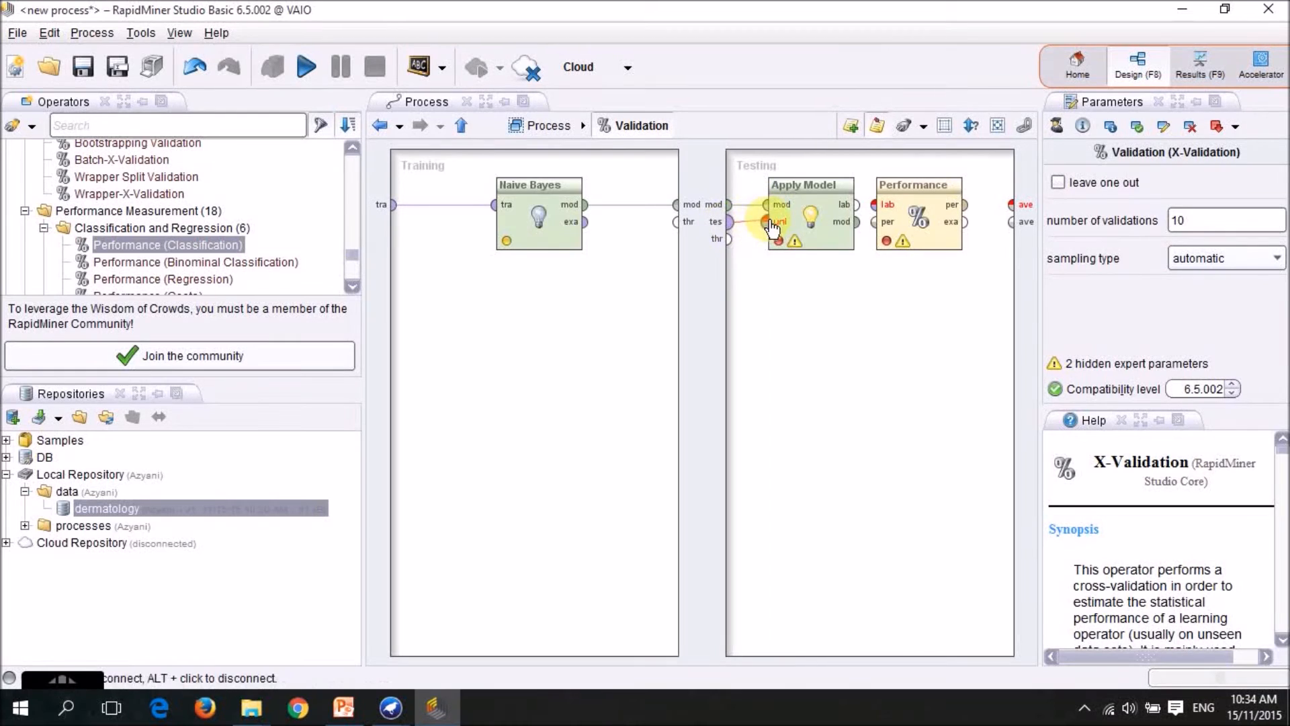
drag(857, 212, 874, 205)
drag(965, 204, 1012, 204)
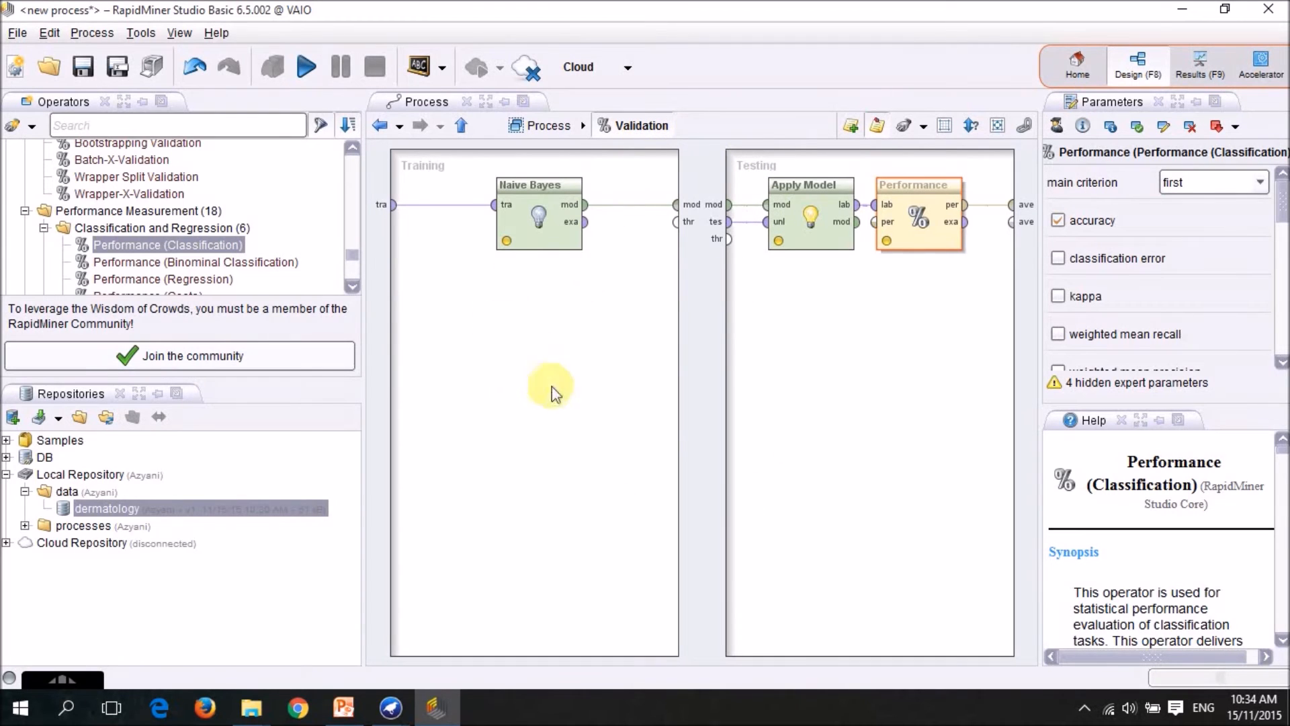
Run the Naive Bayes validation from the main process and view the text description of its performance vector.
click(463, 127)
click(306, 67)
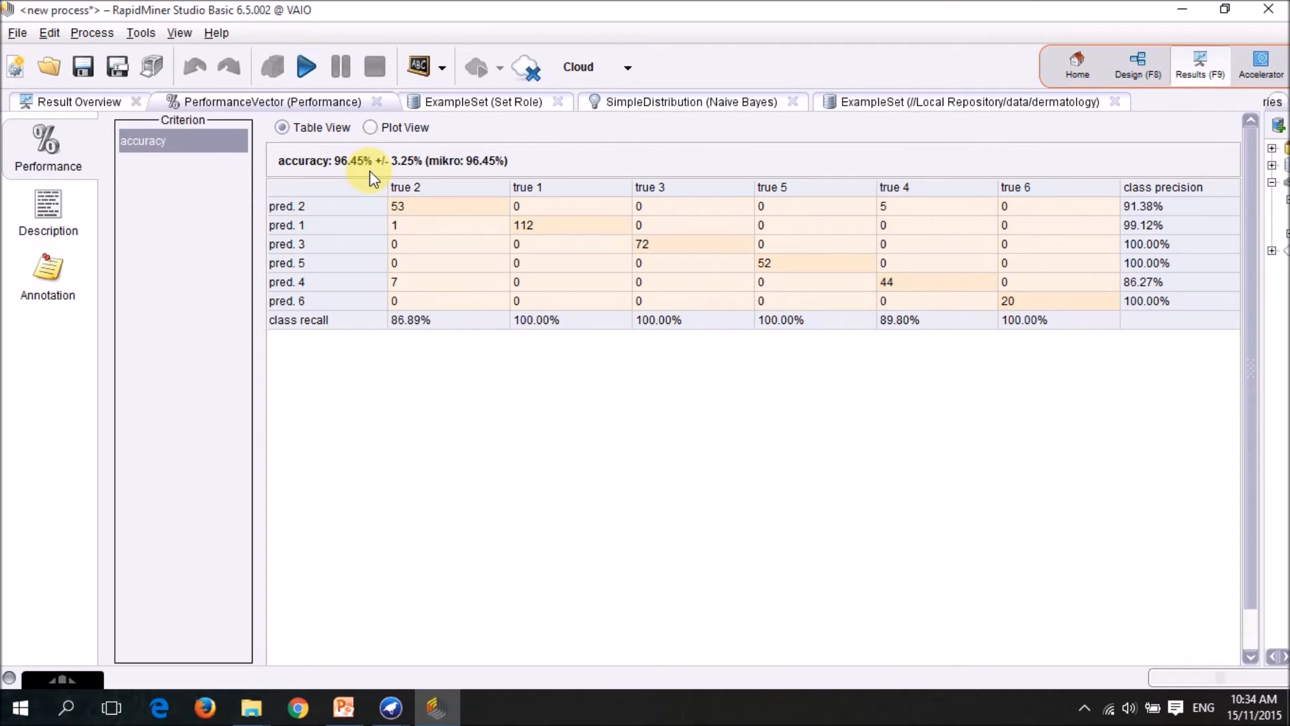
click(64, 208)
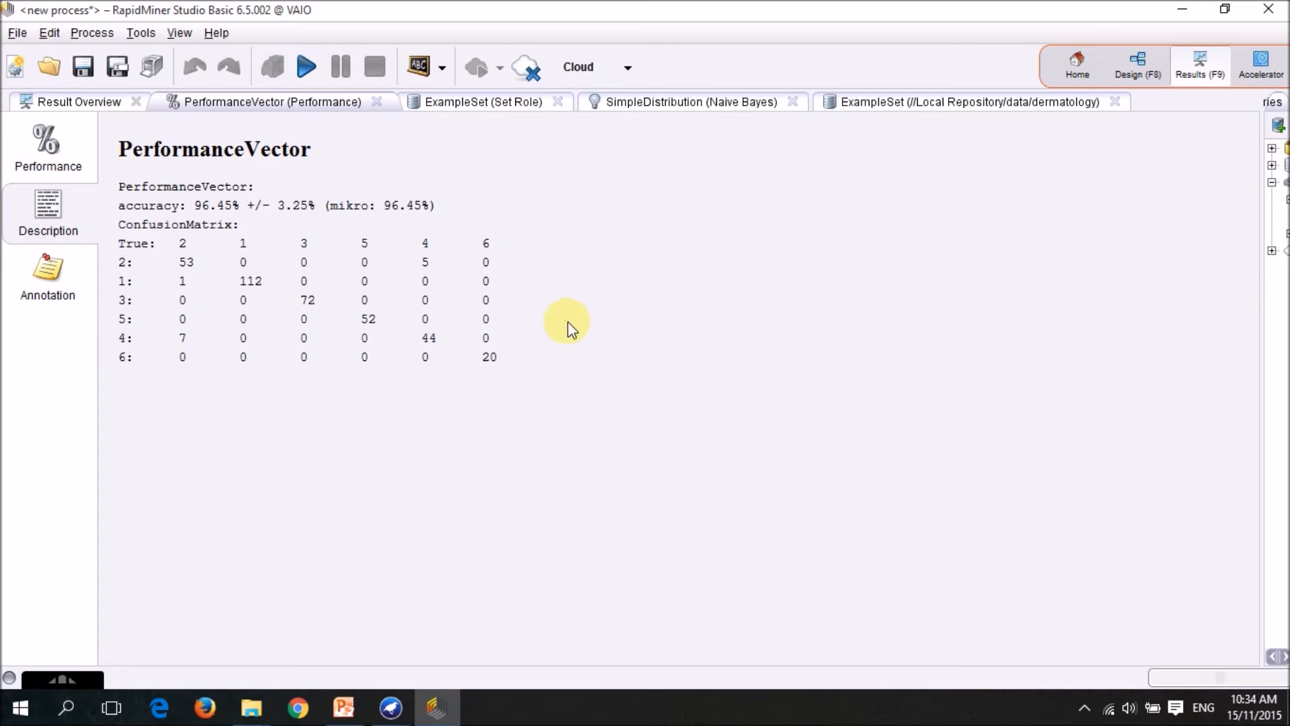
Examine the Naive Bayes distribution model through its class description, distribution table and erythema density chart.
click(662, 104)
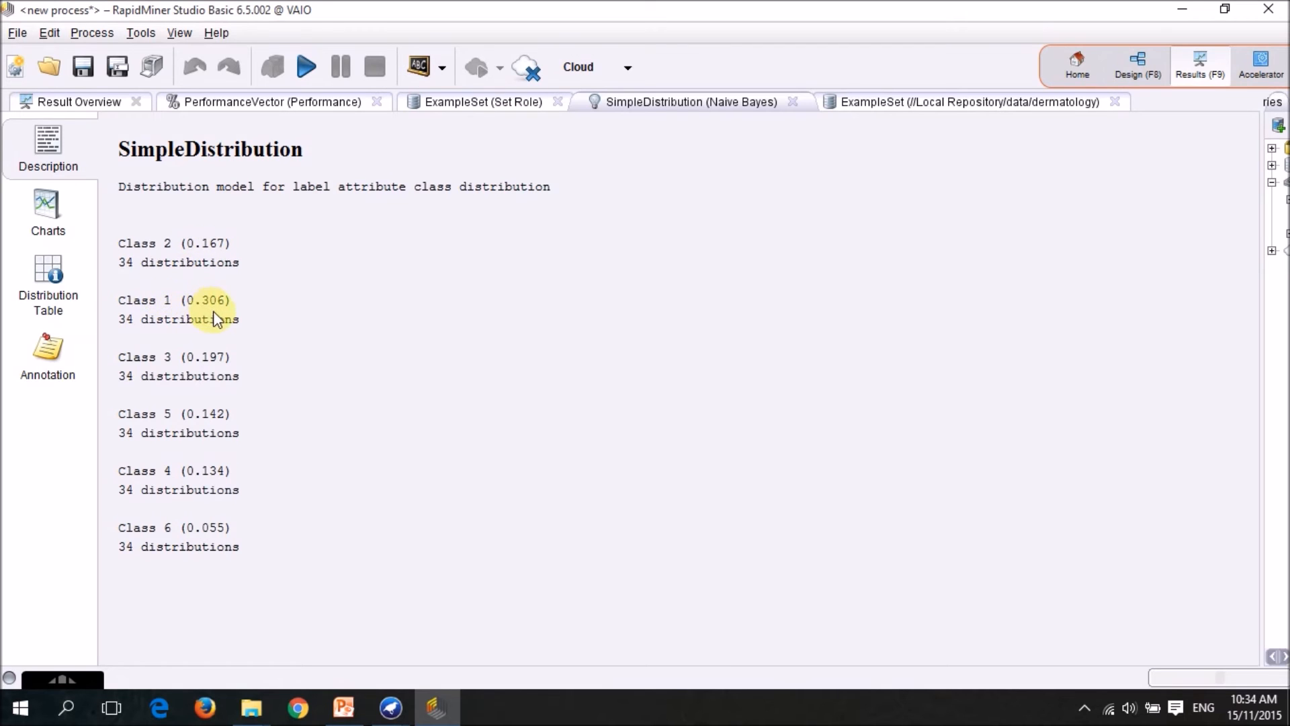
click(50, 282)
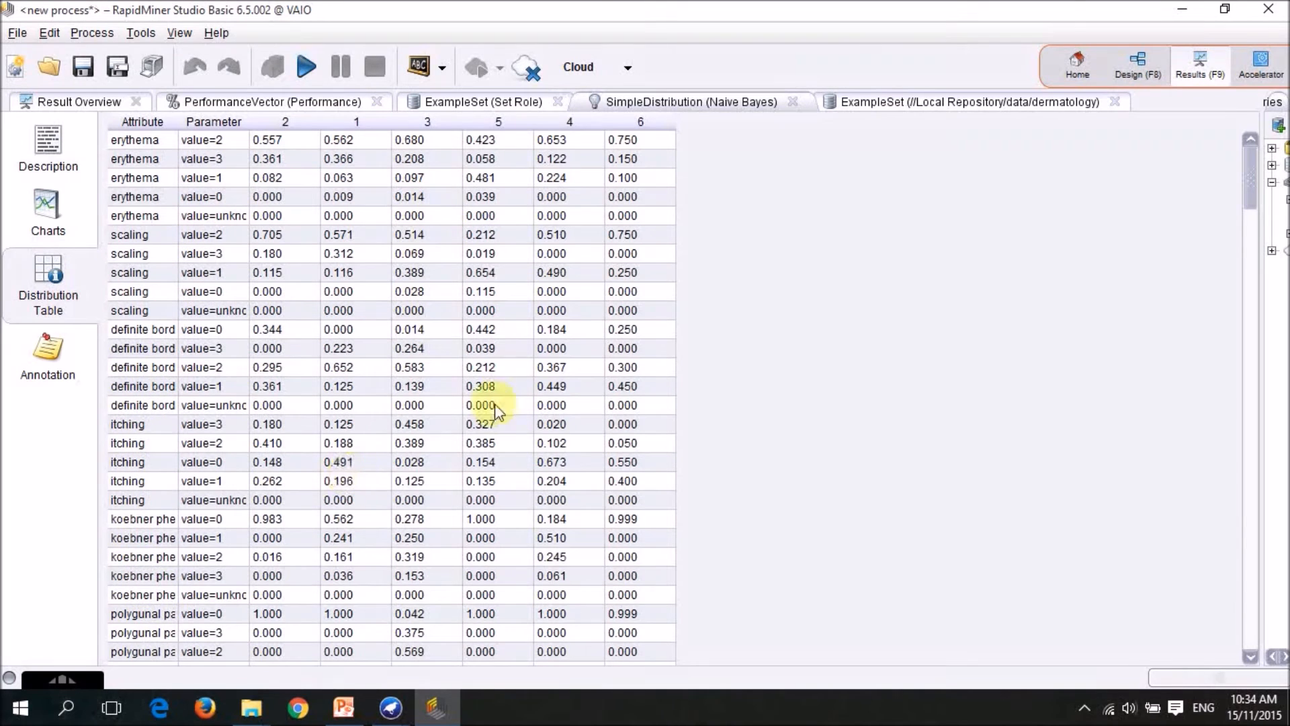
scroll(538, 262, down, 5)
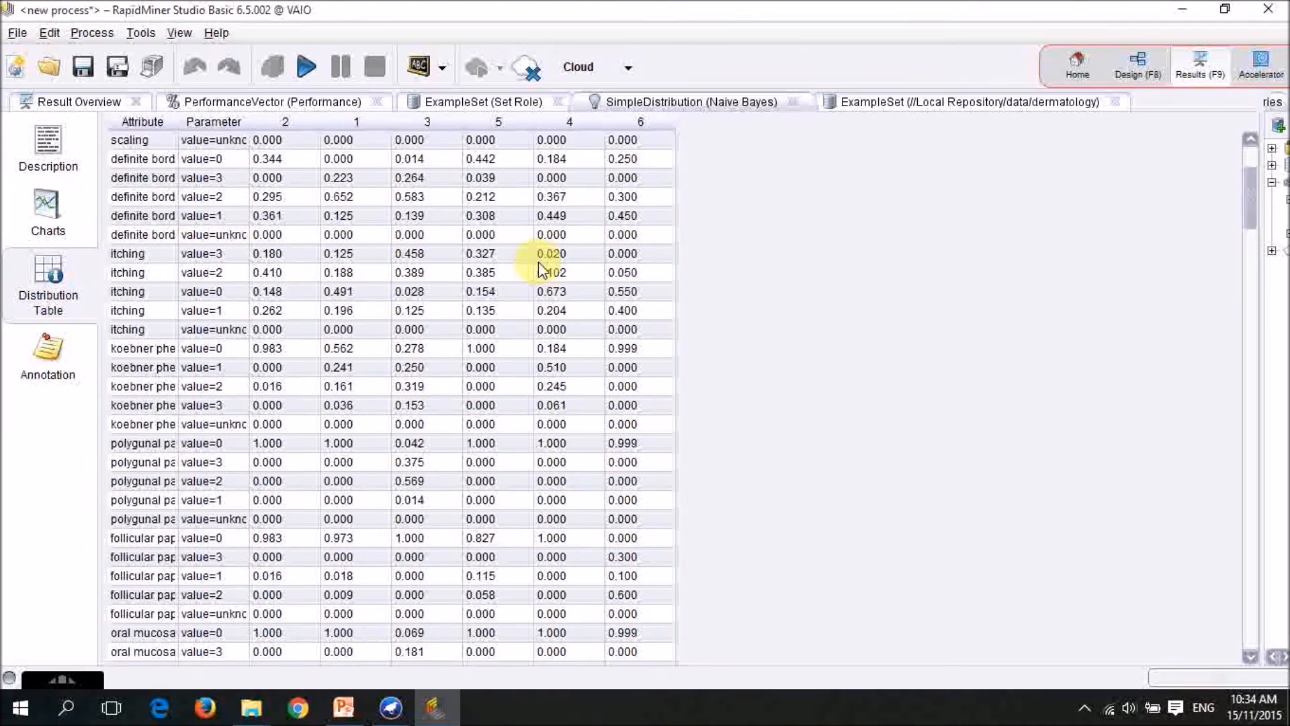
scroll(538, 267, down, 6)
scroll(545, 264, up, 9)
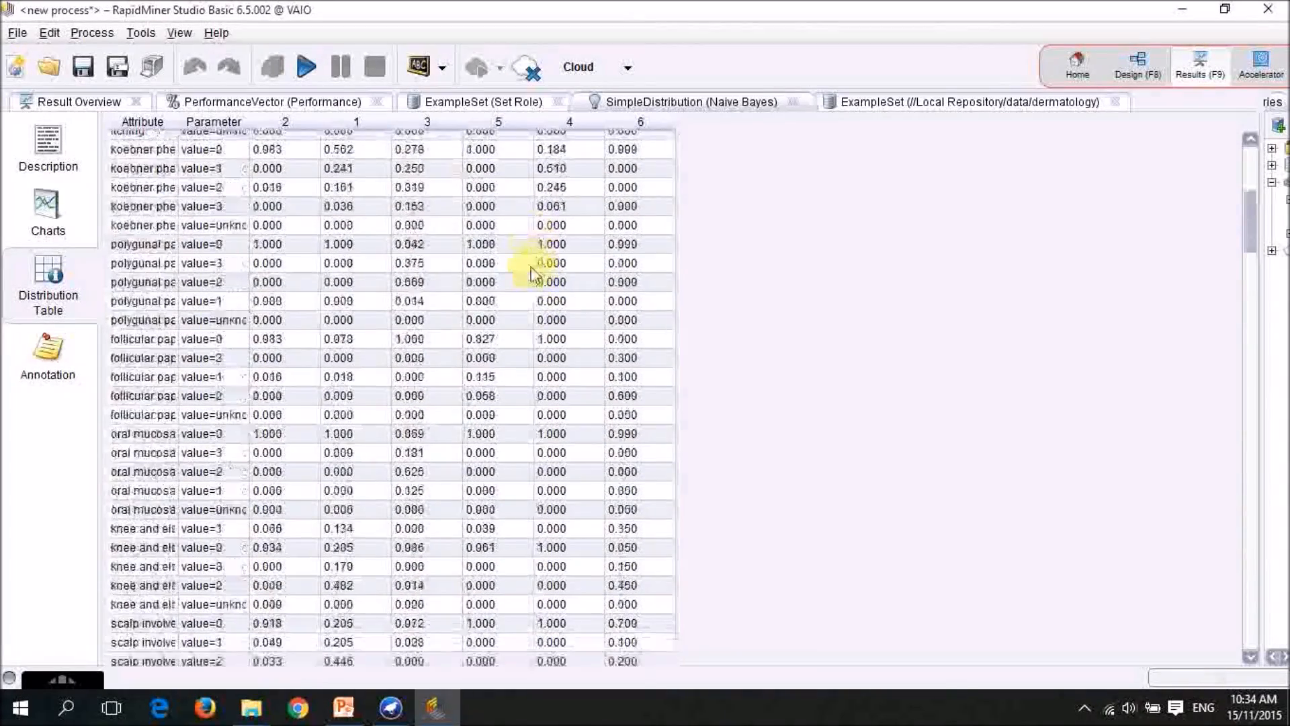
scroll(396, 219, up, 4)
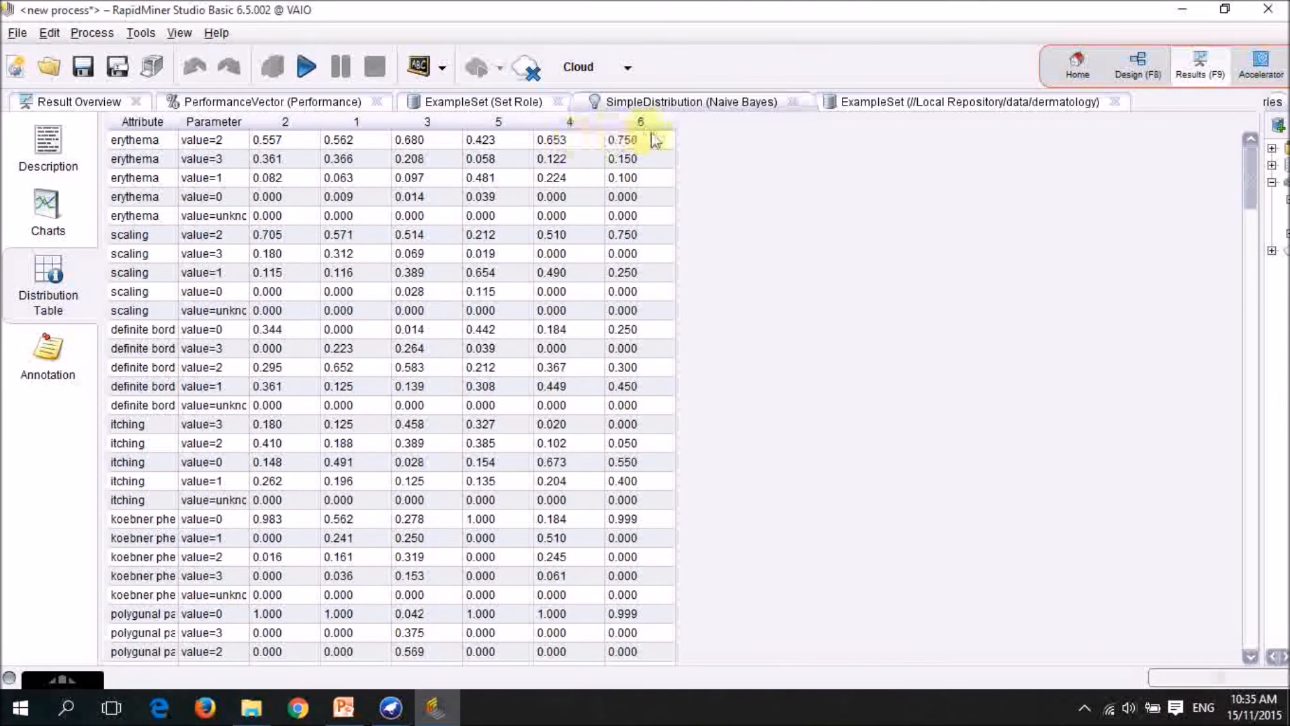
click(44, 213)
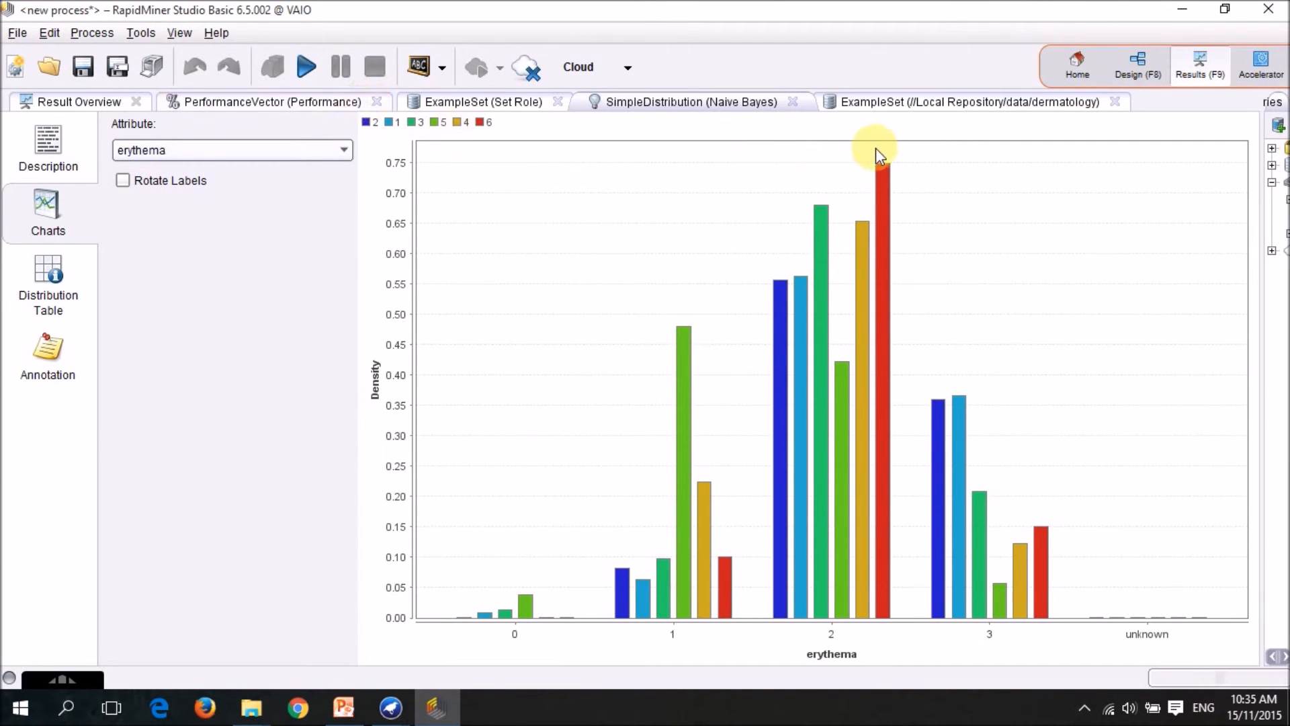
Return to the process design and replace Naive Bayes in the Validation's Training area with a Decision Tree operator.
click(1140, 67)
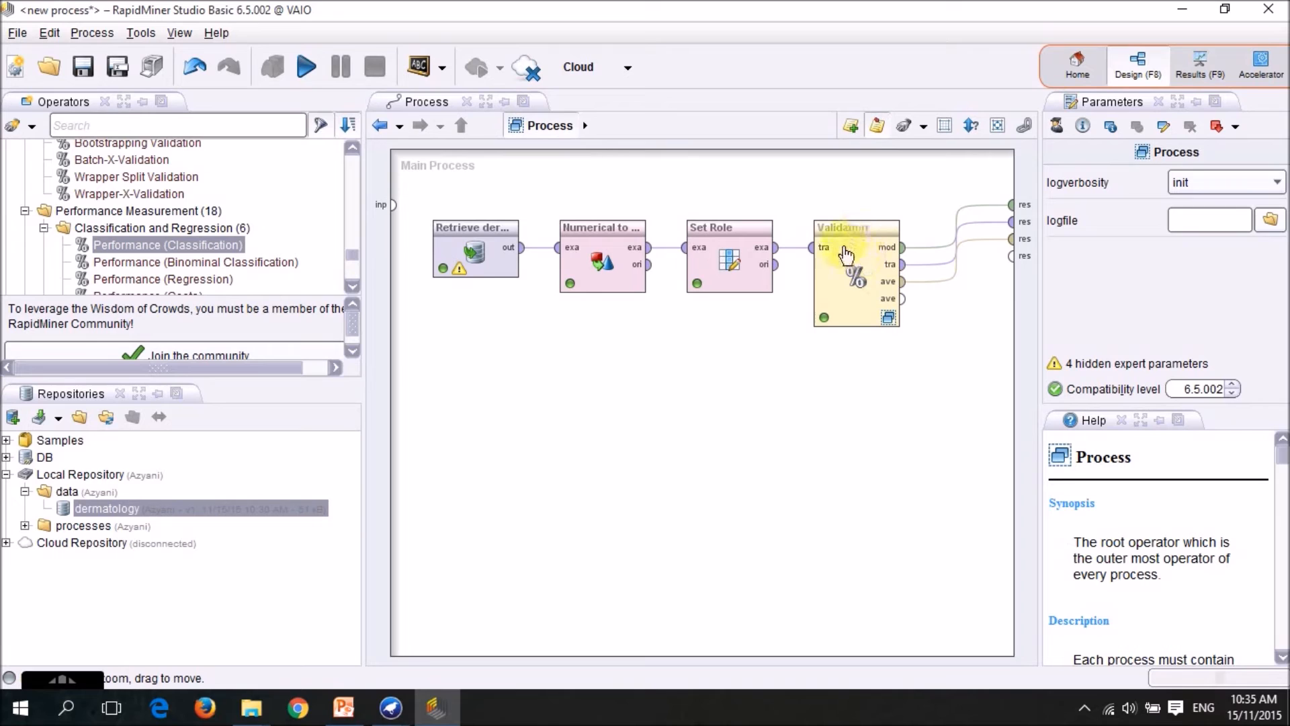
click(889, 319)
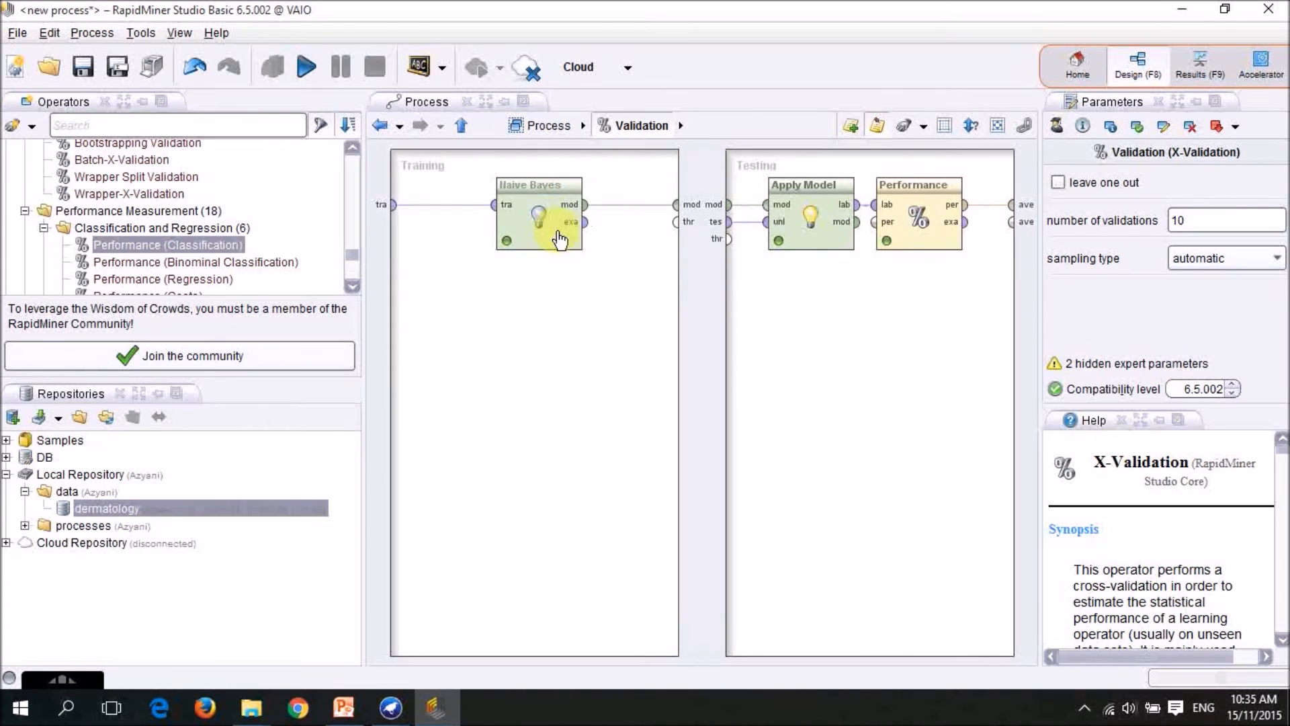
right_click(542, 205)
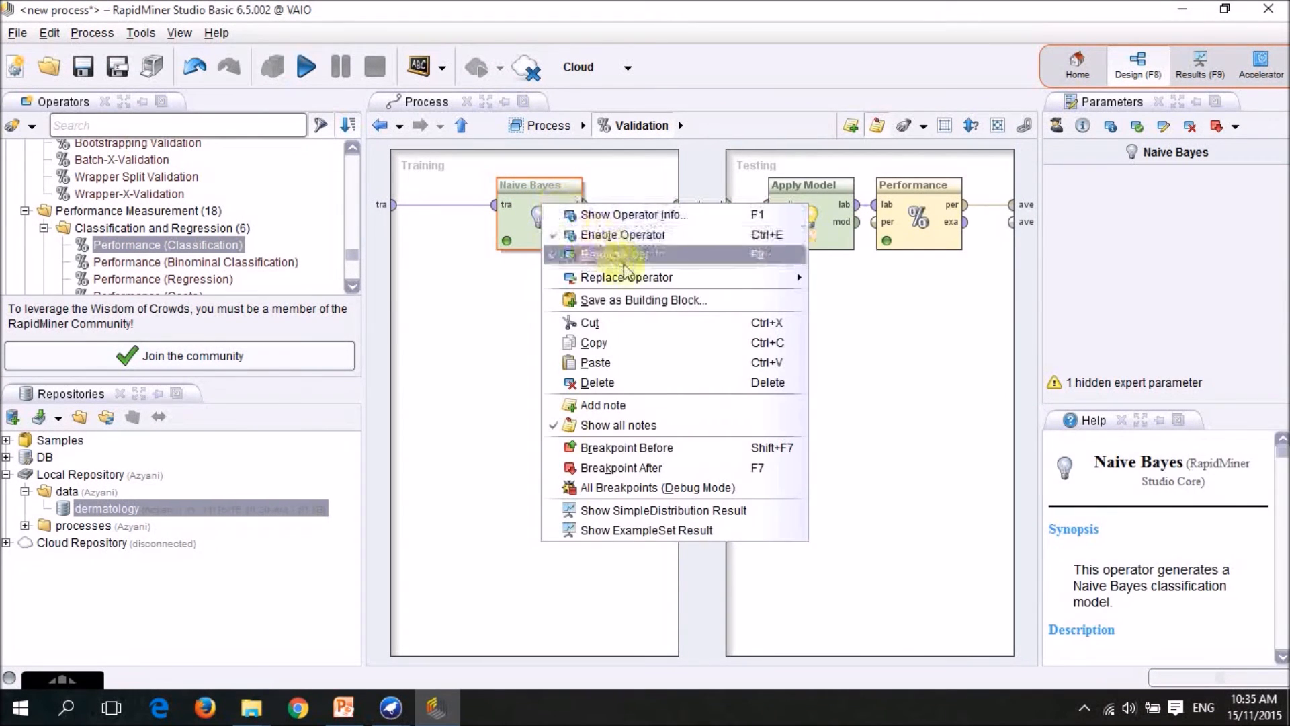
mouse_move(664, 280)
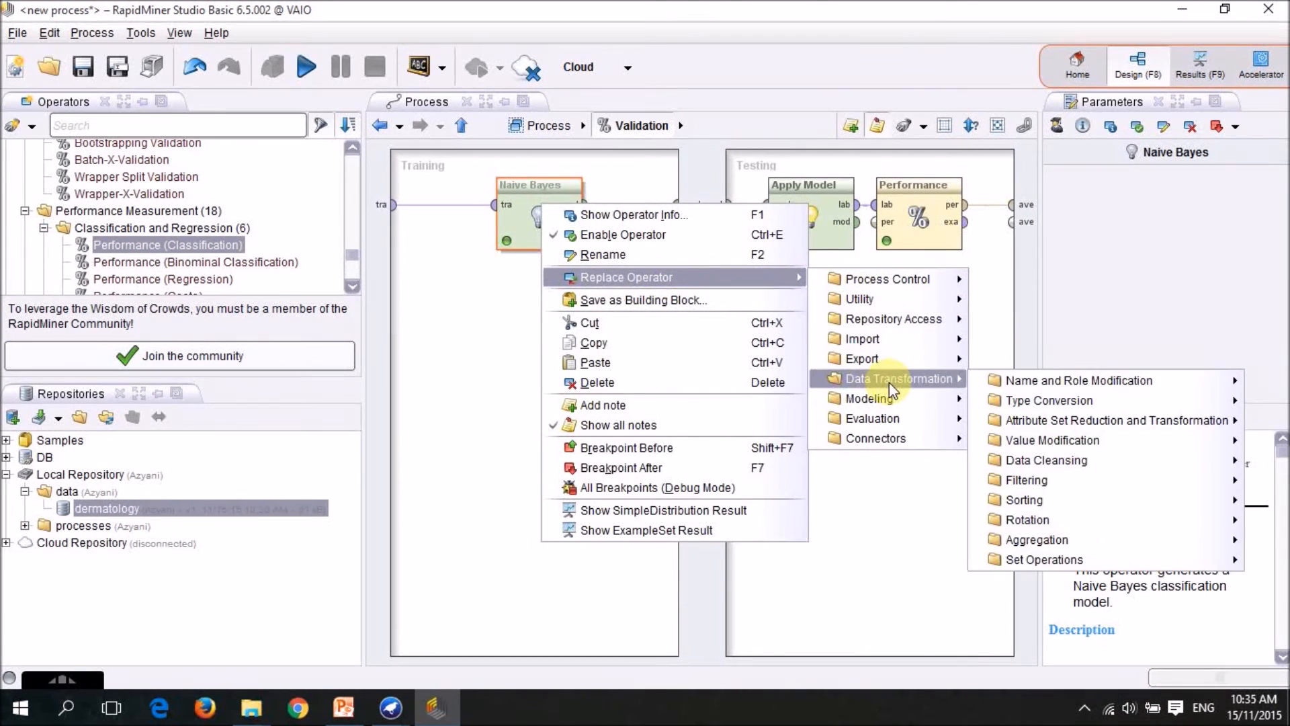
mouse_move(902, 397)
mouse_move(995, 401)
mouse_move(893, 442)
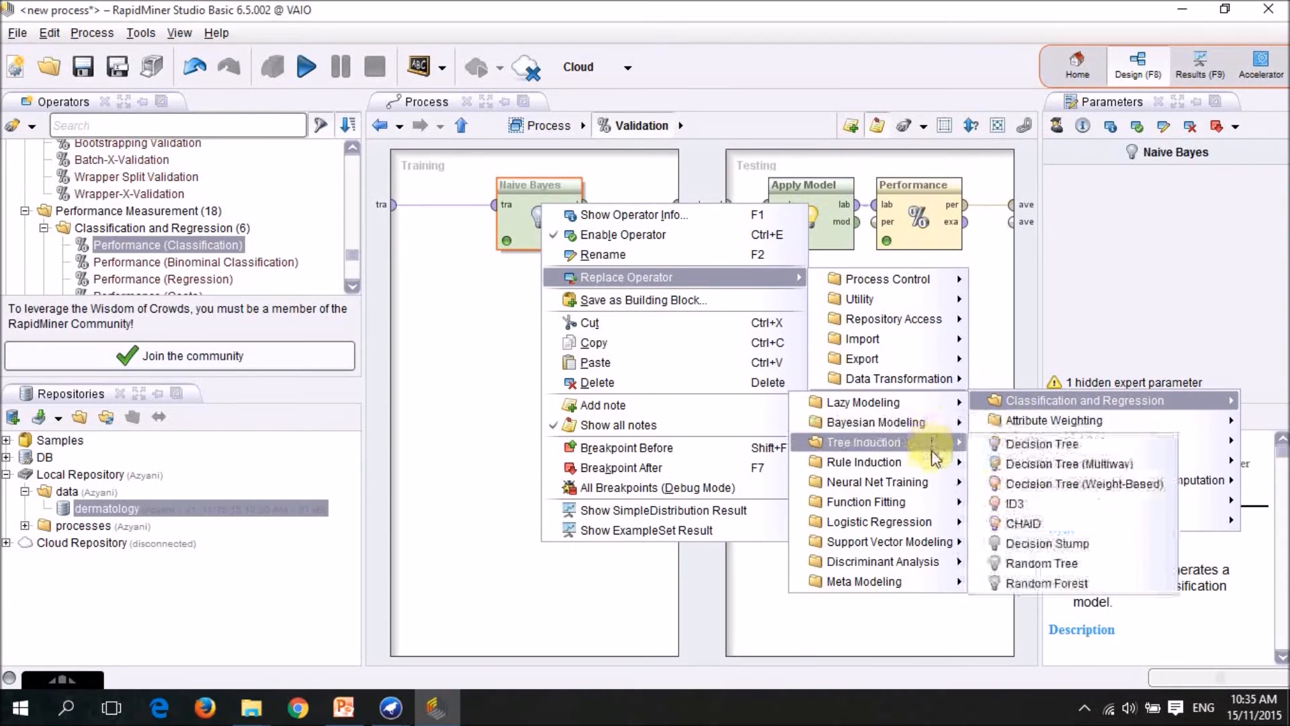
click(1003, 445)
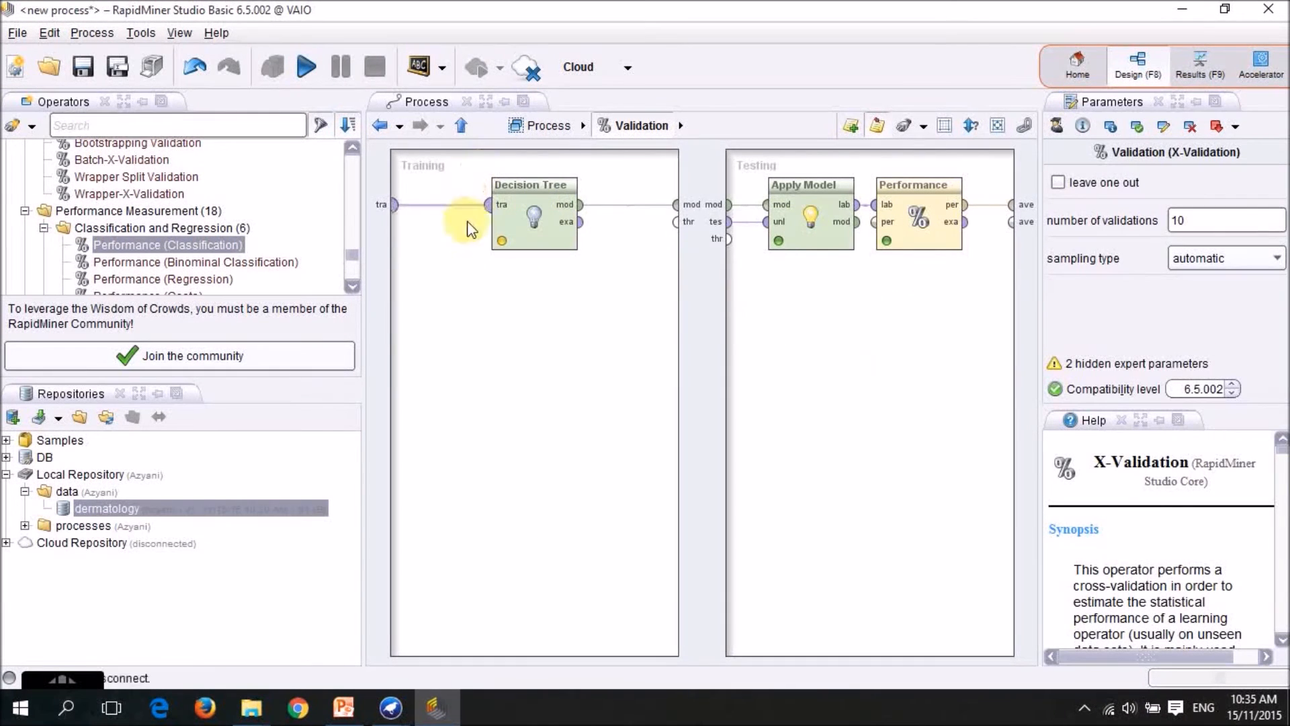
Run the process with the Decision Tree and view its performance description and the resulting tree graph.
click(462, 127)
click(306, 66)
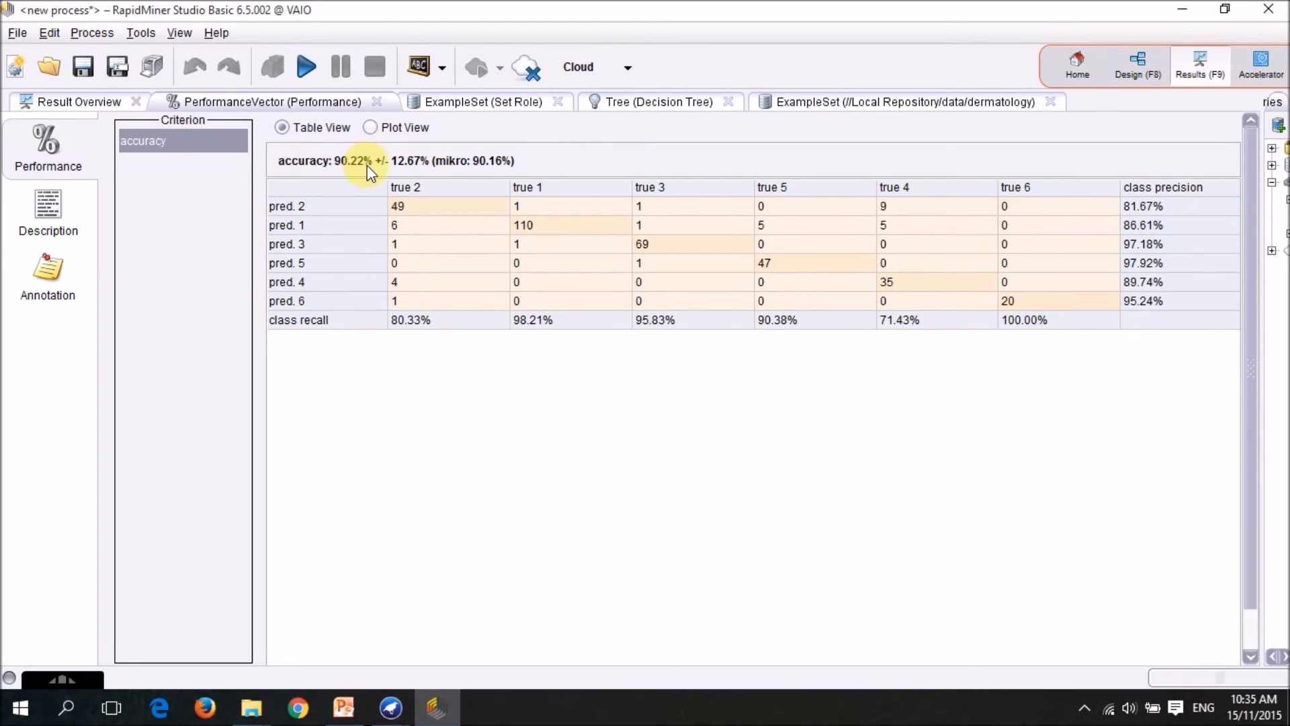
click(92, 217)
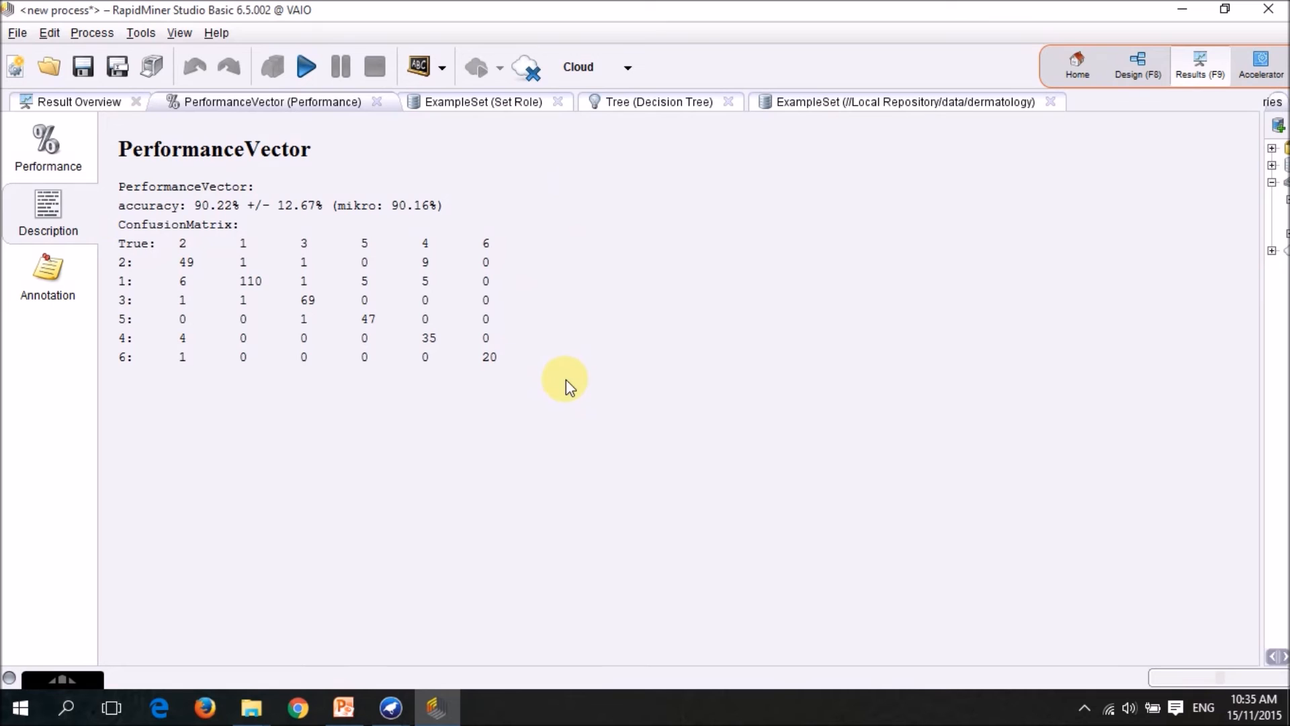
click(627, 108)
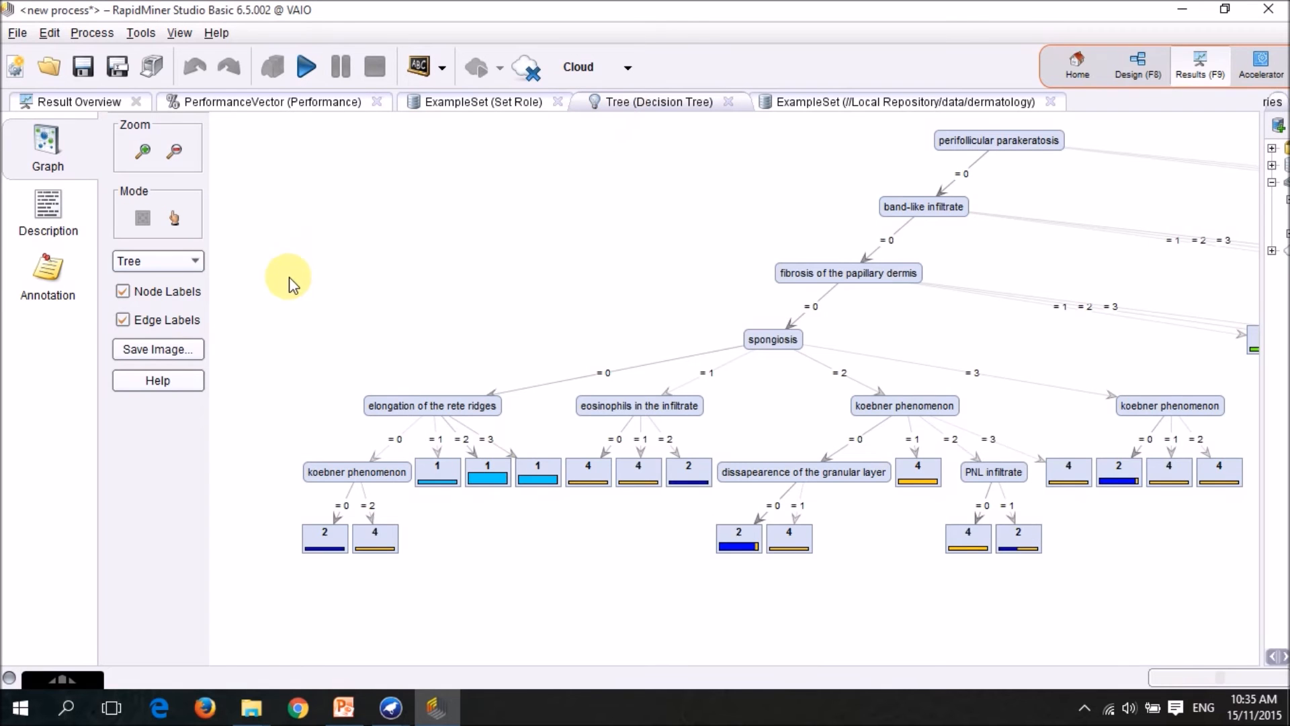
Examine the rest of the Decision Tree graph and read through the tree's text description.
drag(1008, 208, 809, 235)
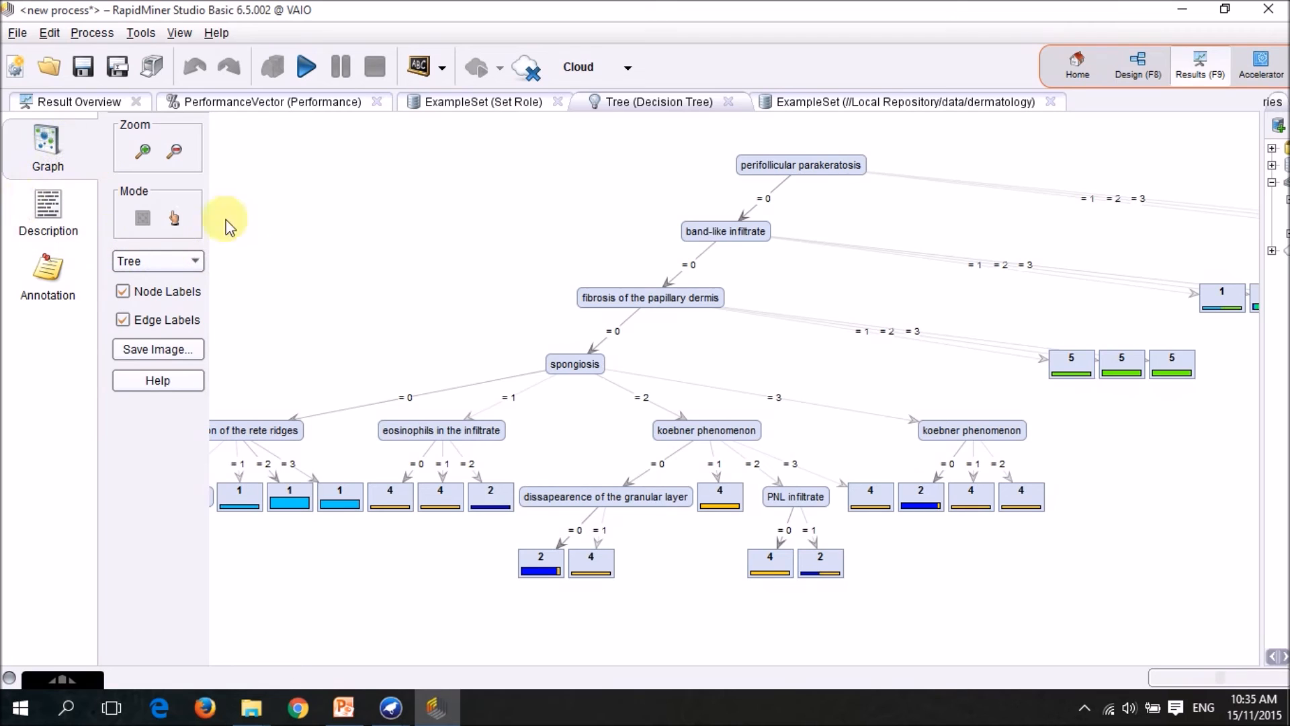
scroll(913, 329, down, 1)
drag(813, 275, 527, 304)
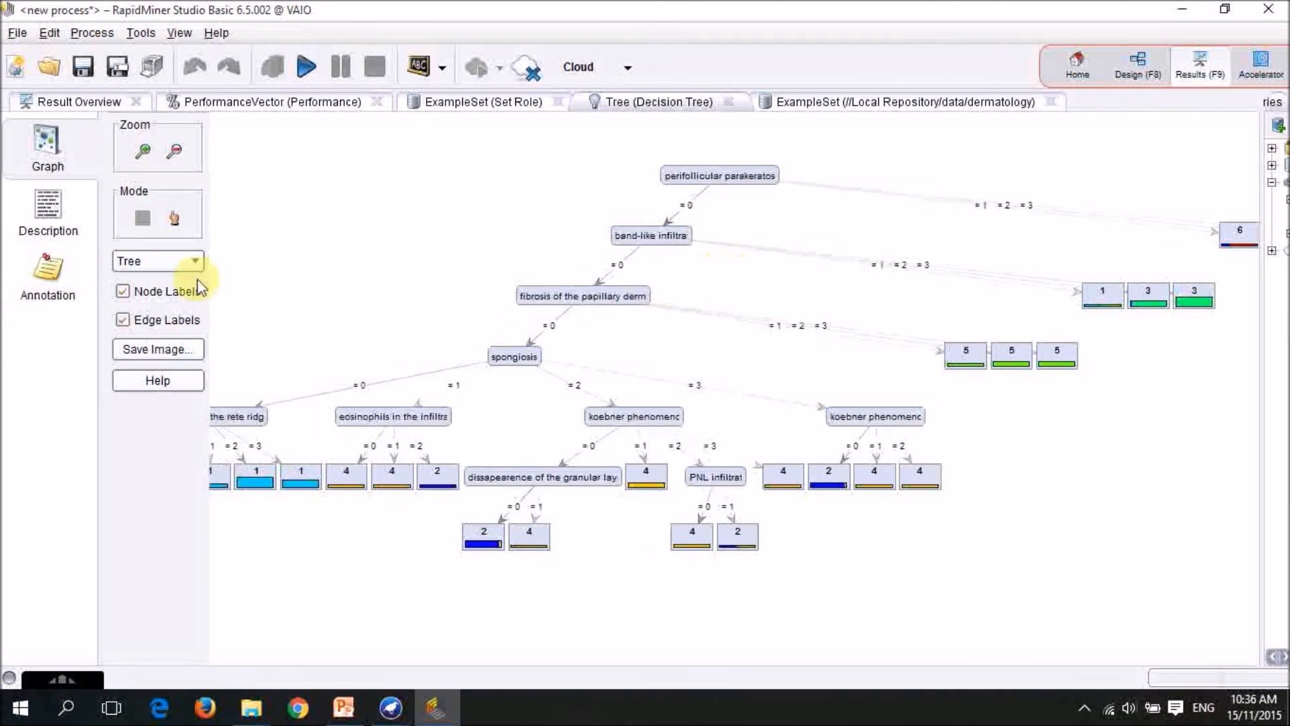
click(42, 217)
scroll(759, 418, down, 8)
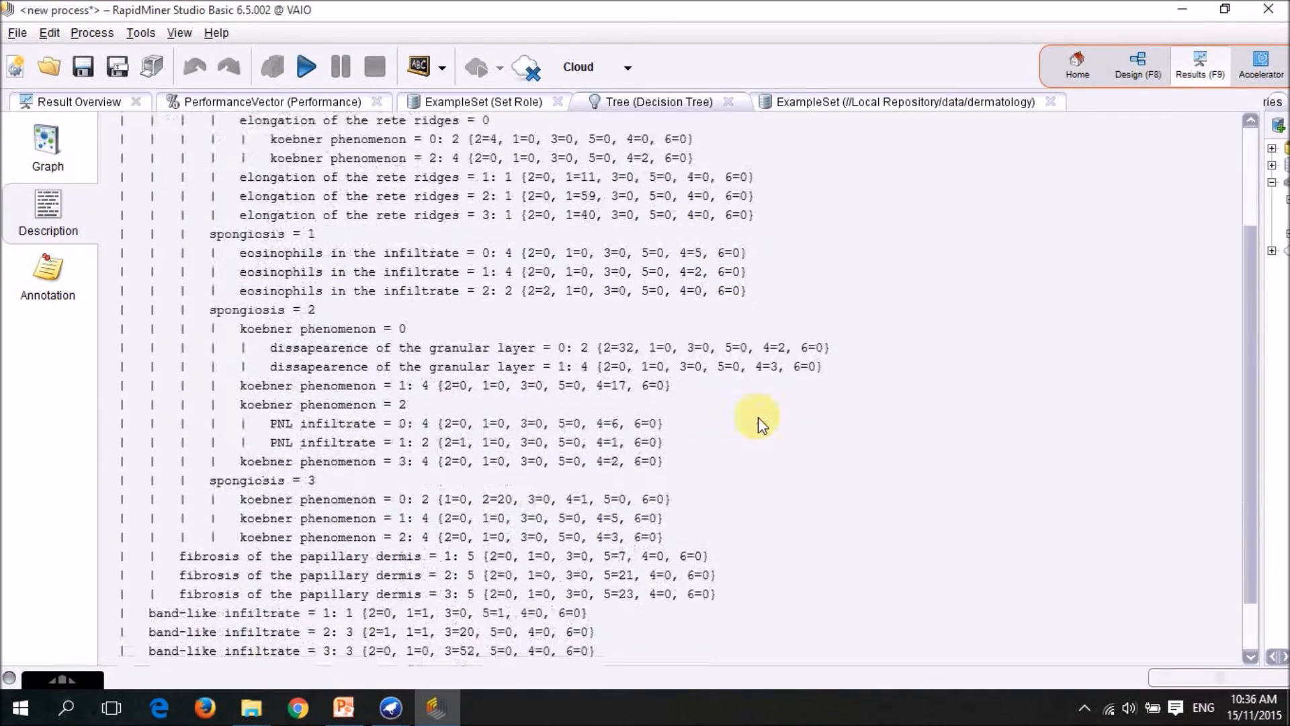
scroll(753, 419, up, 8)
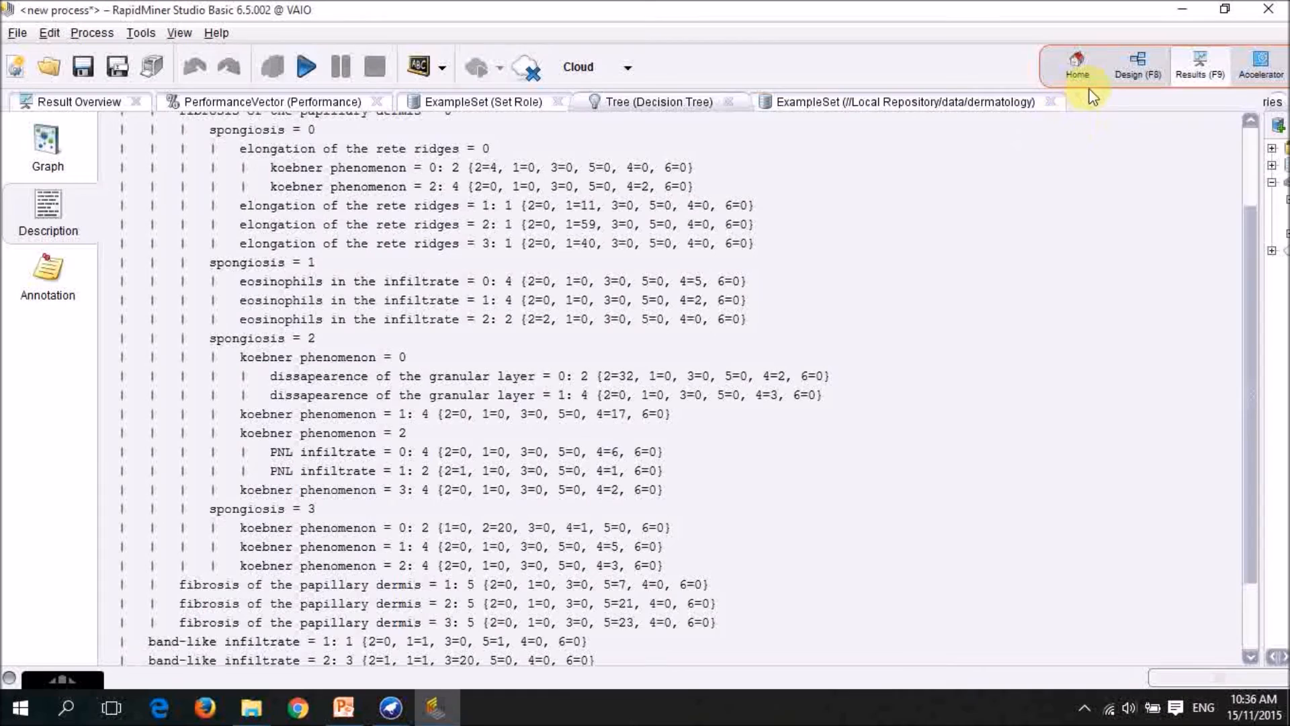
Return to the process design and replace the Decision Tree in the Validation's Training area with a Random Forest operator.
click(1135, 64)
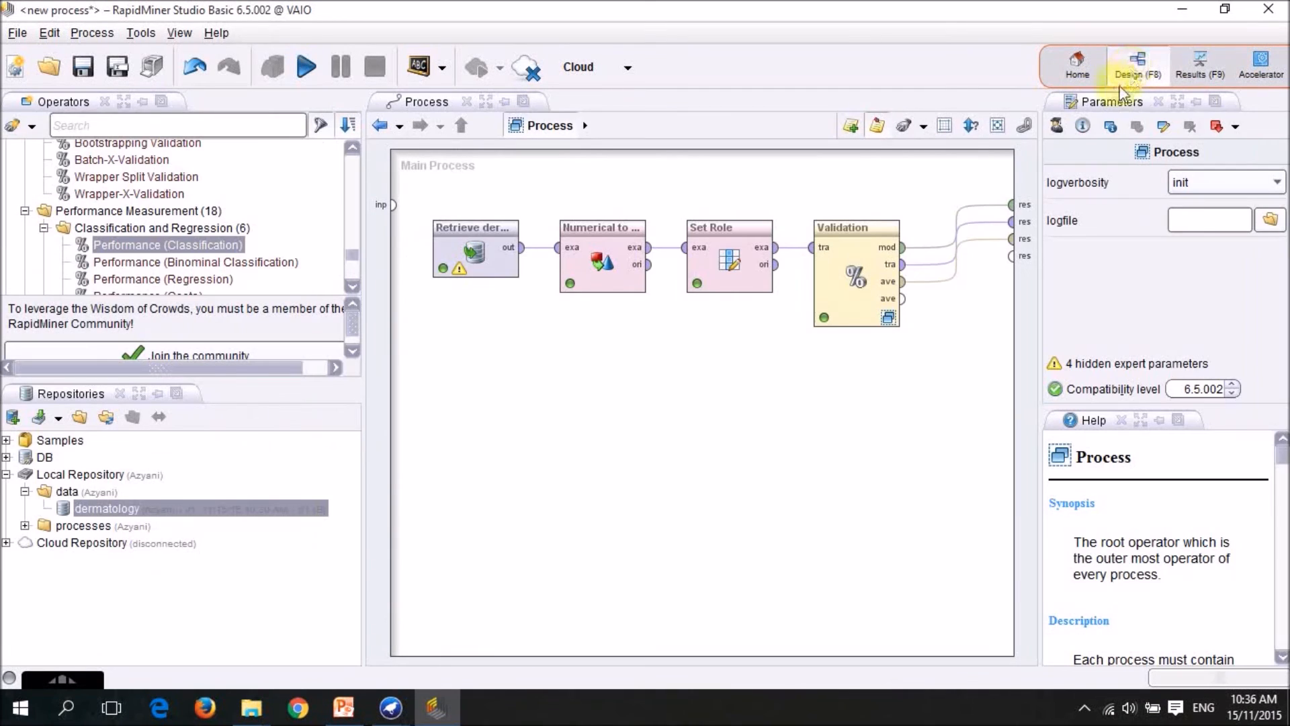
click(887, 317)
right_click(568, 236)
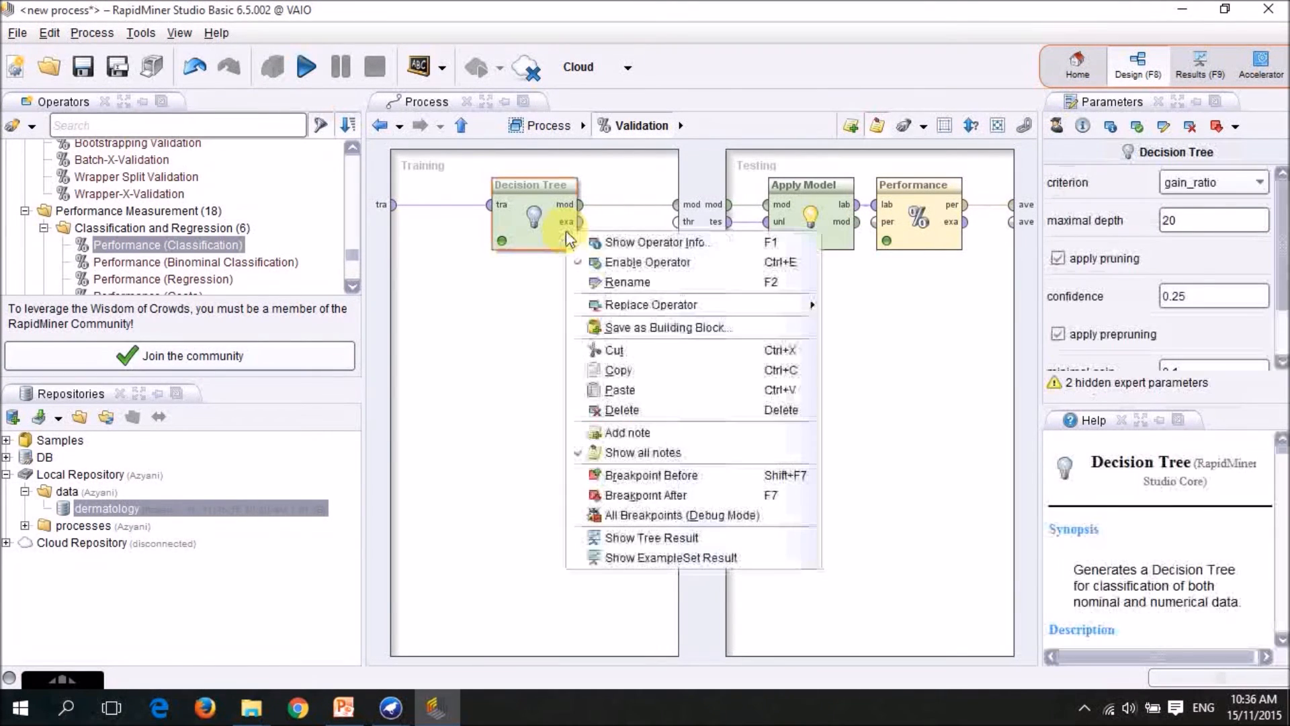
mouse_move(812, 304)
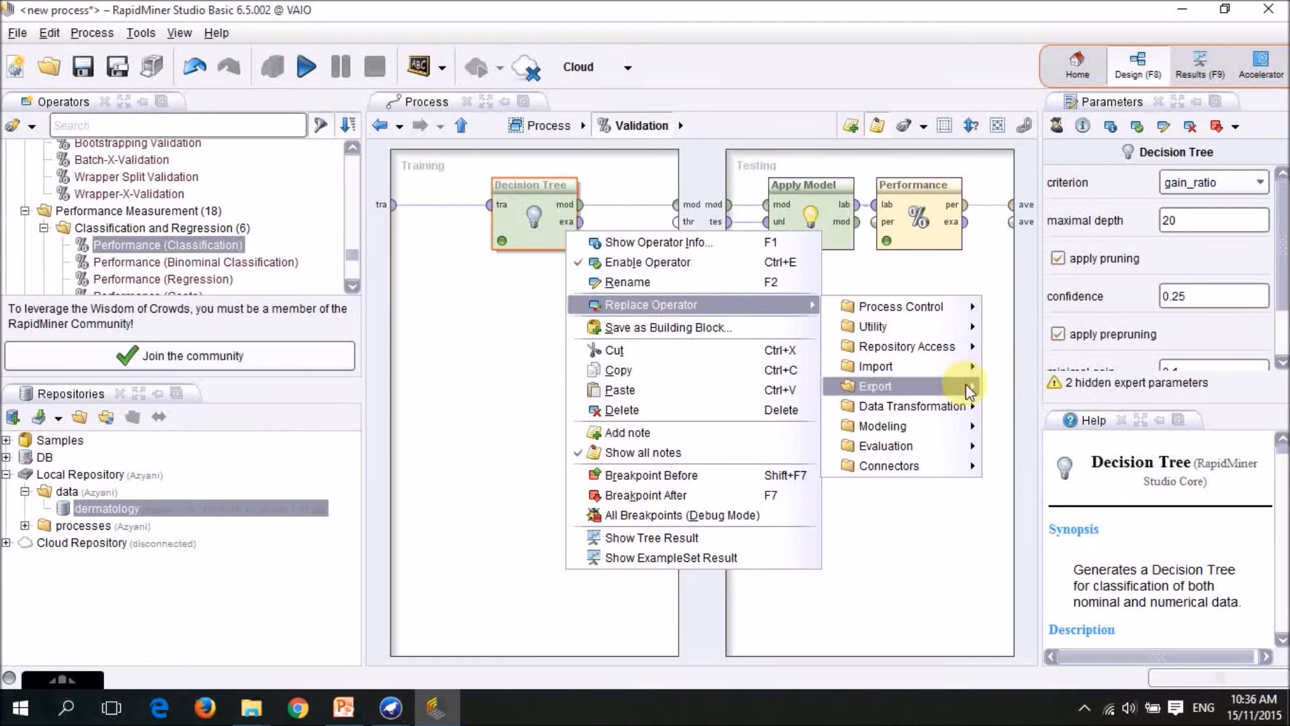
mouse_move(971, 425)
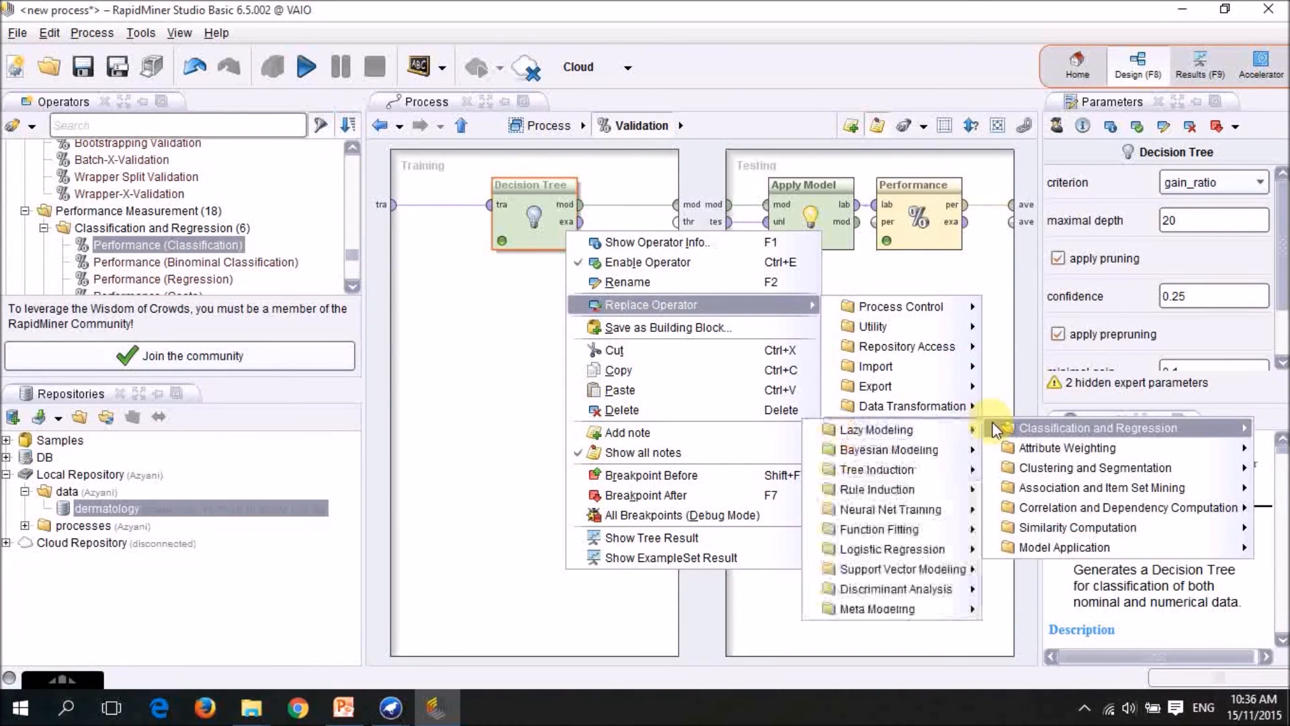
mouse_move(945, 534)
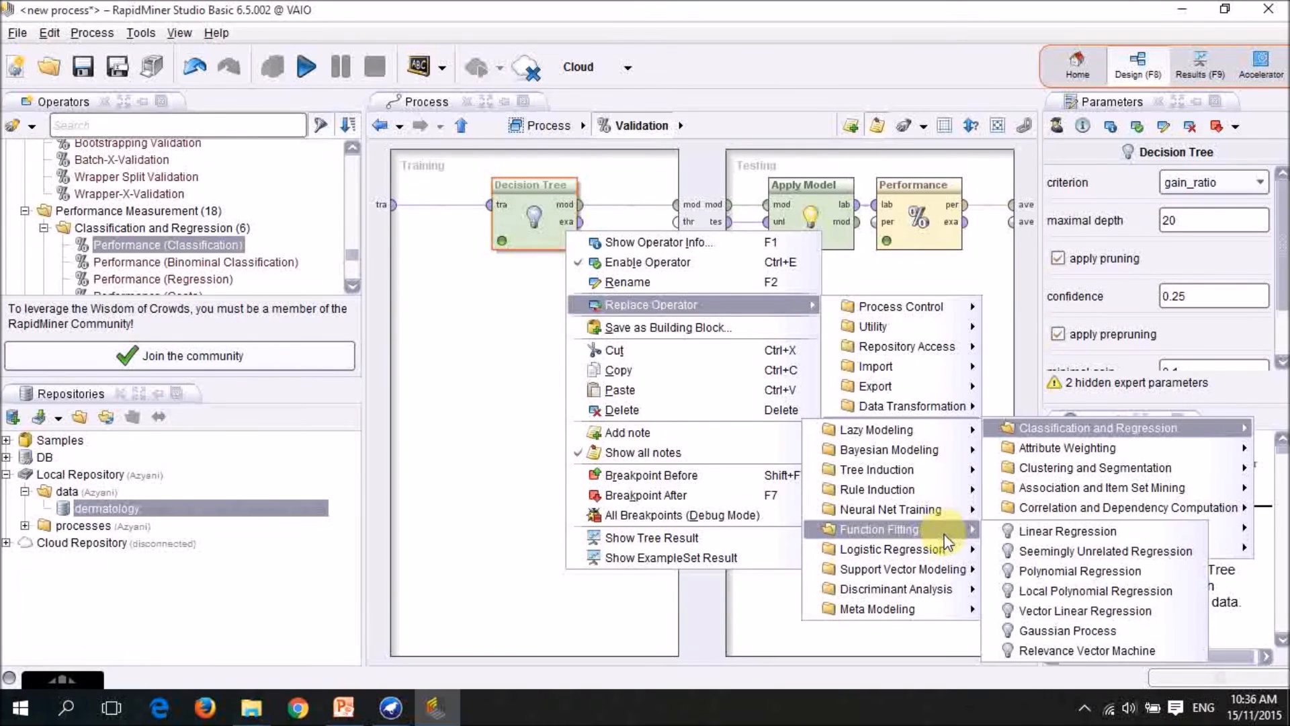
mouse_move(950, 470)
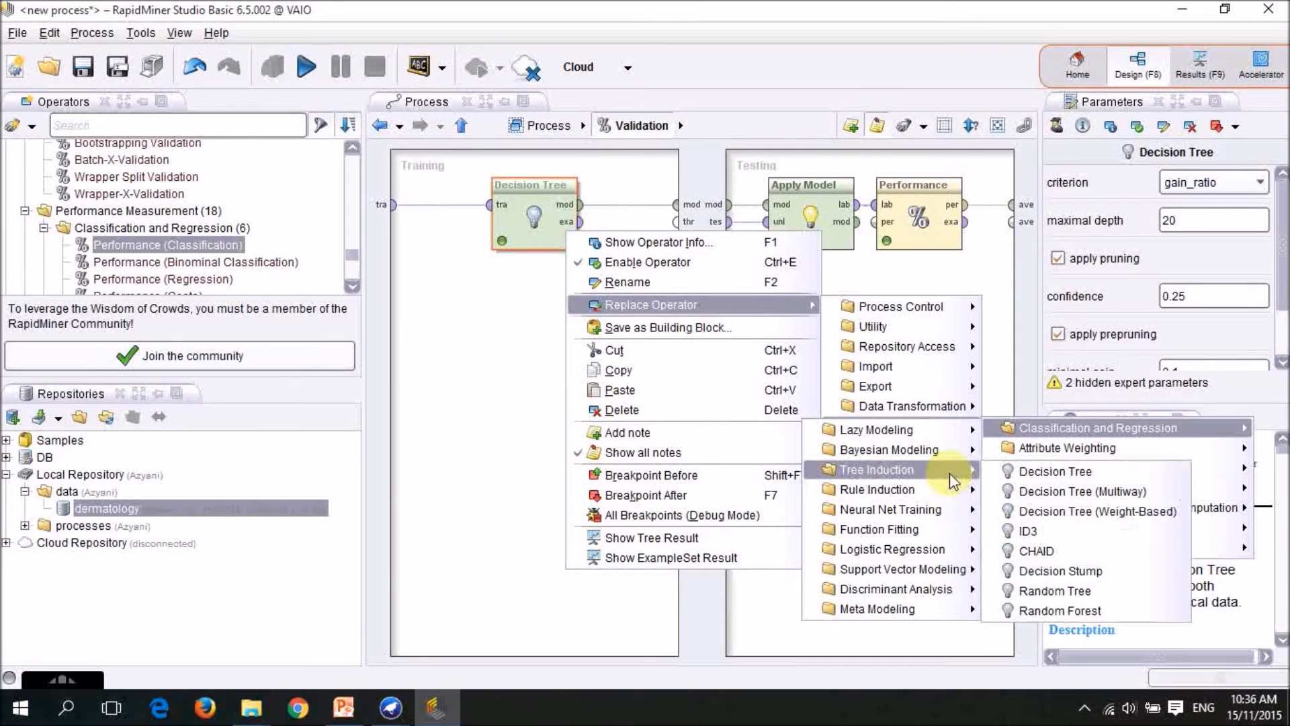
click(1040, 609)
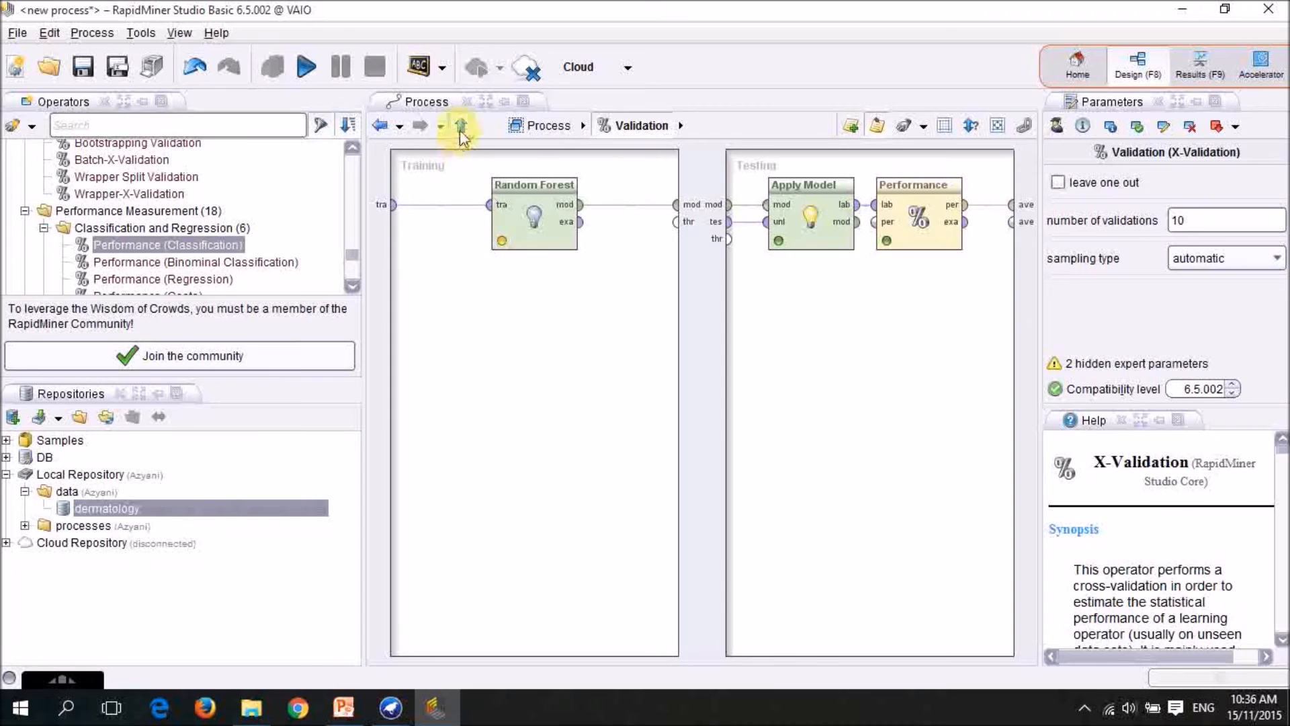
Run the Random Forest validation from the main process and view the text description of its performance vector.
click(460, 127)
click(307, 70)
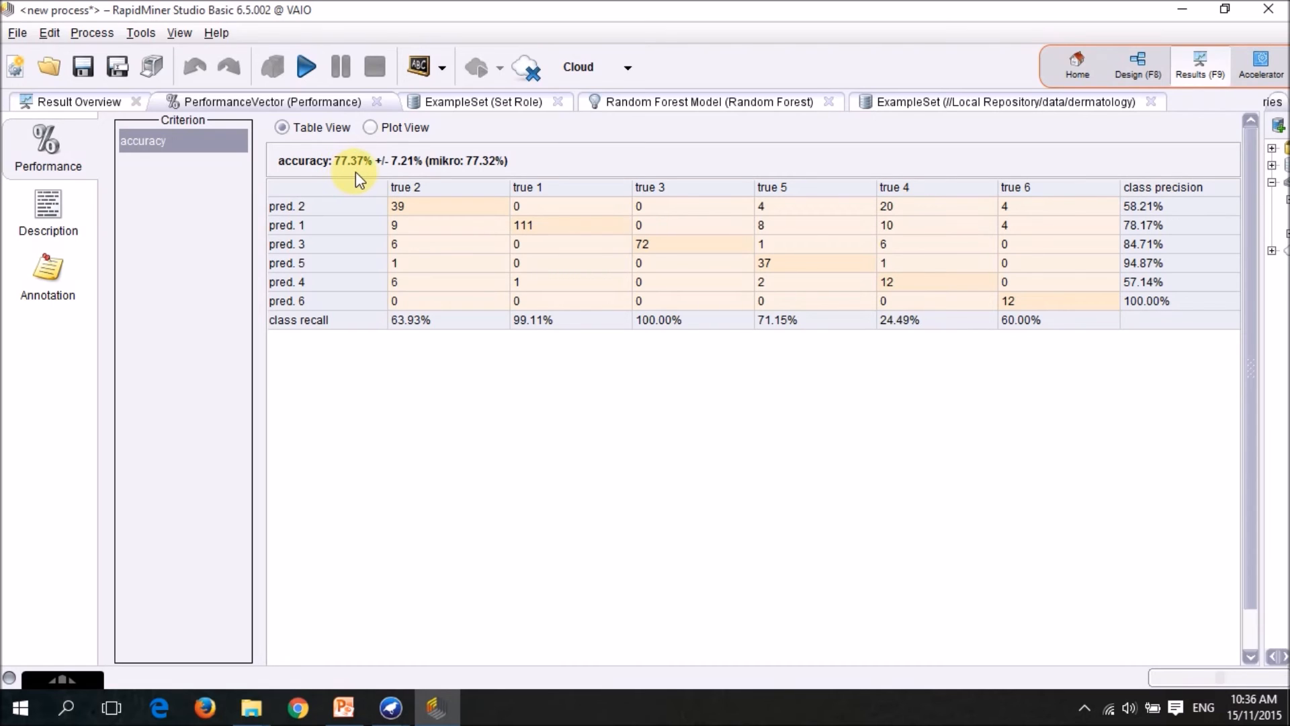
click(49, 205)
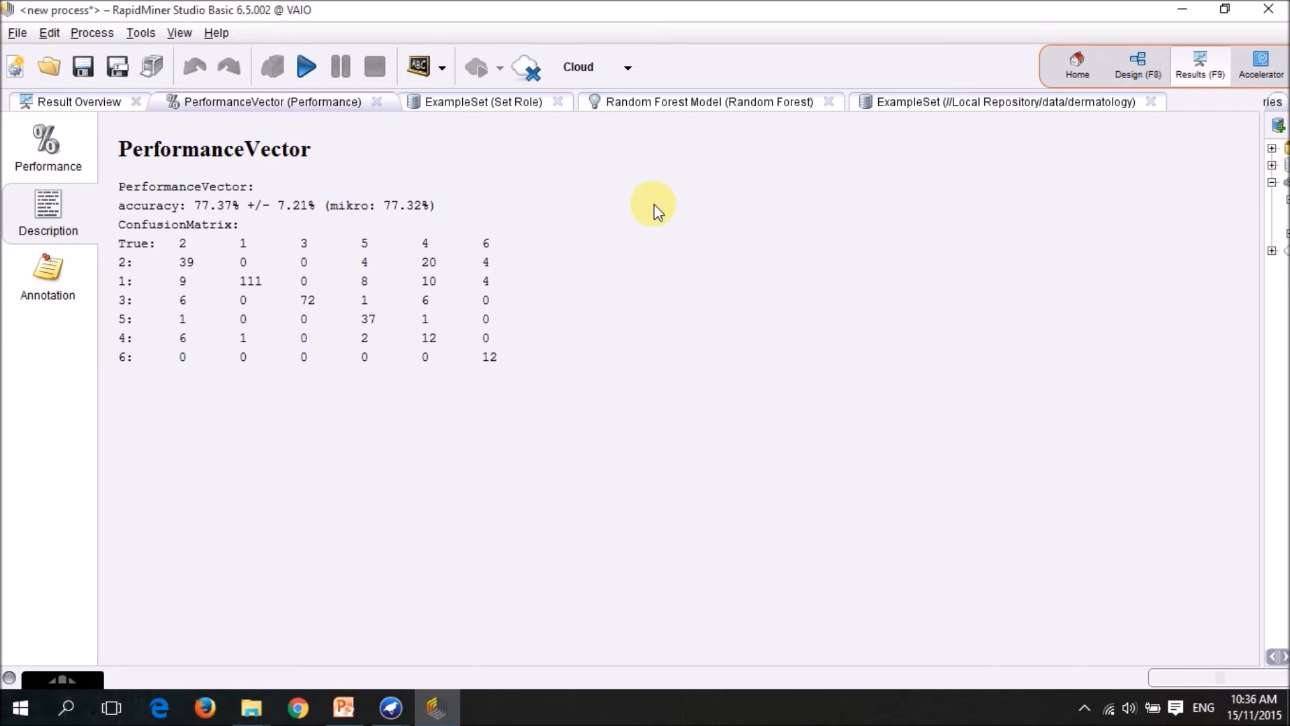
Examine the tree graphs of the individual Random Forest models, and view Model 10's text description.
click(687, 107)
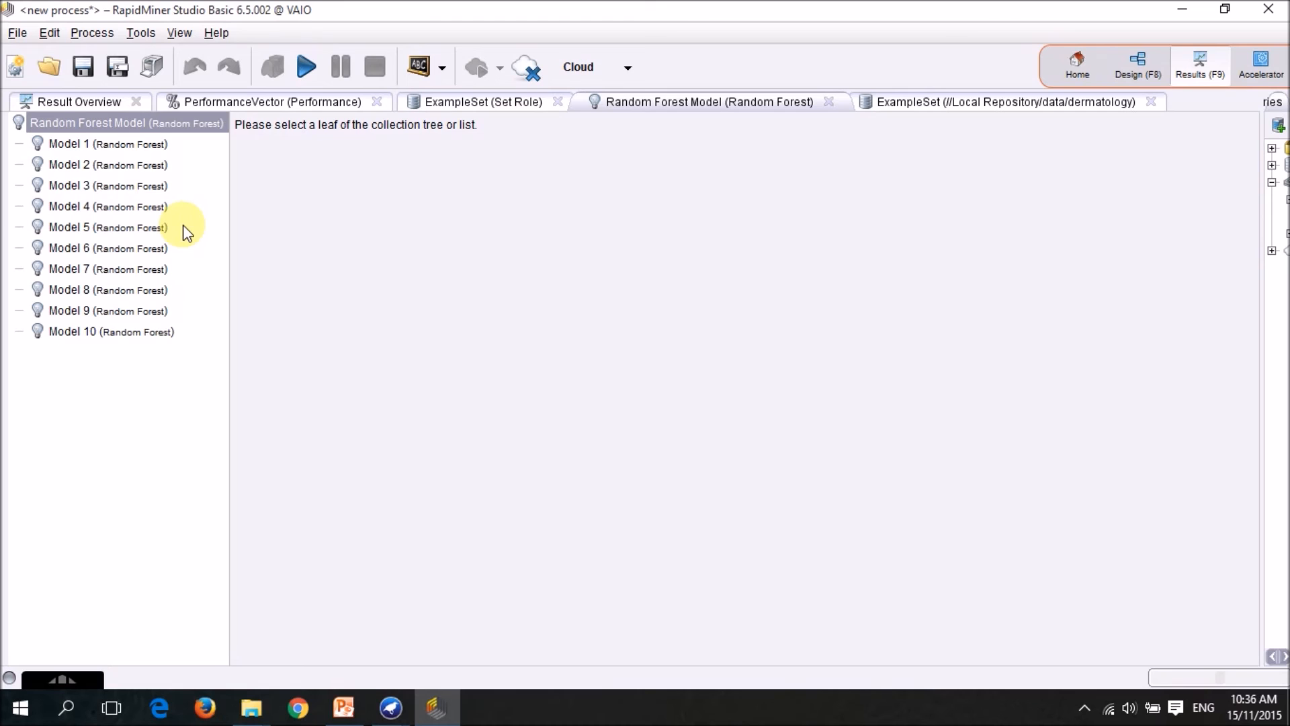
click(139, 147)
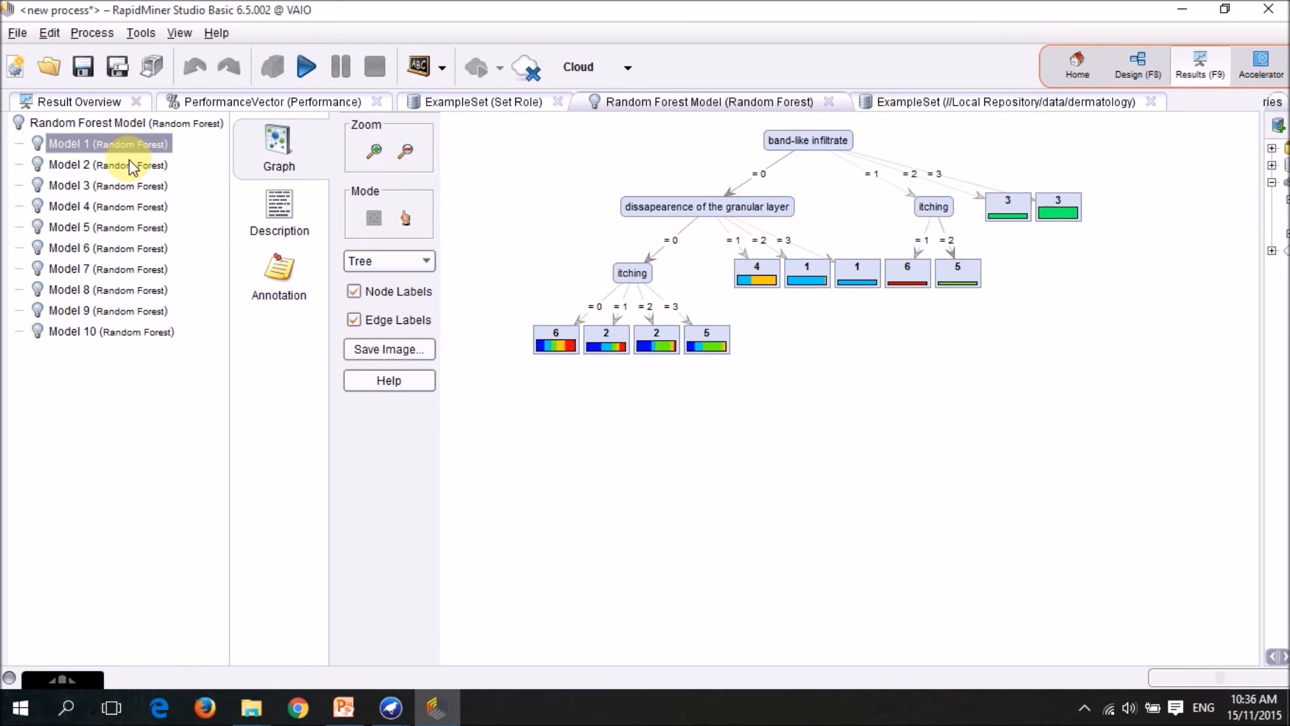
click(131, 165)
click(131, 187)
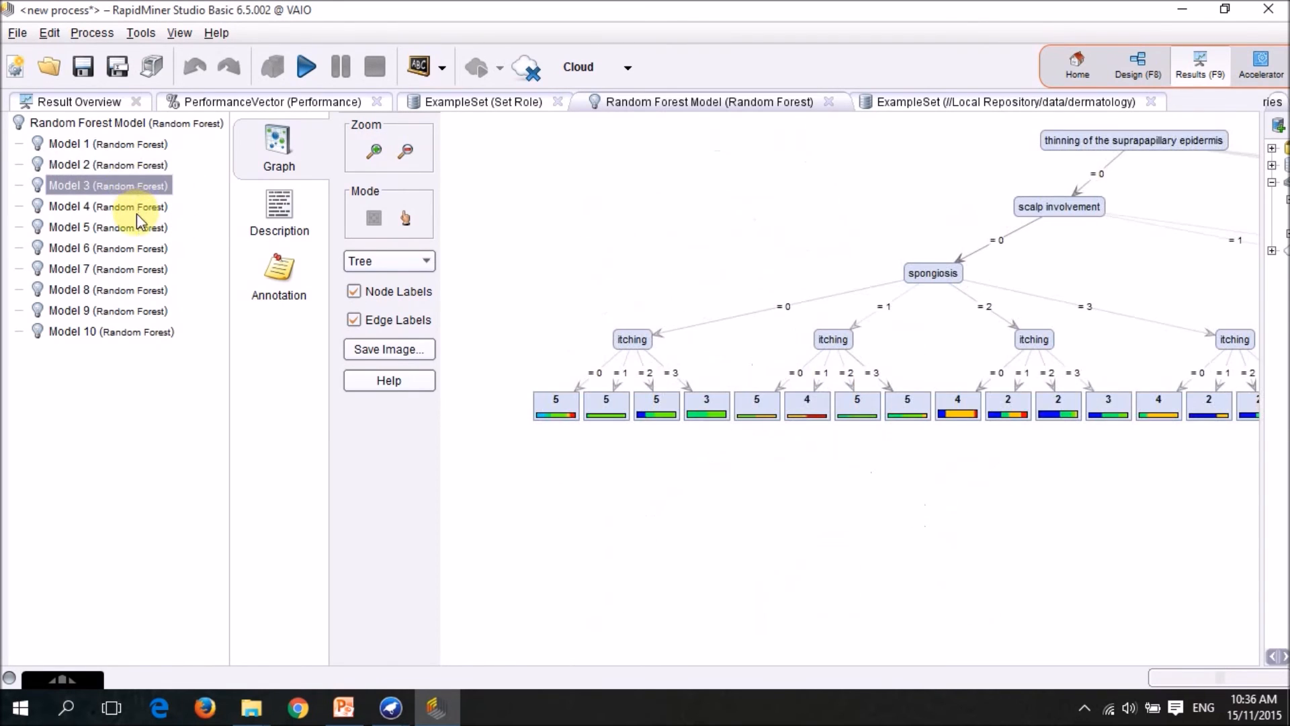
click(131, 227)
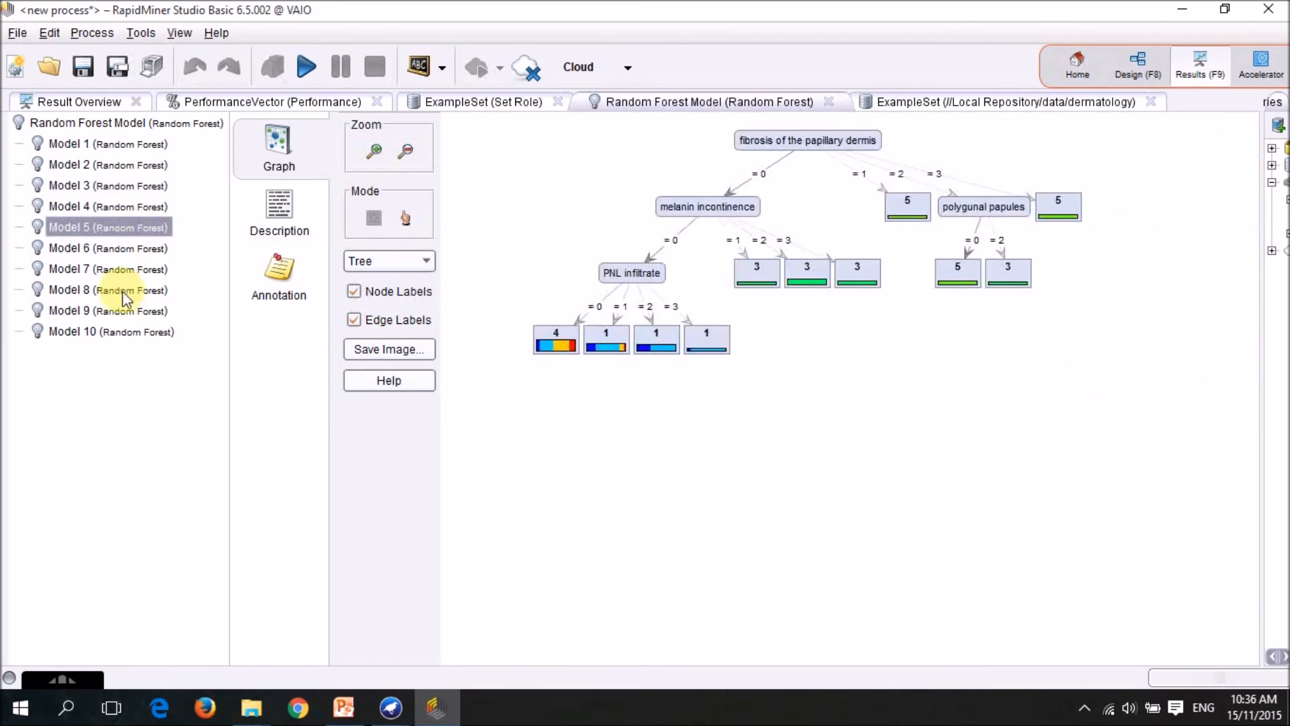
click(112, 140)
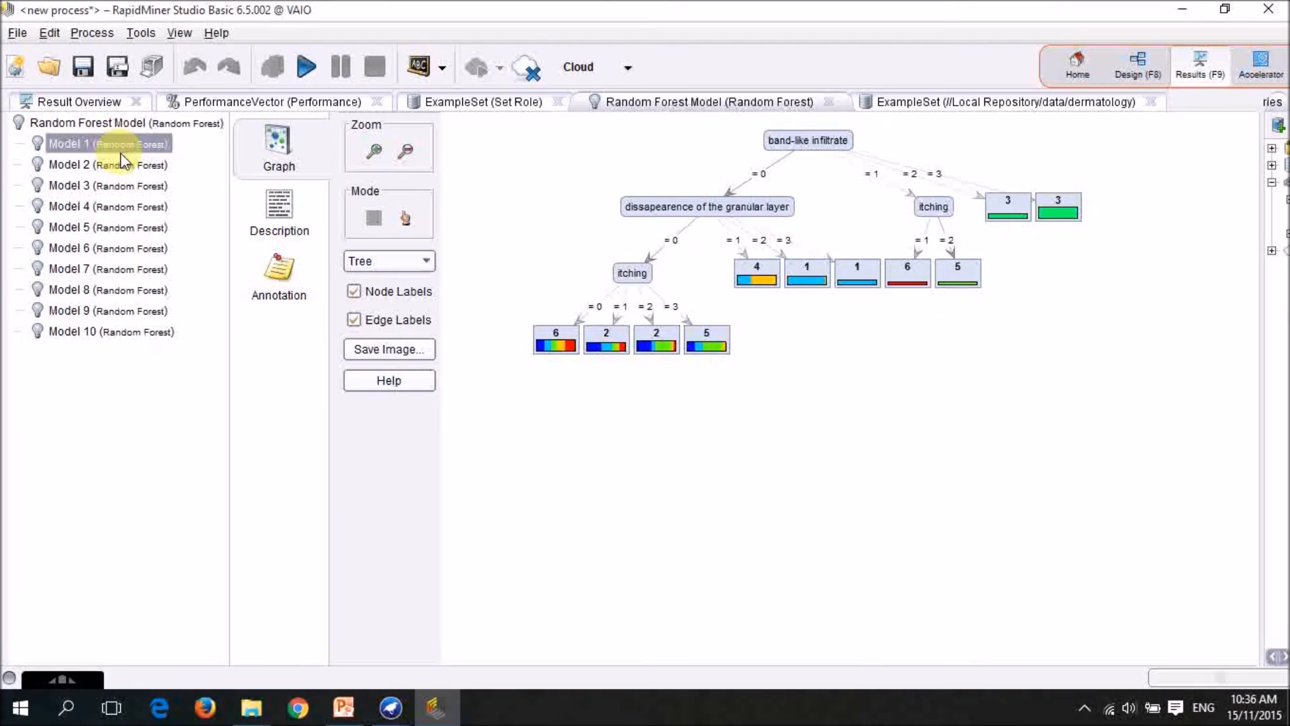
click(133, 164)
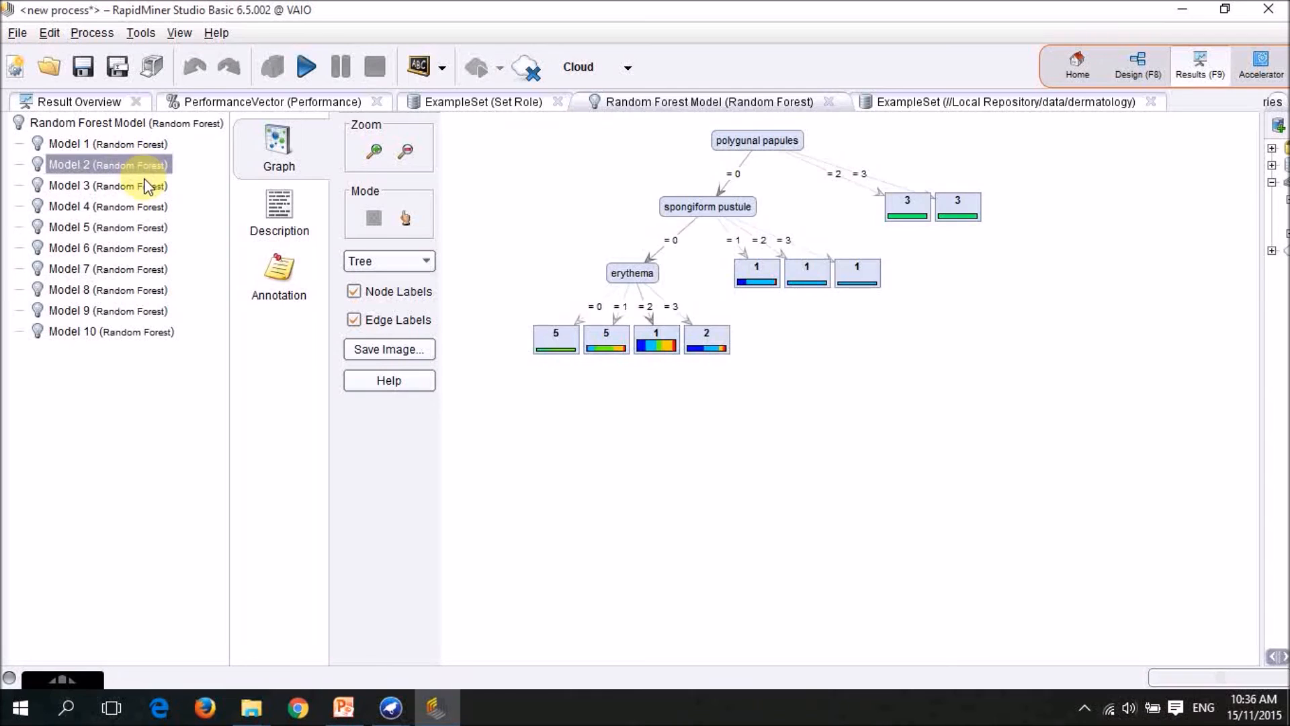
click(143, 187)
click(147, 207)
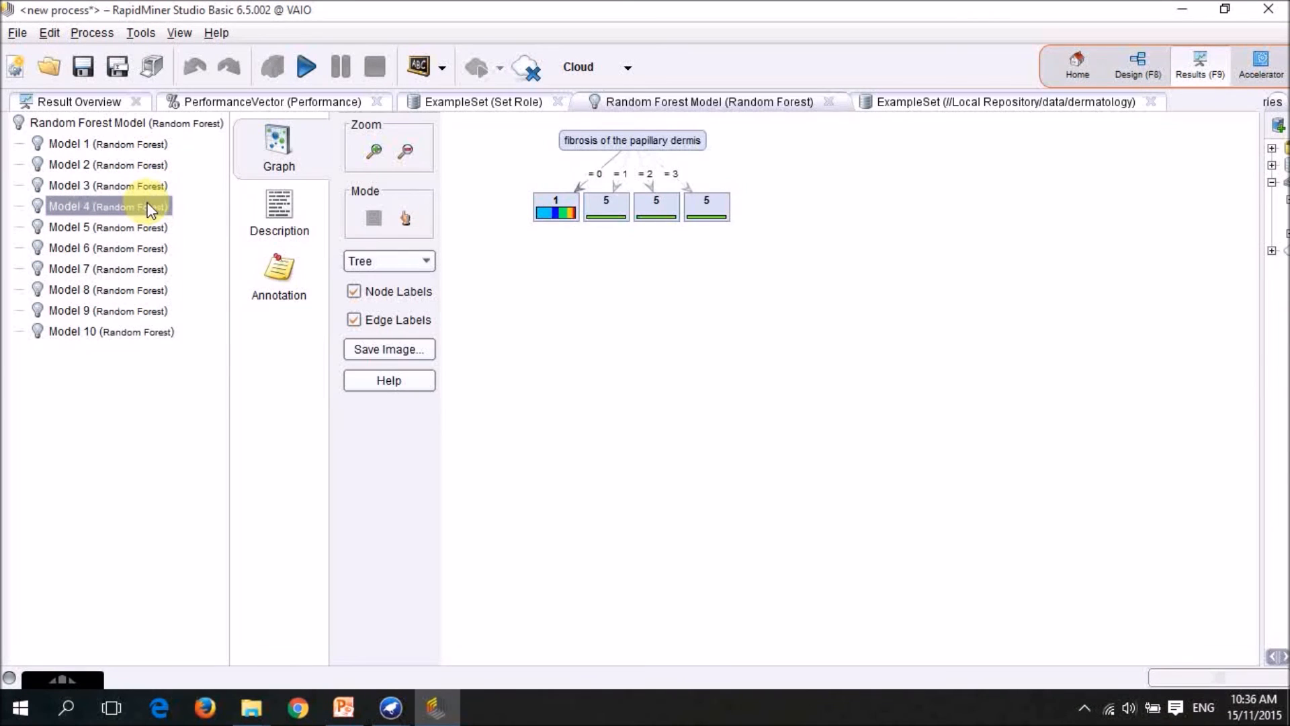
click(136, 248)
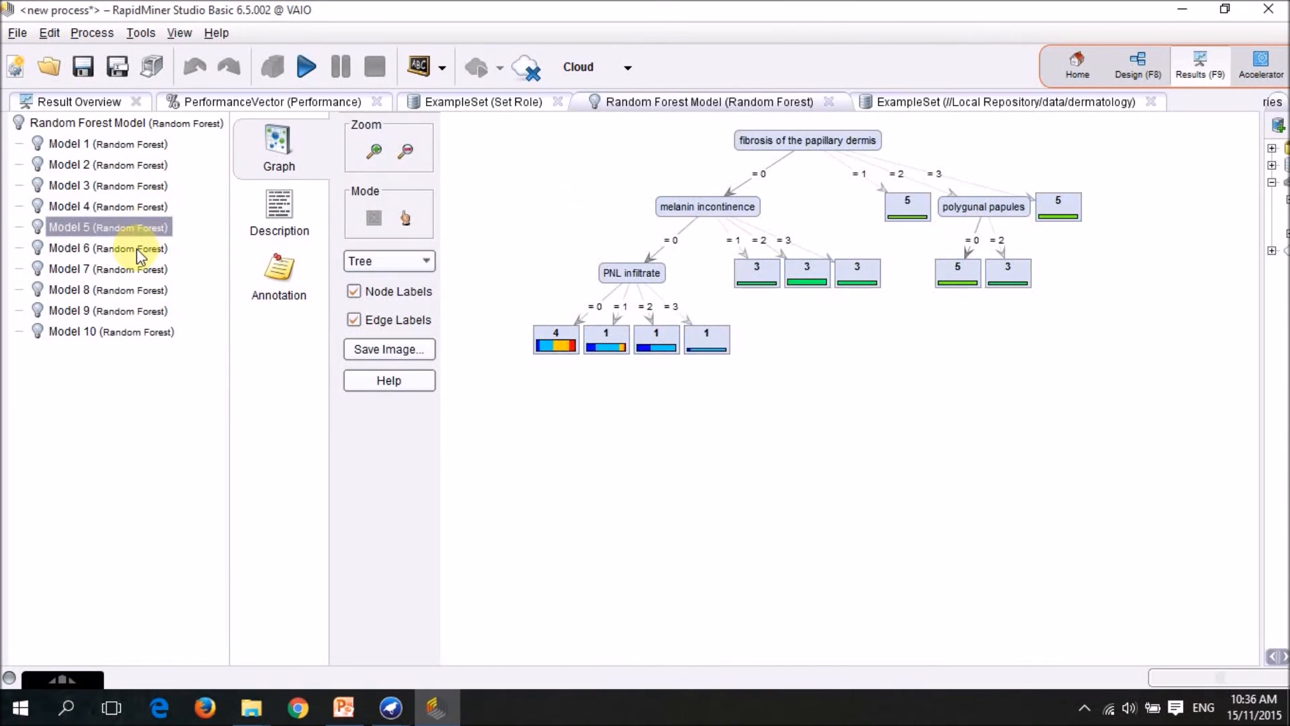
click(139, 273)
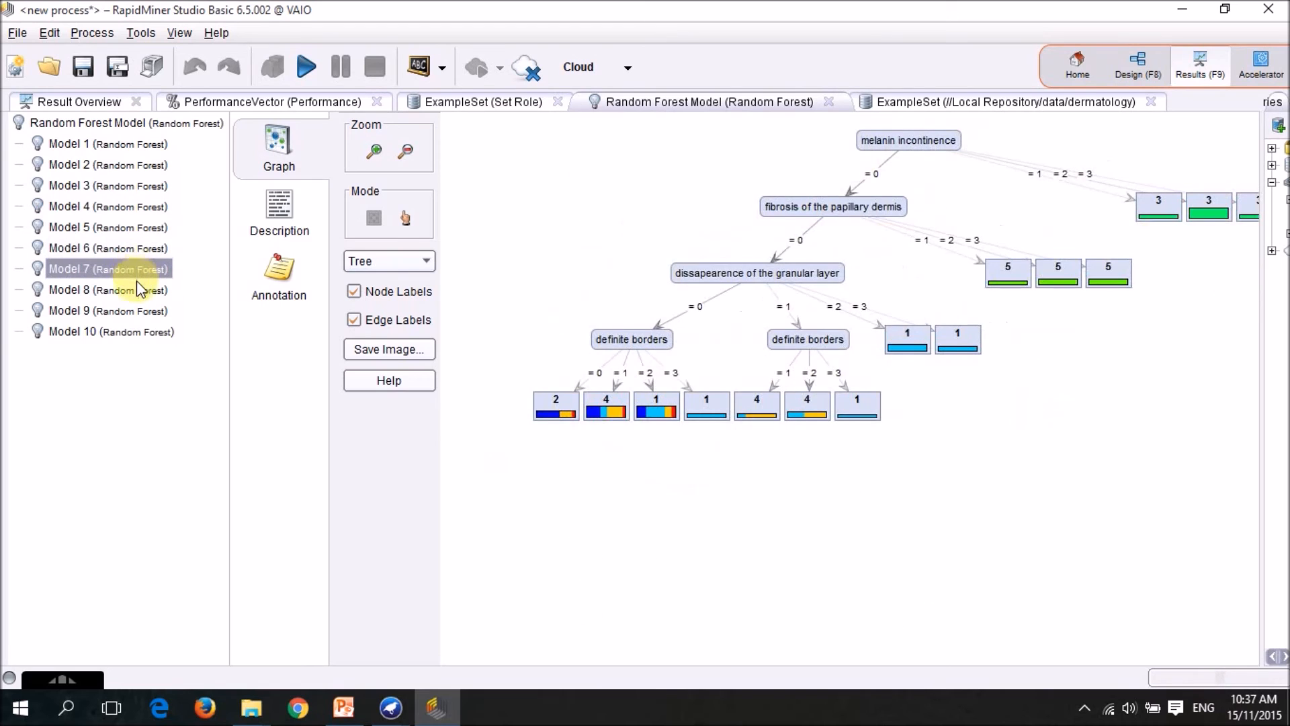
click(136, 290)
click(139, 313)
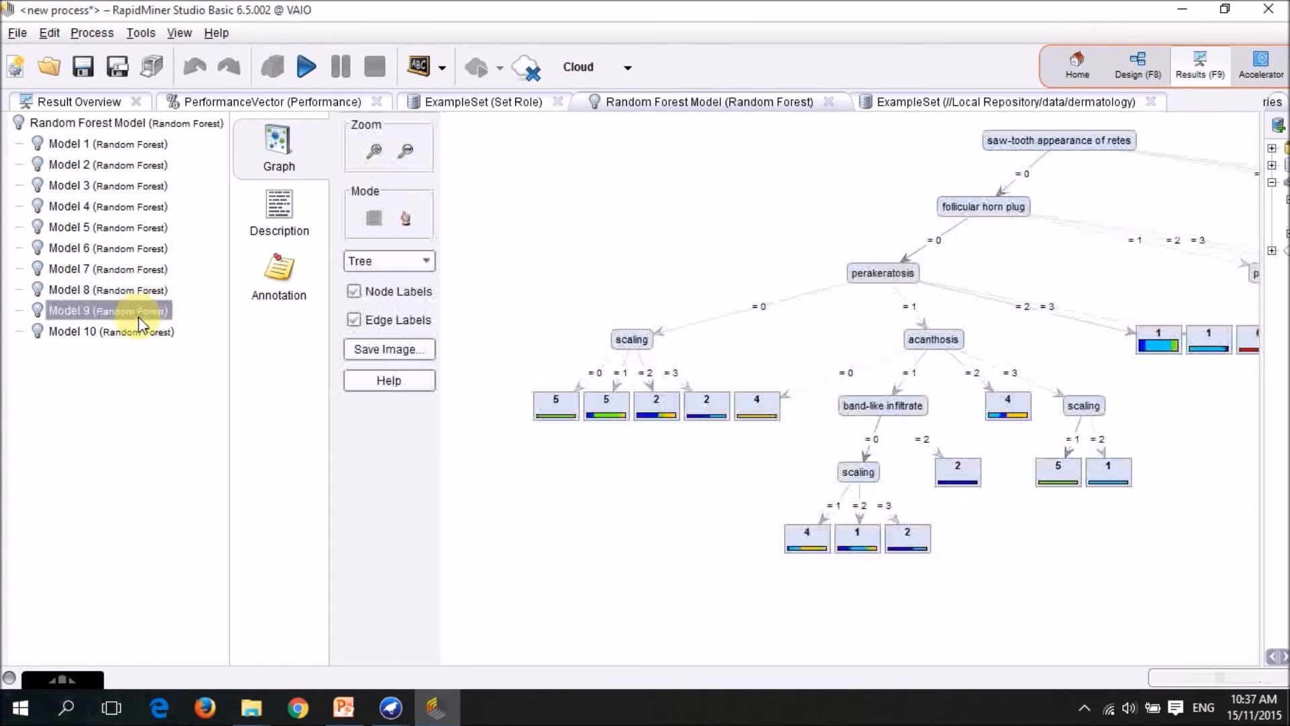
click(138, 332)
click(282, 218)
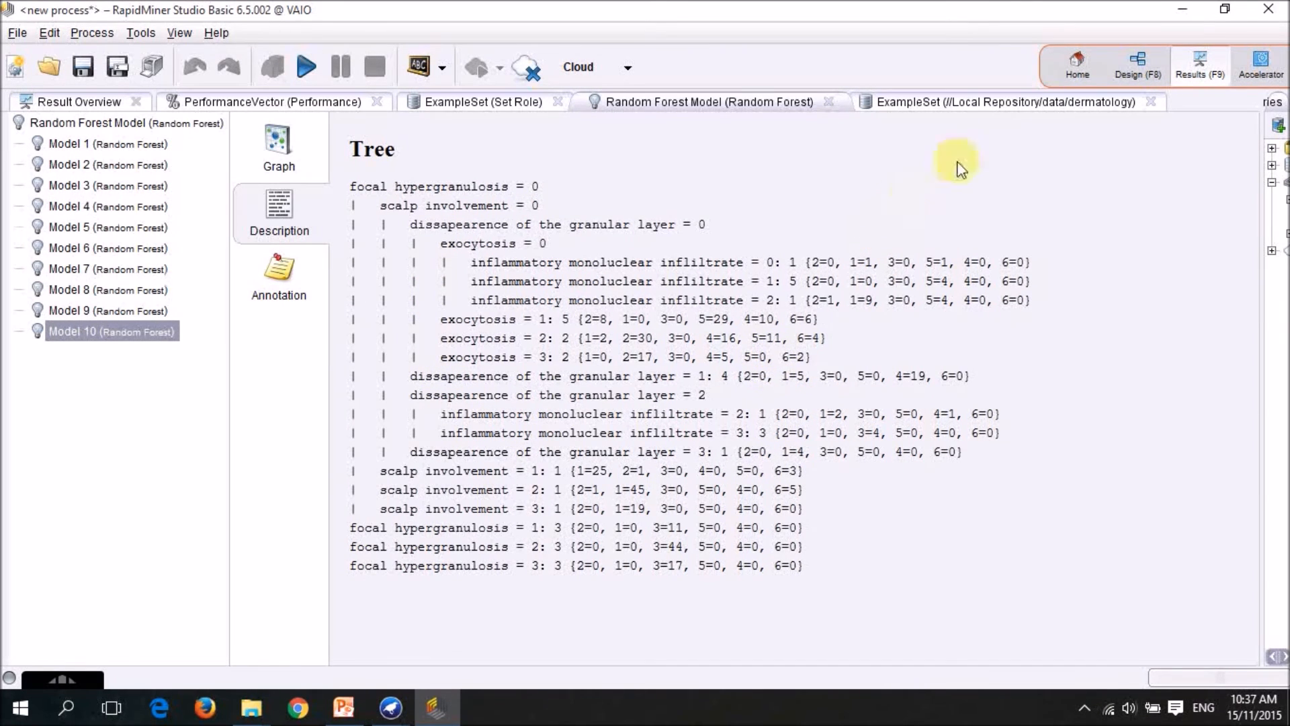
Return to the process design, switch to the rapidminer presentation in PowerPoint and show slide 4, the three-model accuracy comparison, as a slide show.
click(1127, 68)
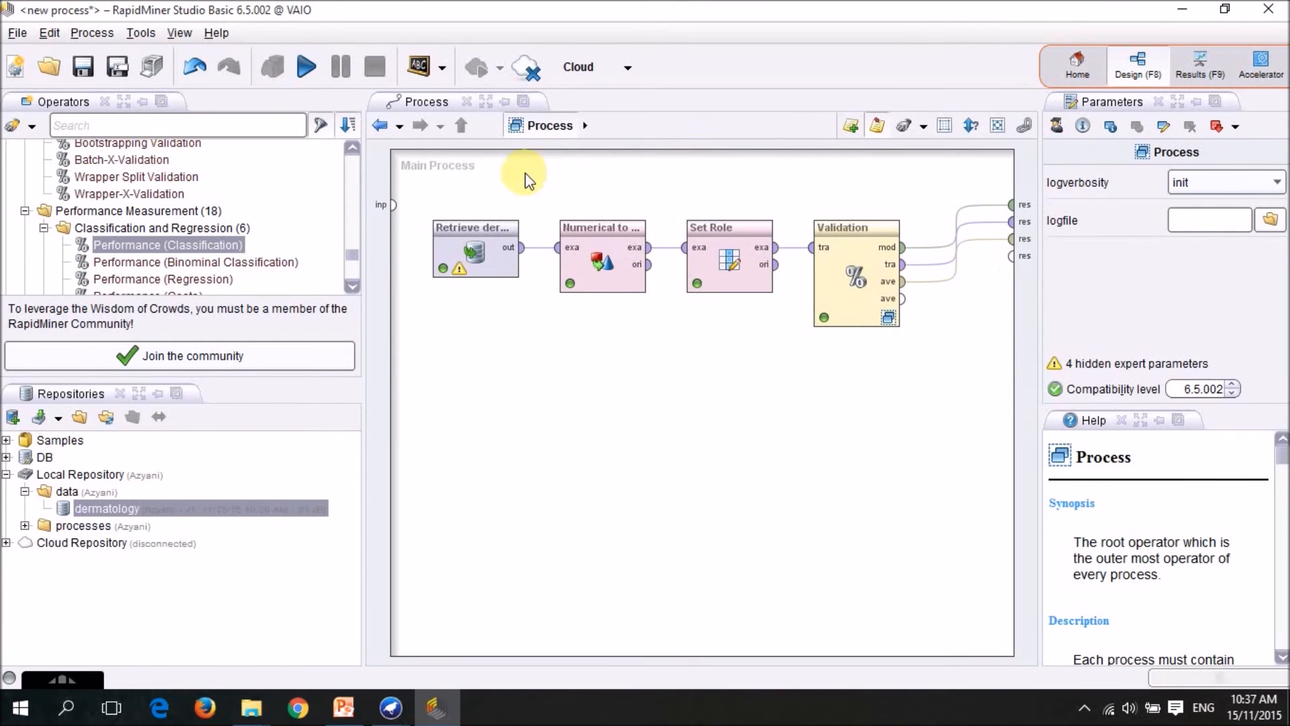
click(344, 707)
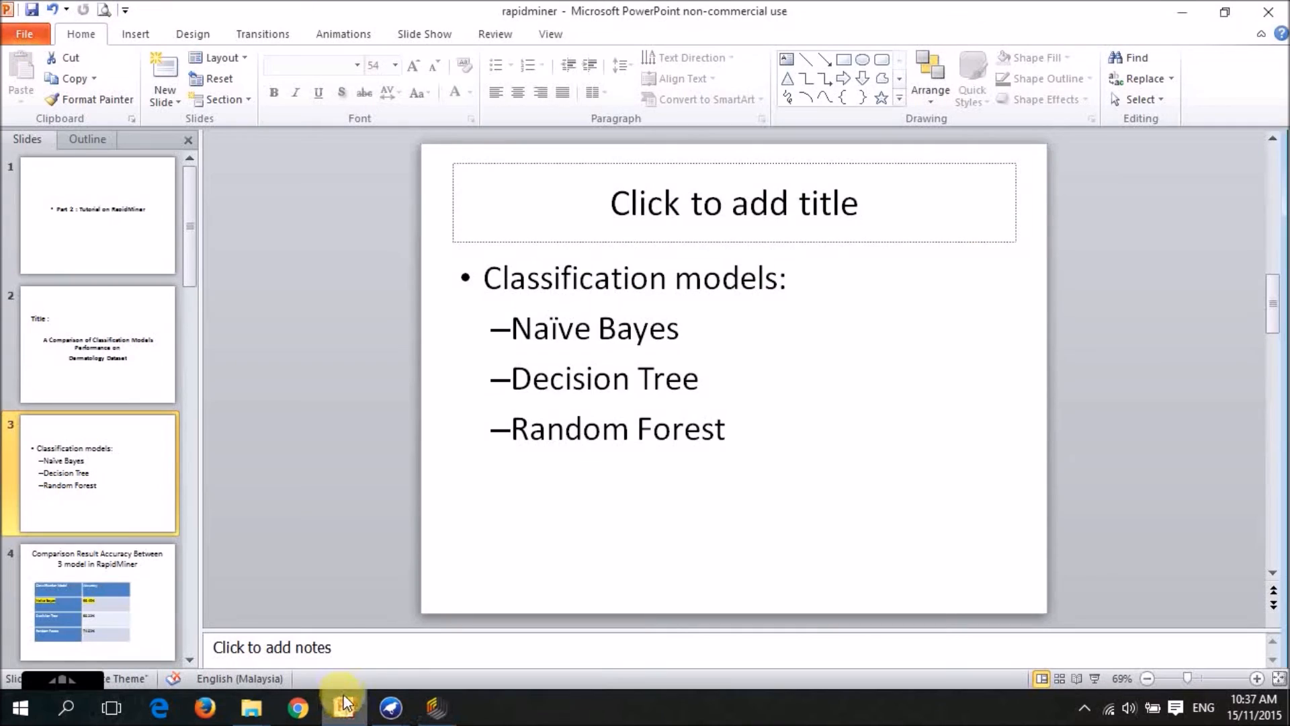
click(115, 570)
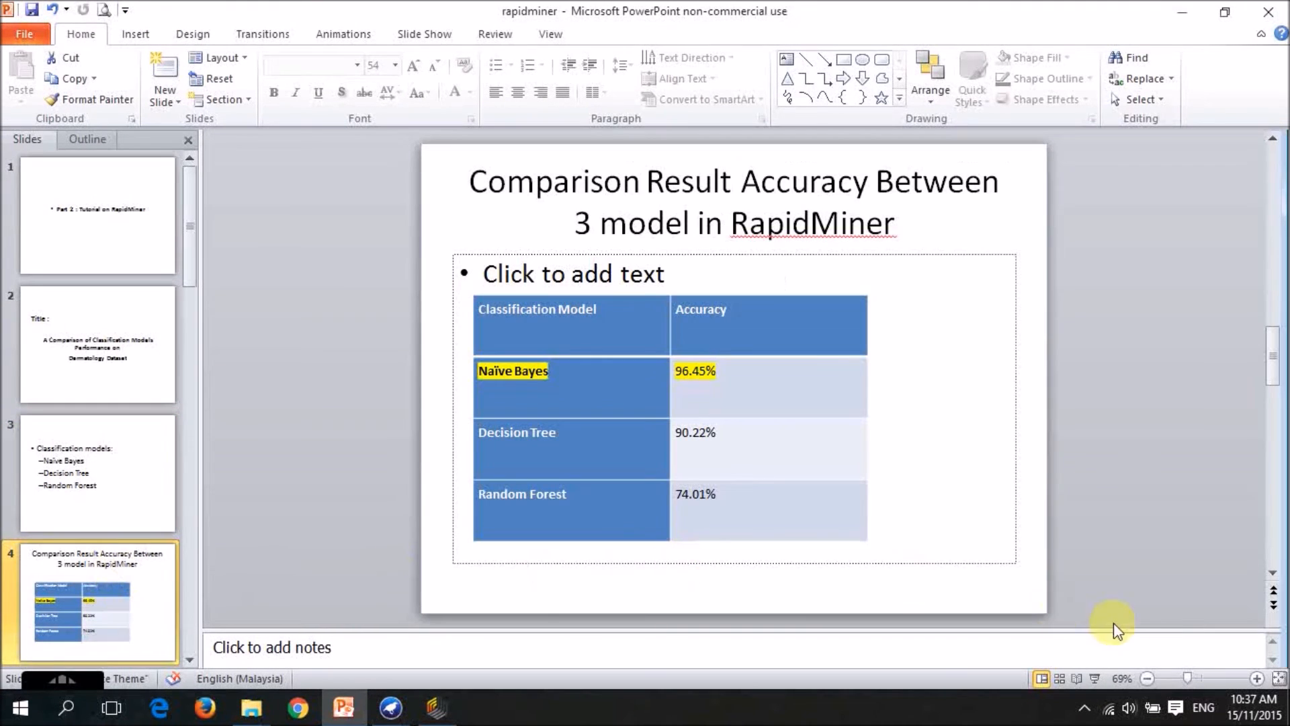
click(1096, 676)
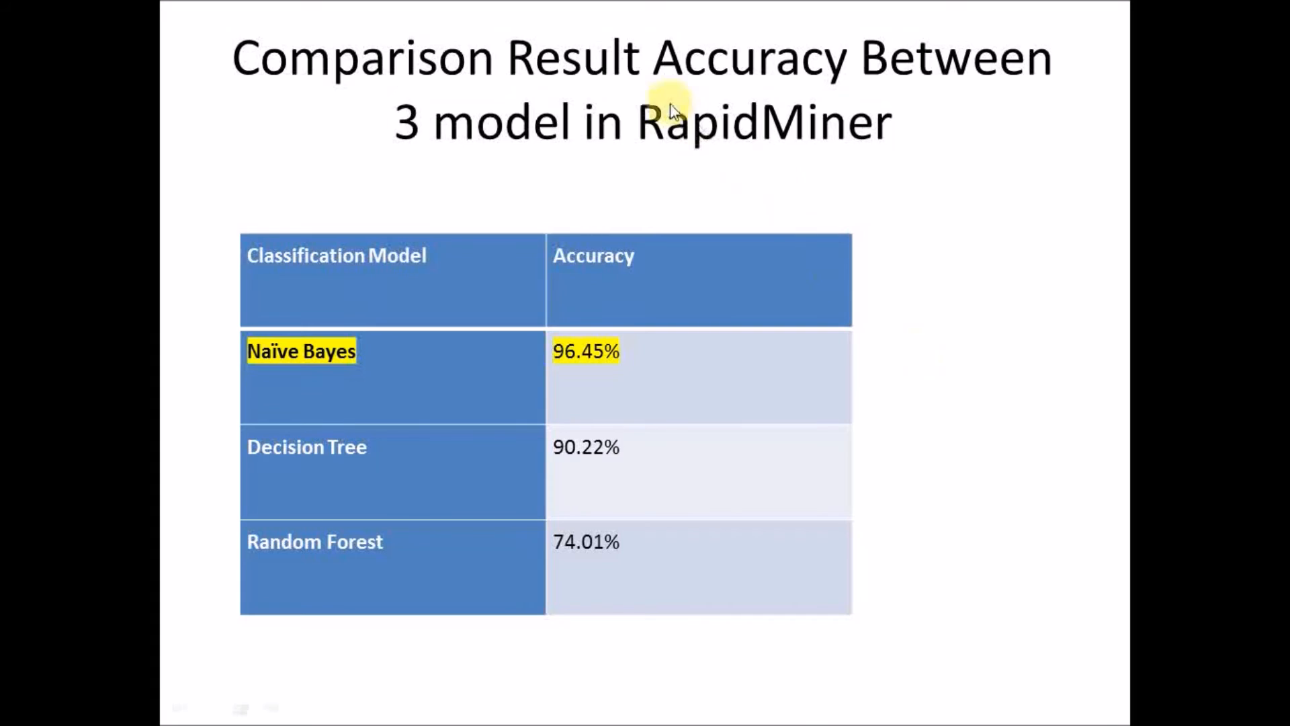